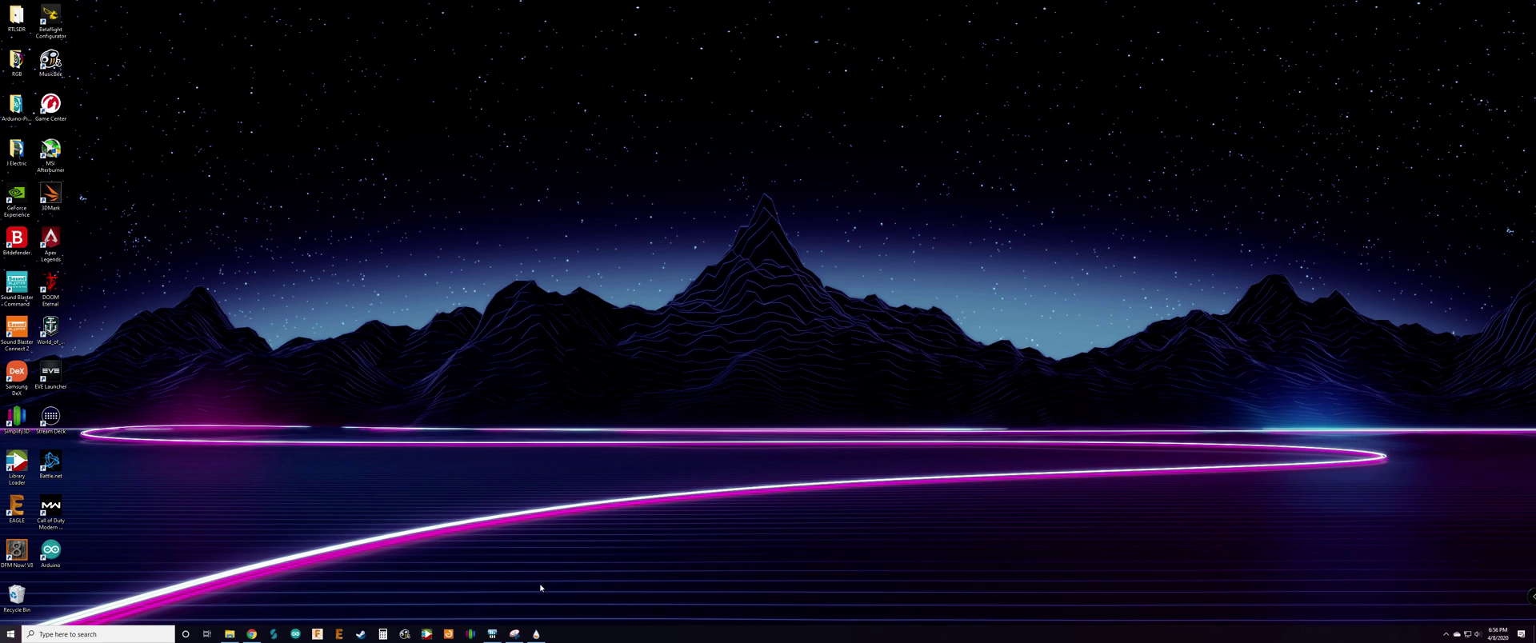
Bring up the browser and review the Amazon touch screen listing, the Rainmeter download page and the HWiNFO add-ons page
mouse_move(499, 638)
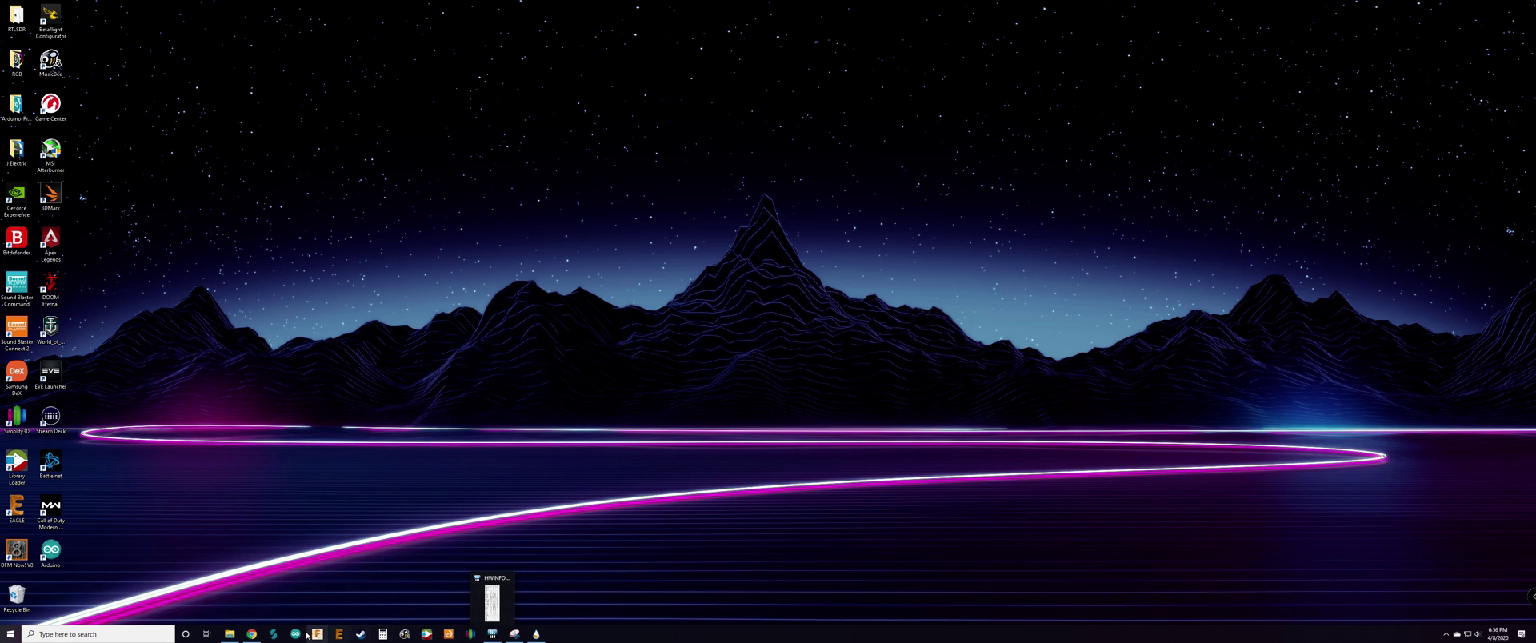
mouse_move(251, 633)
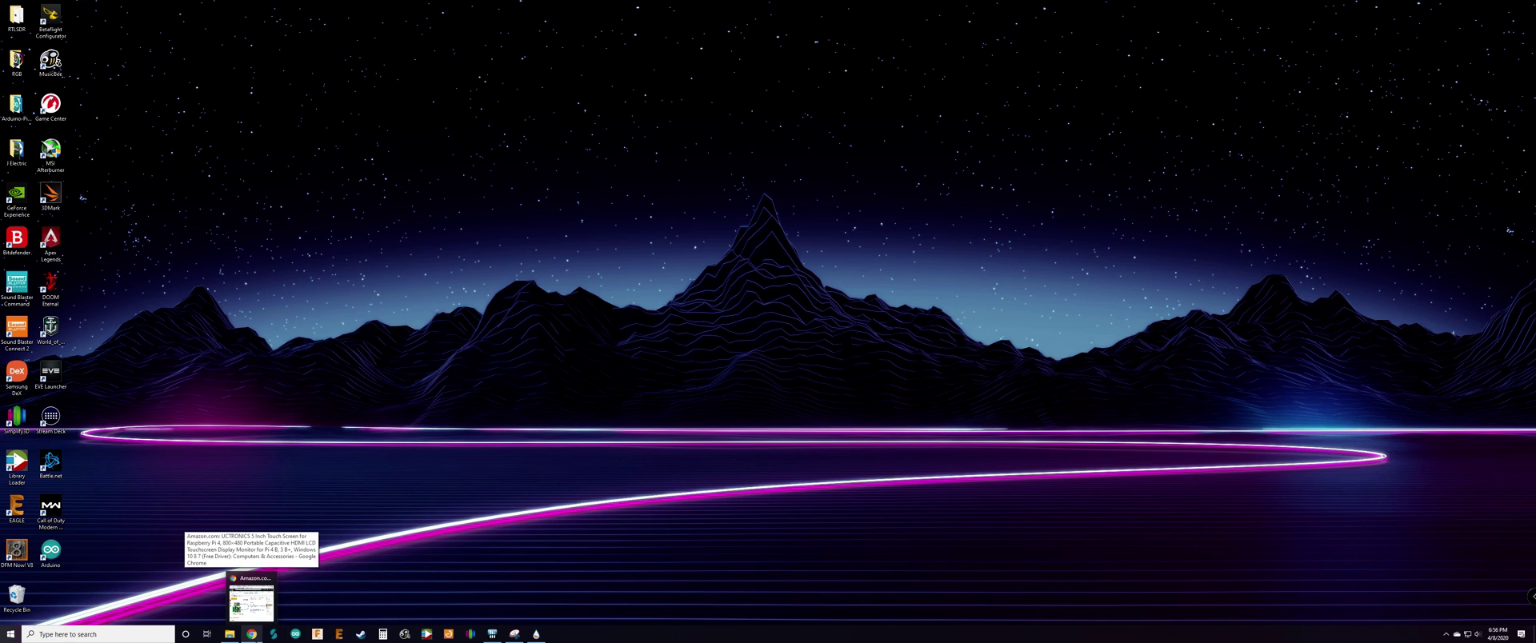
click(251, 600)
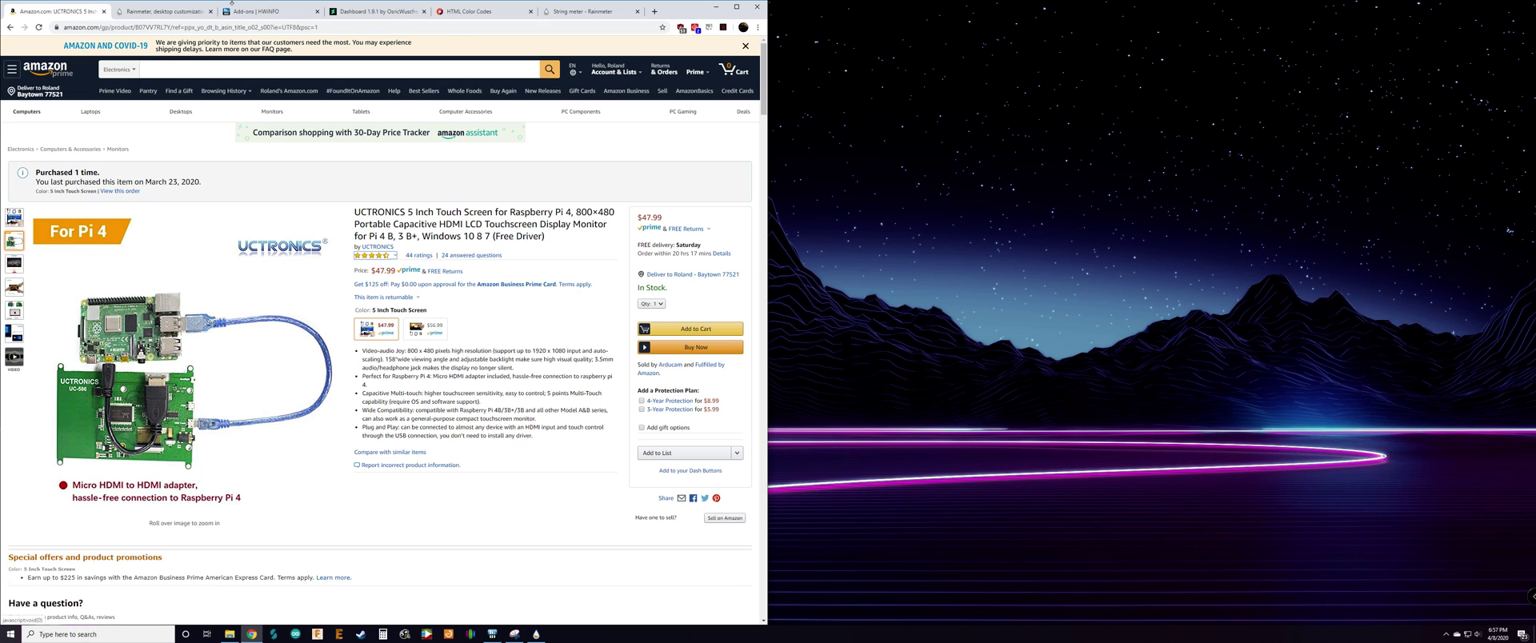
click(156, 14)
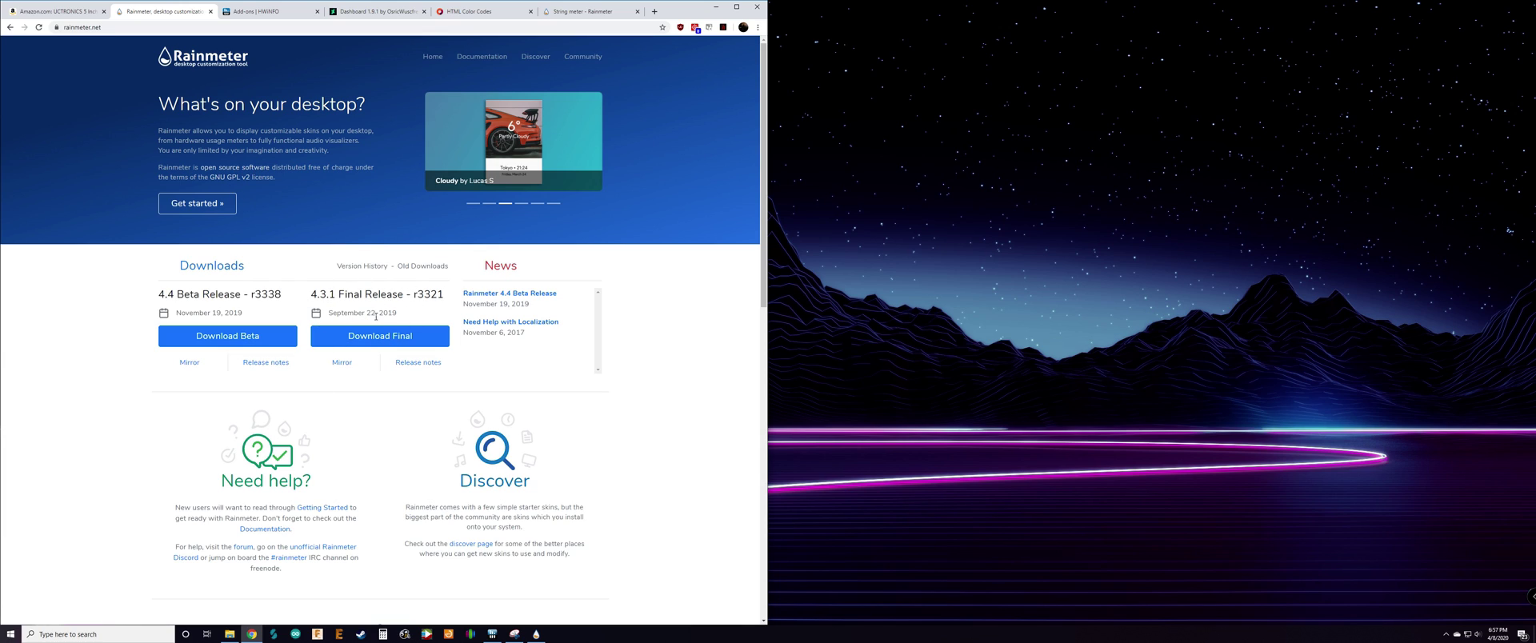
click(262, 13)
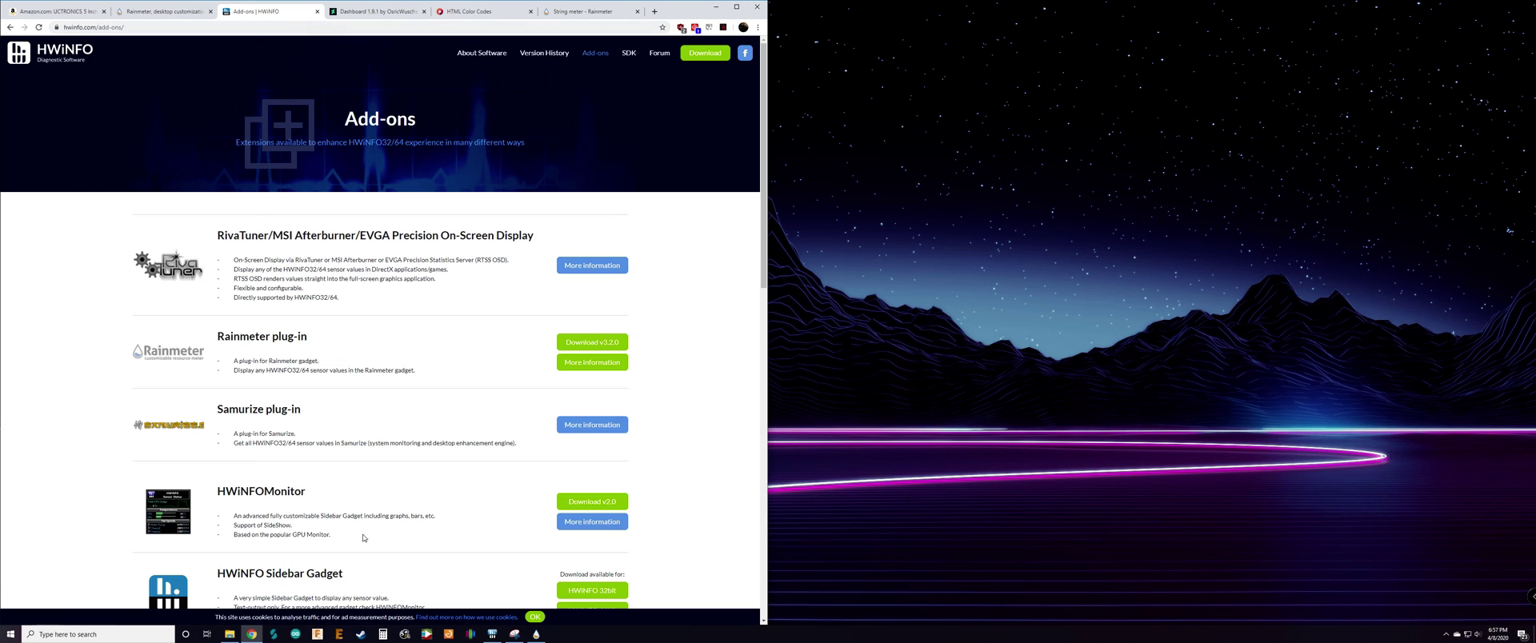
Open the Rainmeter manager, collapse the Dashboard skins and inspect the contents of the HWiNFO skin folder
click(536, 634)
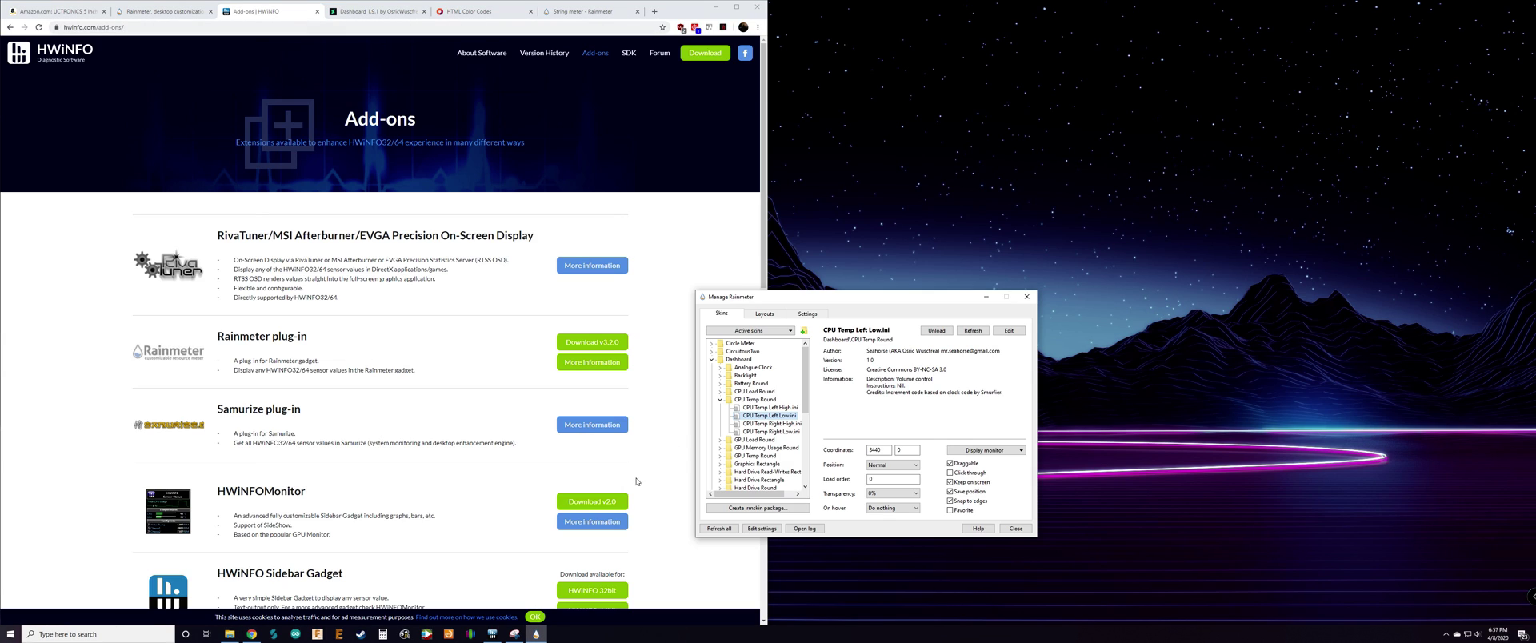
click(710, 362)
click(711, 367)
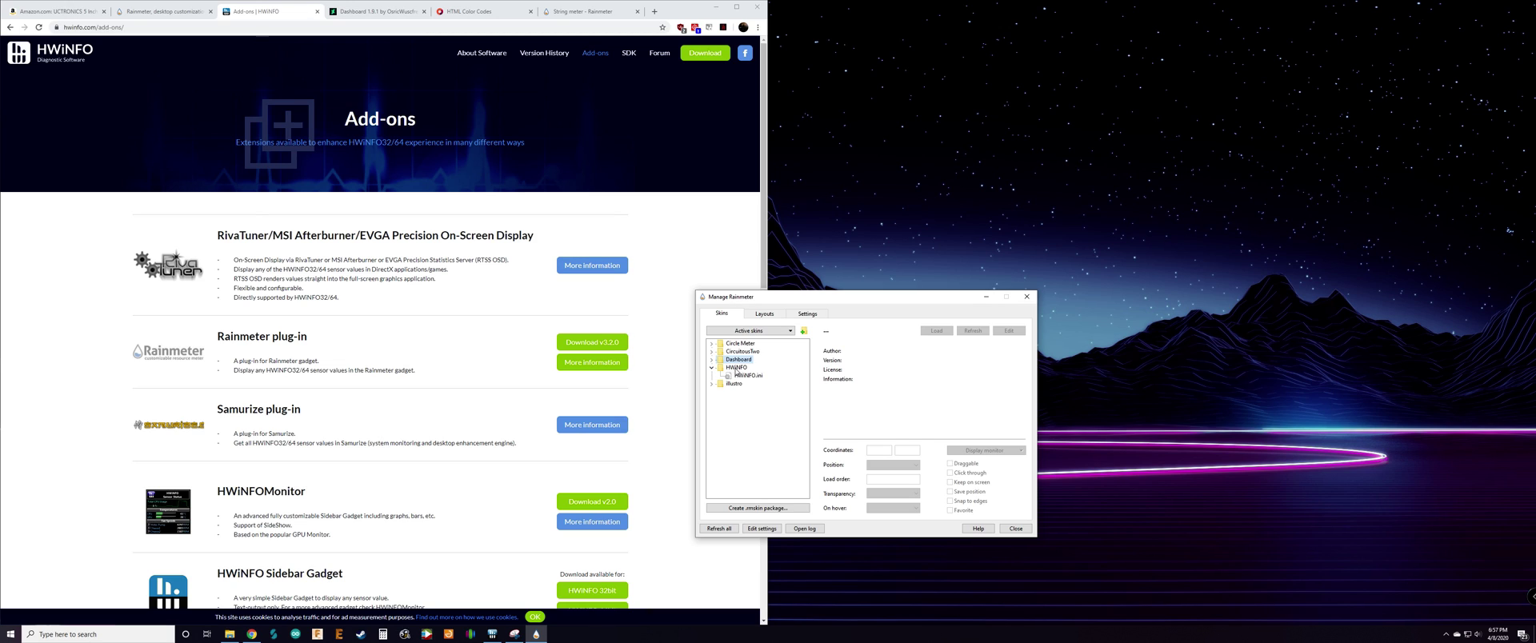
click(710, 367)
Find the Dashboard 1.9.1 skin page on DeviantArt and start its download
click(371, 12)
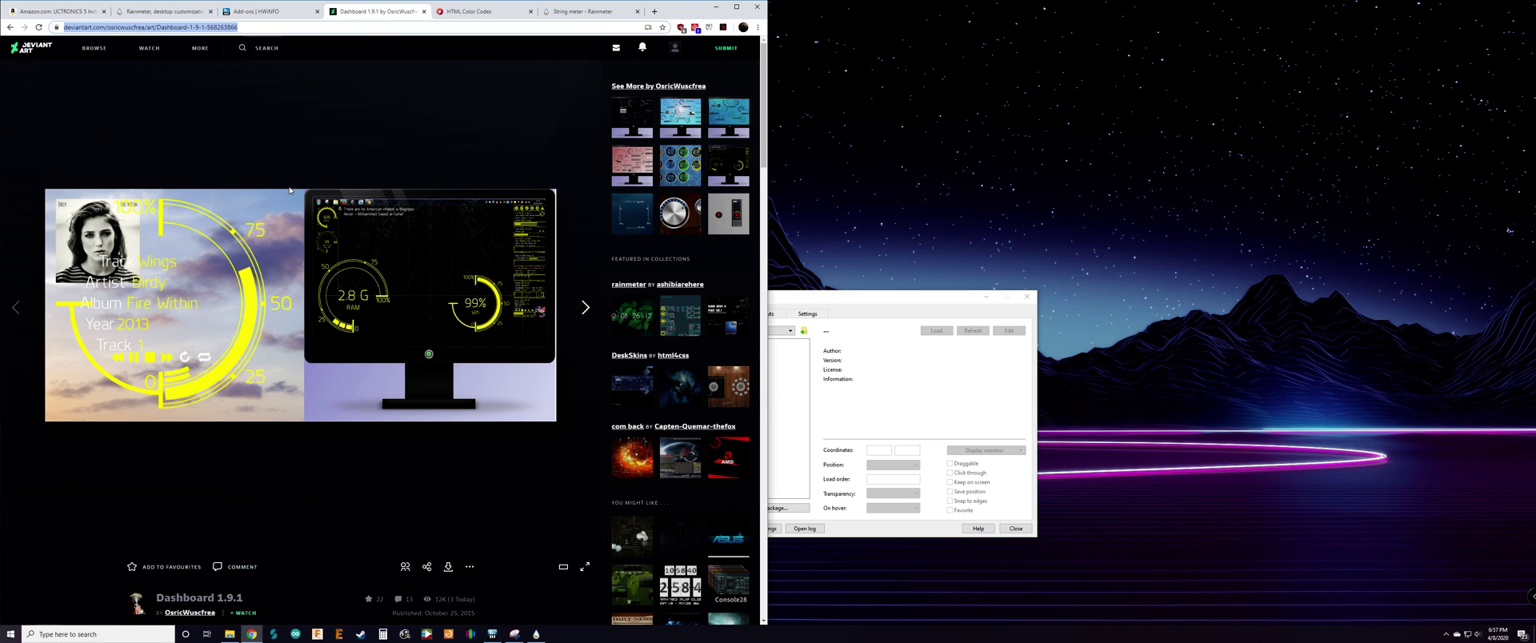
scroll(286, 189, down, 2)
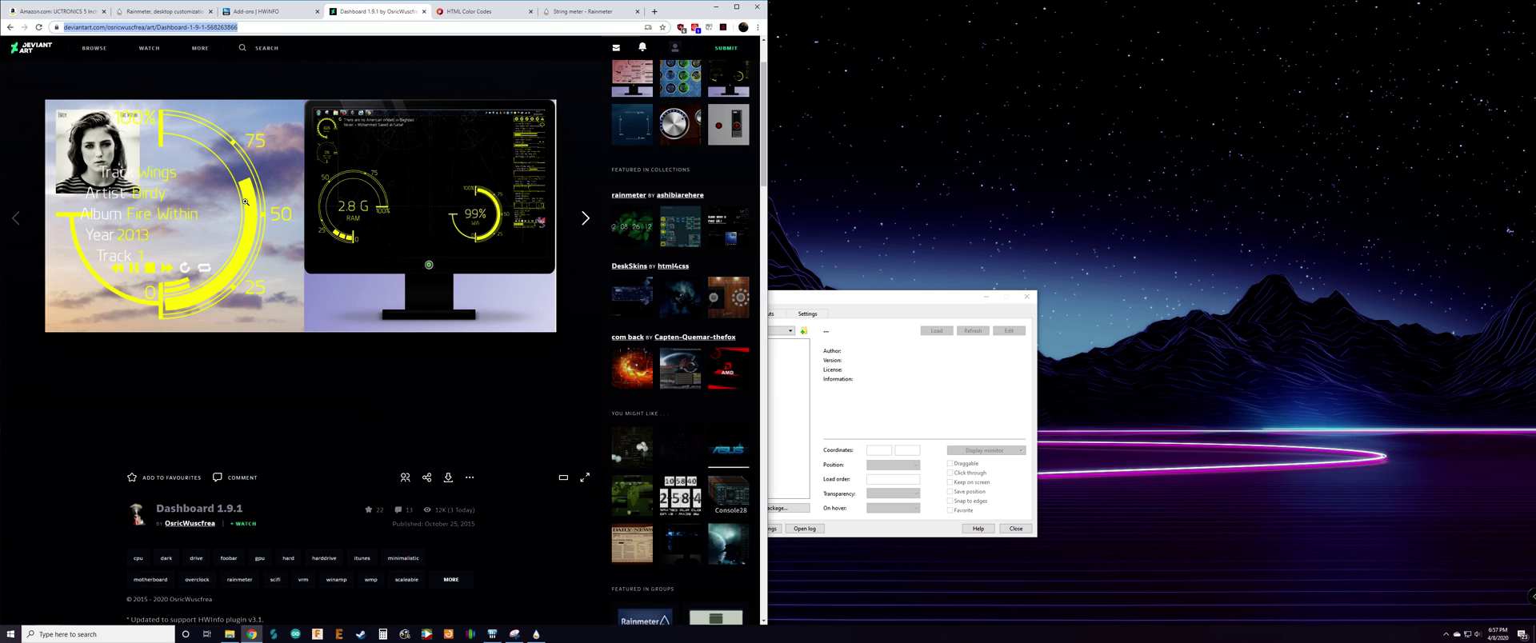
click(448, 479)
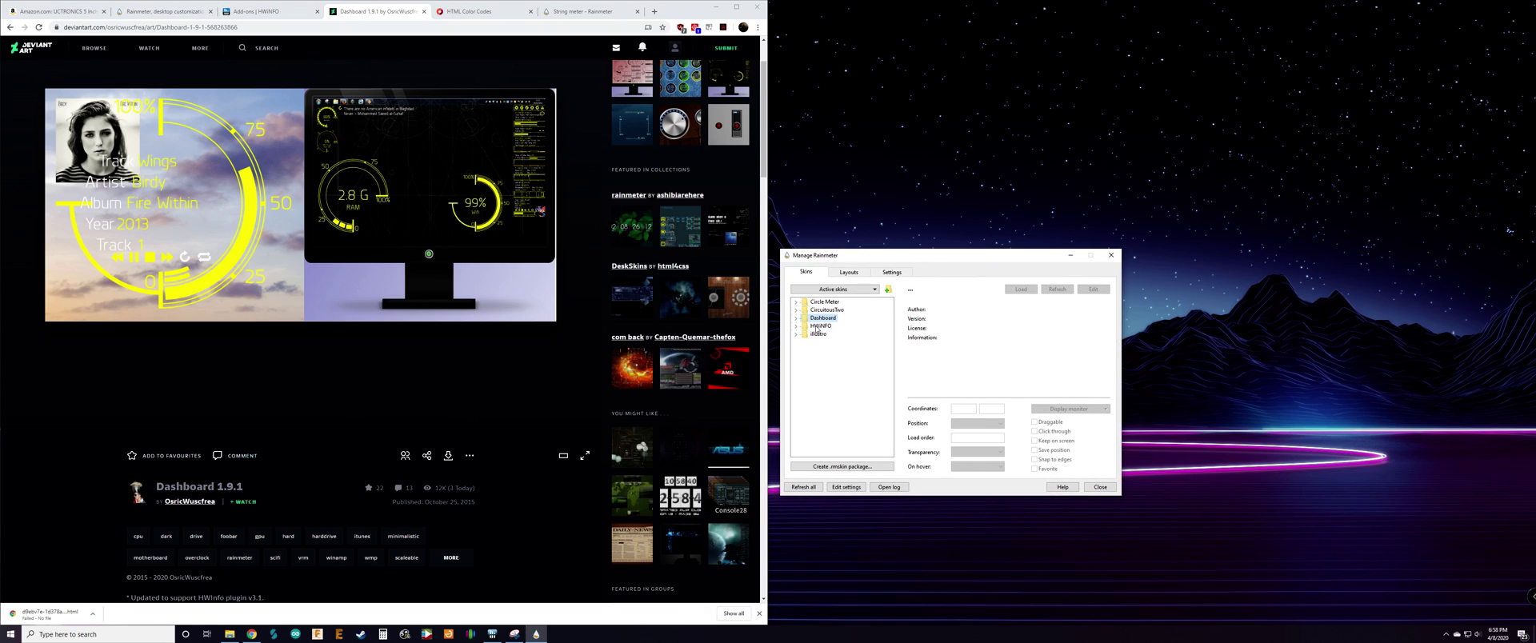
Expand the Dashboard skin folder in the Rainmeter manager, collapse CPU Temp Round and look through the available gauge skins
click(796, 318)
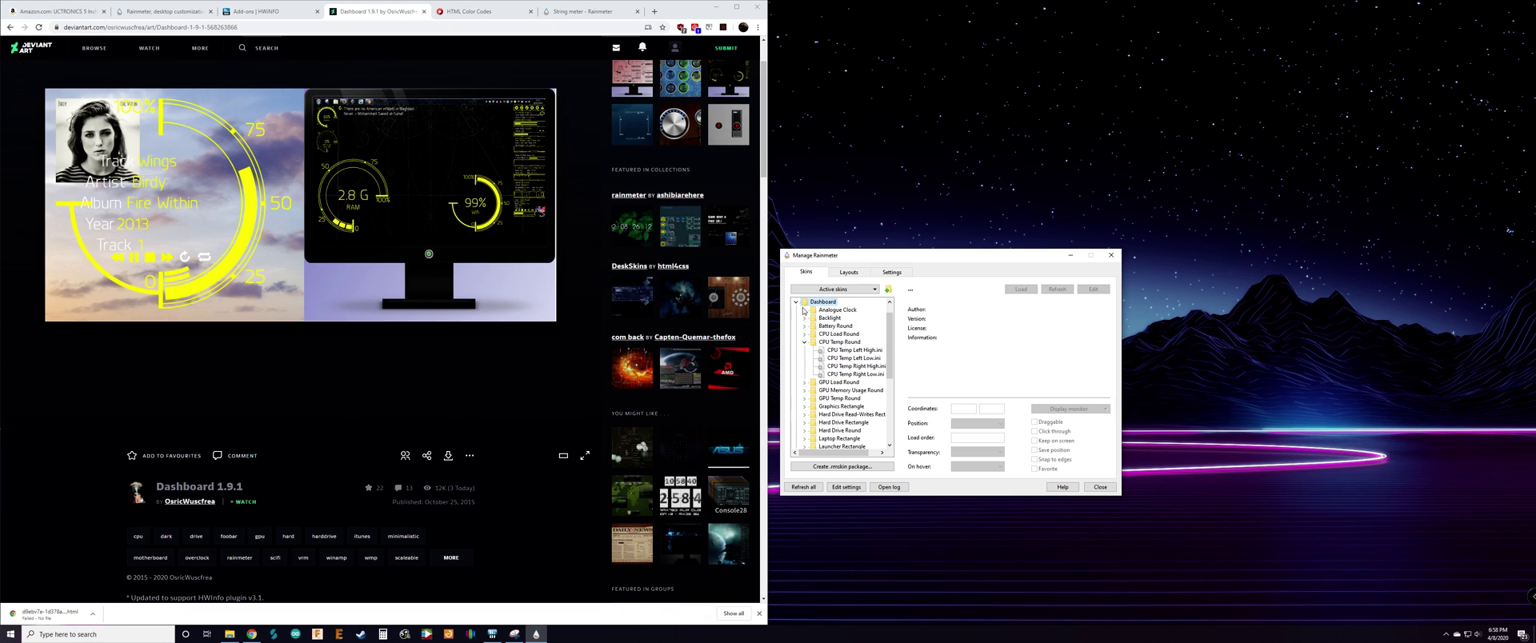
click(805, 343)
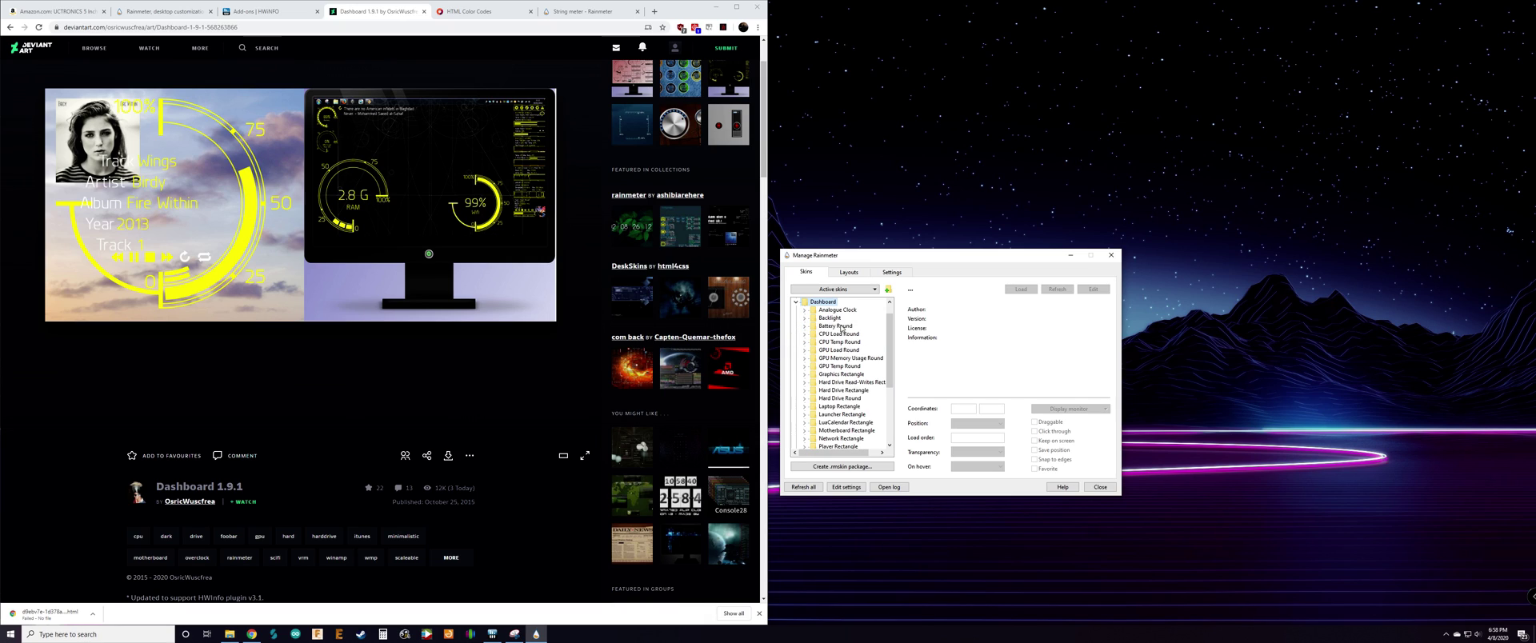
scroll(822, 328, down, 4)
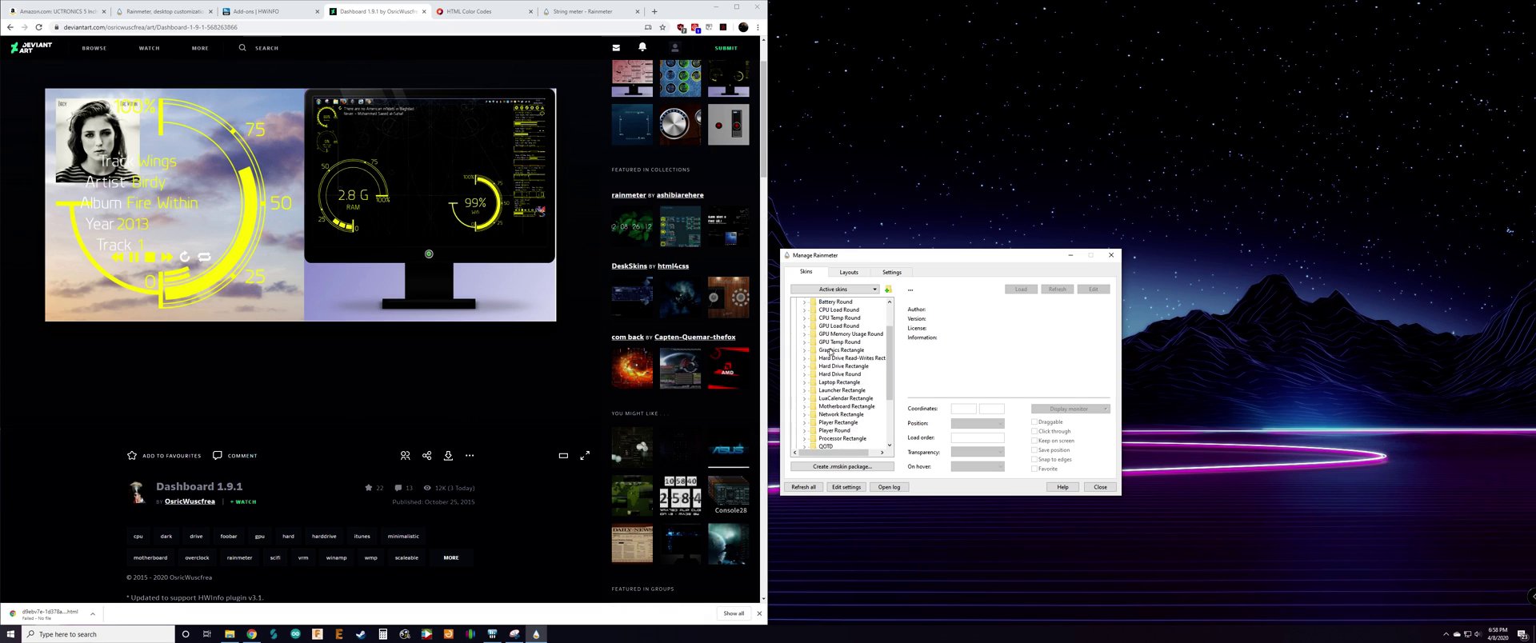
scroll(823, 340, up, 4)
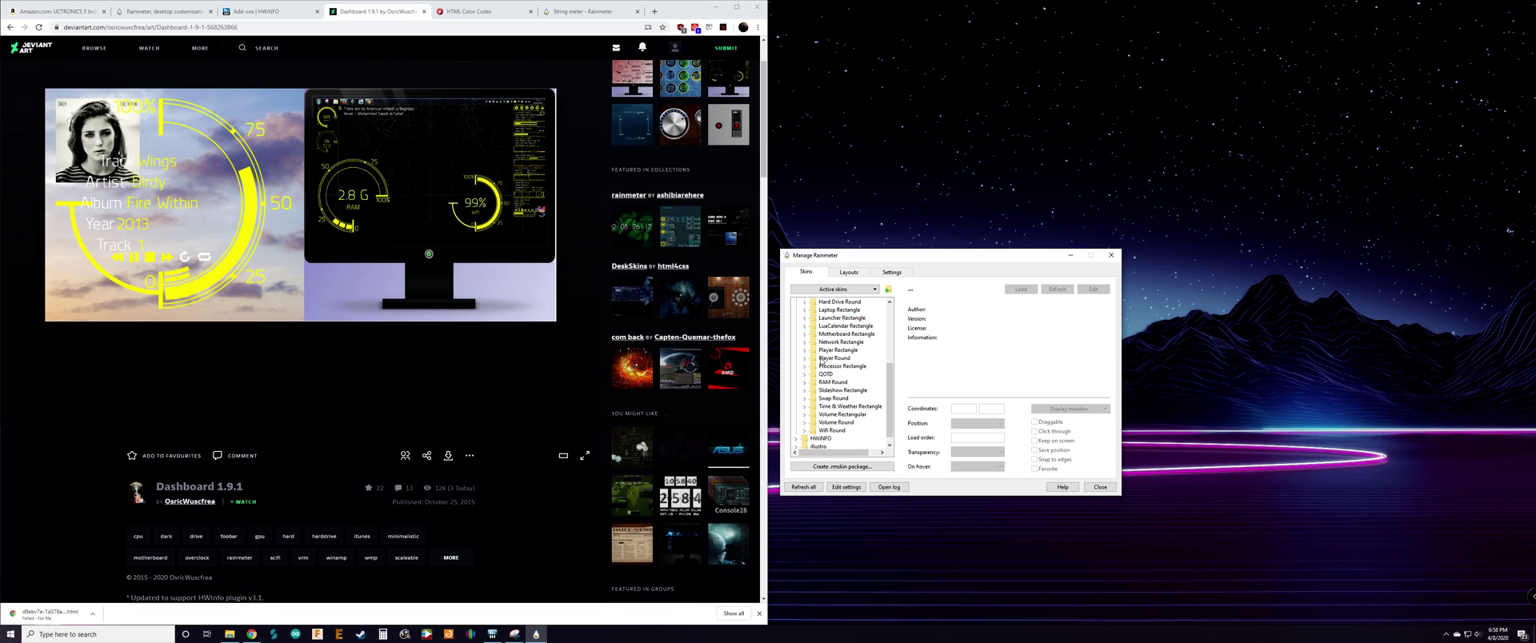
Clear the browser from view, check the snipped reference layout, and place the GPU1 Load gauge beside the GPU temperature gauge
click(722, 4)
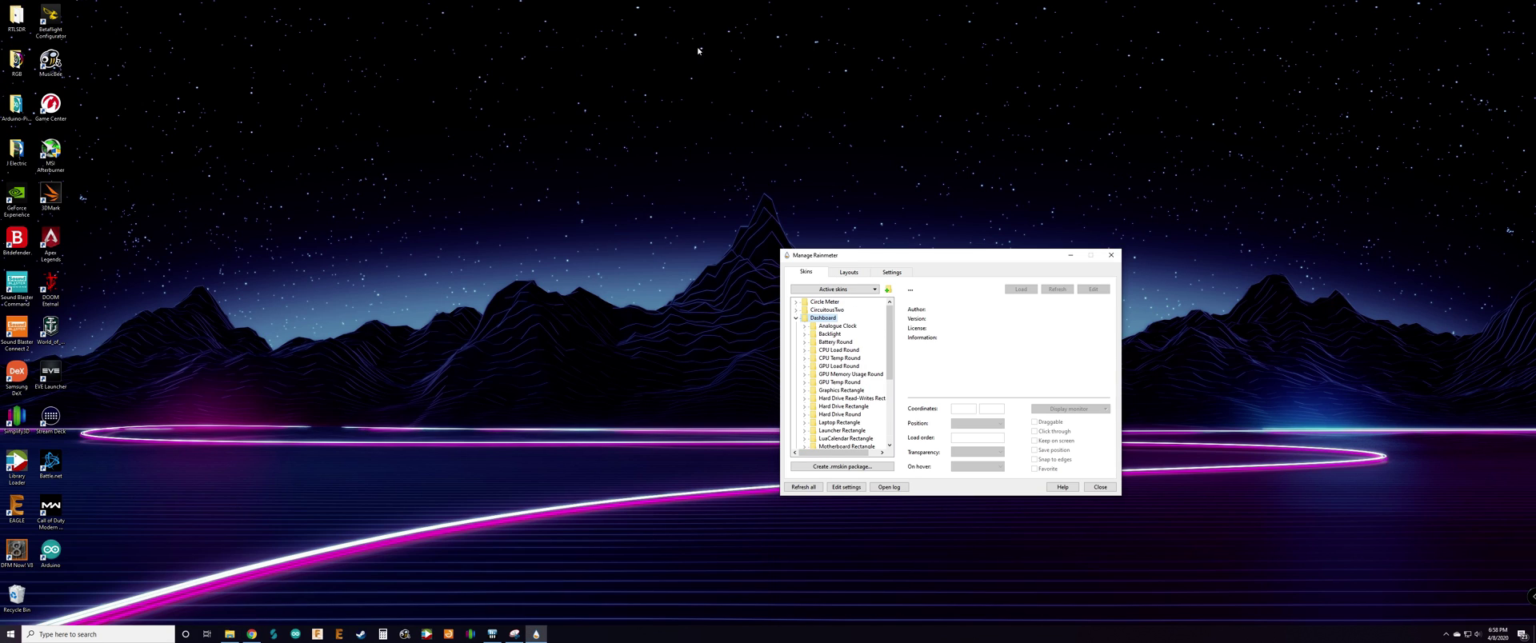
click(514, 634)
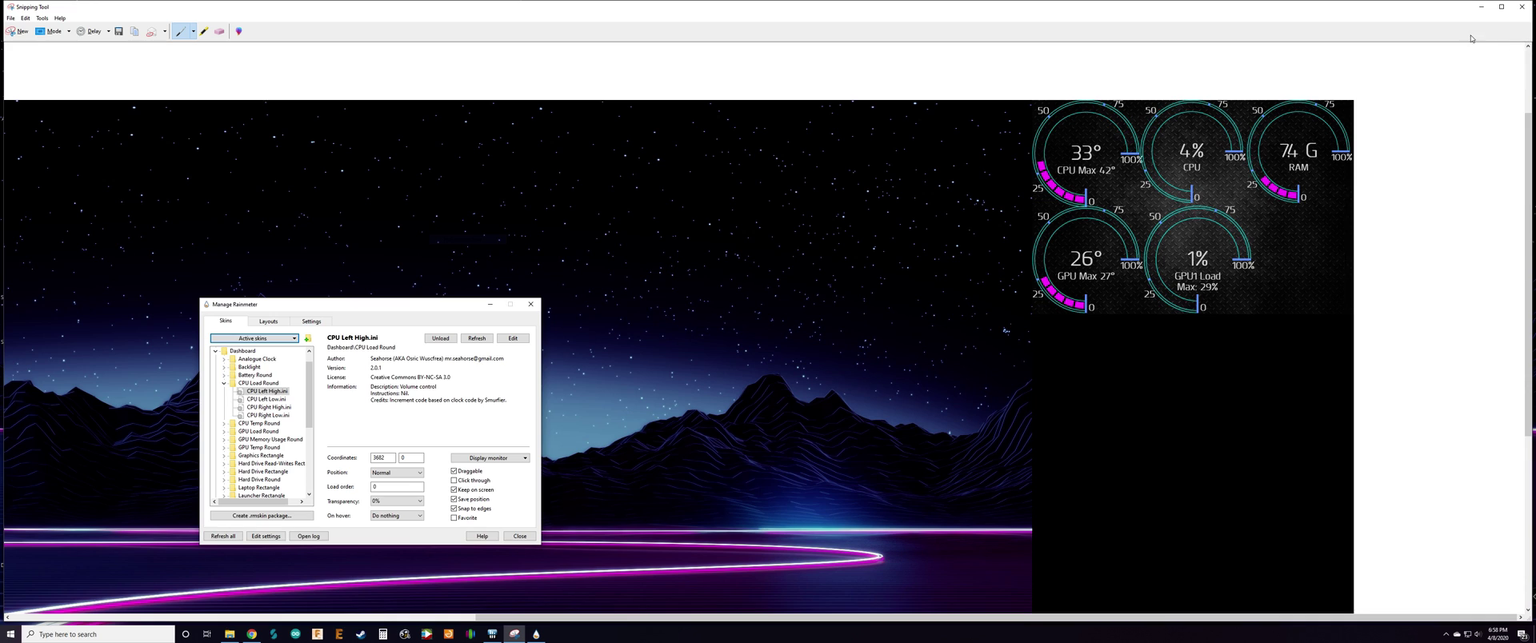
click(1481, 6)
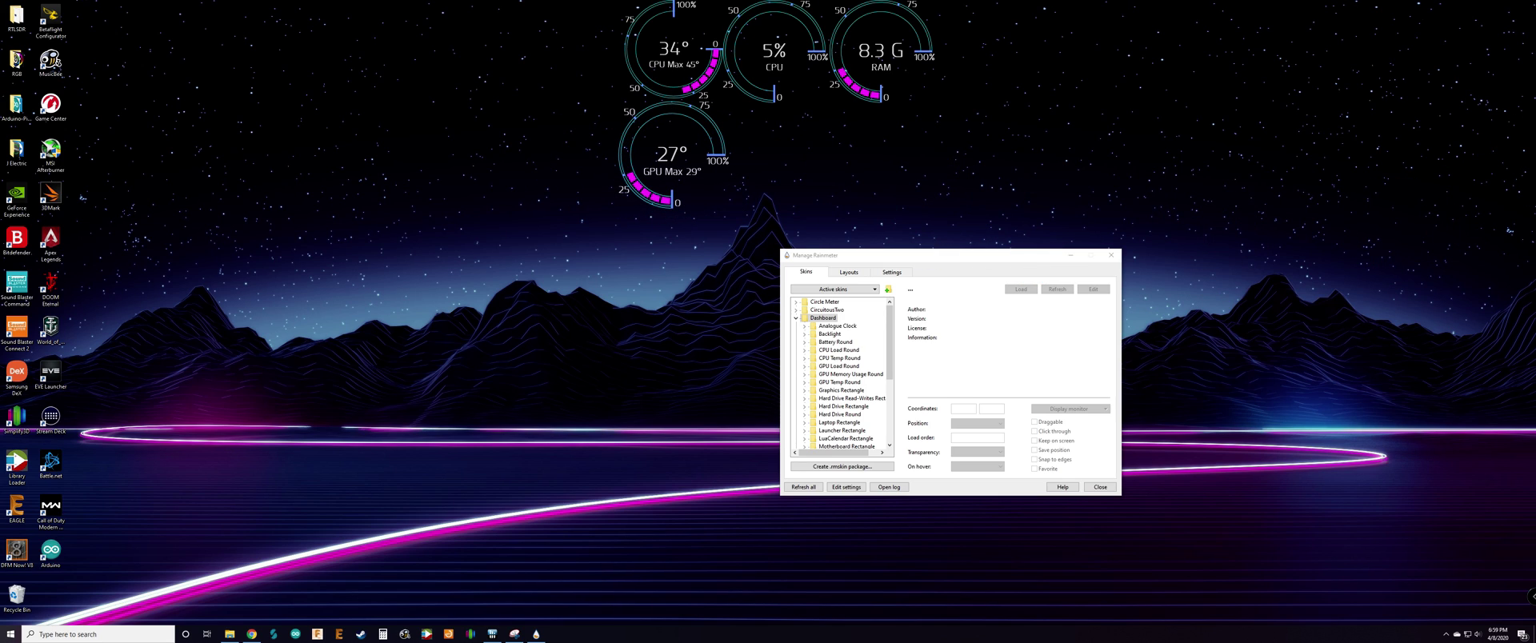
drag(911, 186, 786, 163)
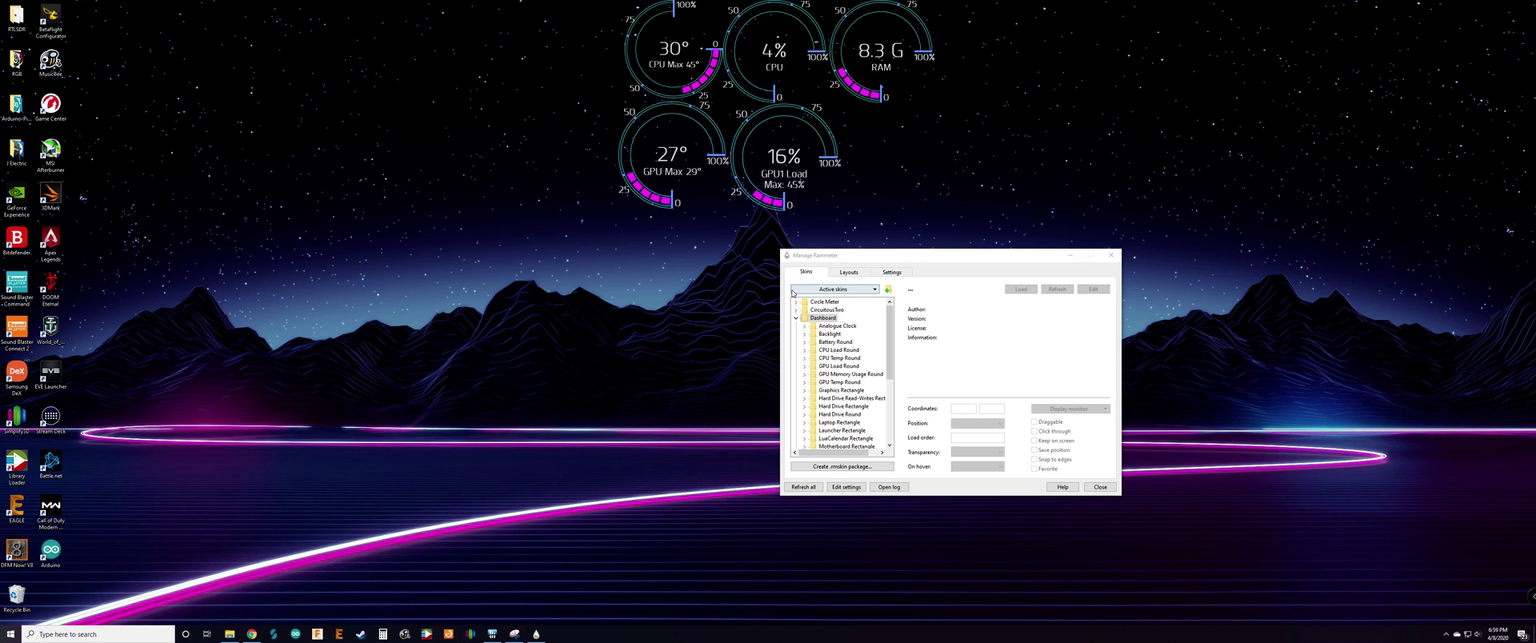
Unload the CPU temperature gauge and load CPU Temp Right High.ini in its place, positioned beside the CPU load gauge
right_click(670, 63)
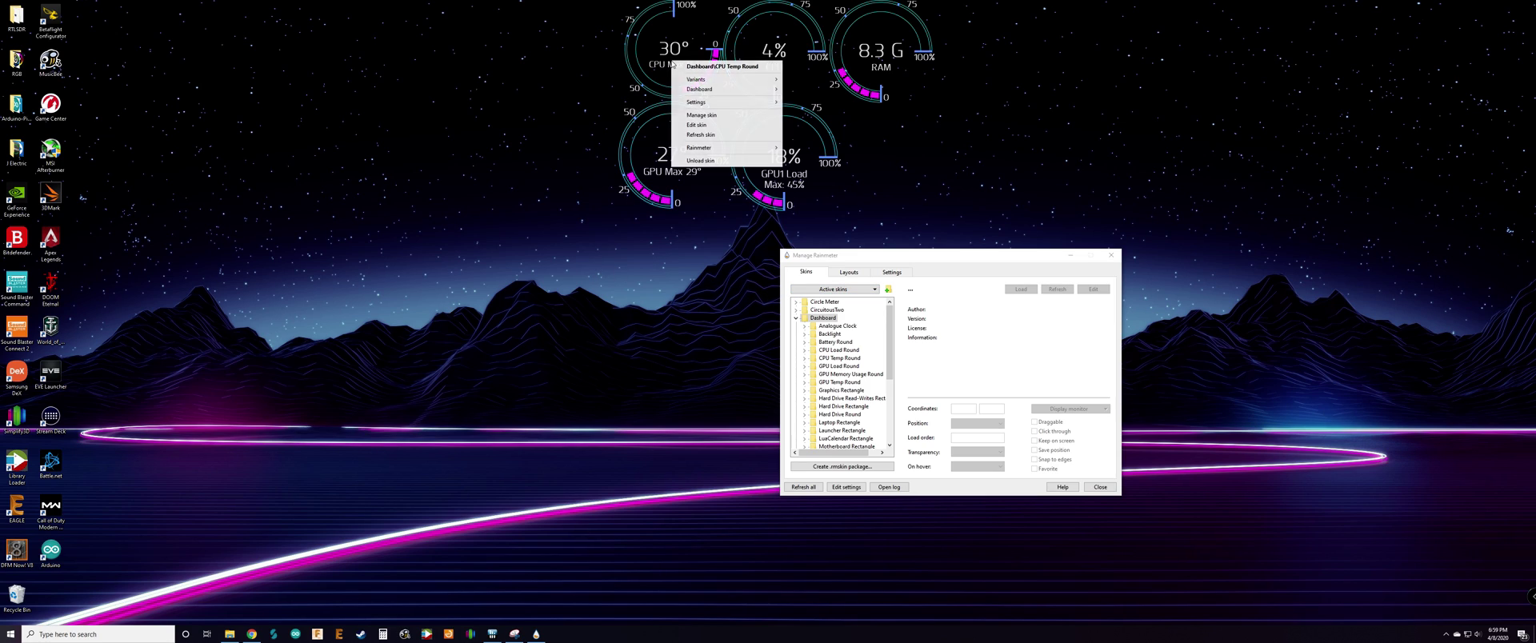
click(713, 163)
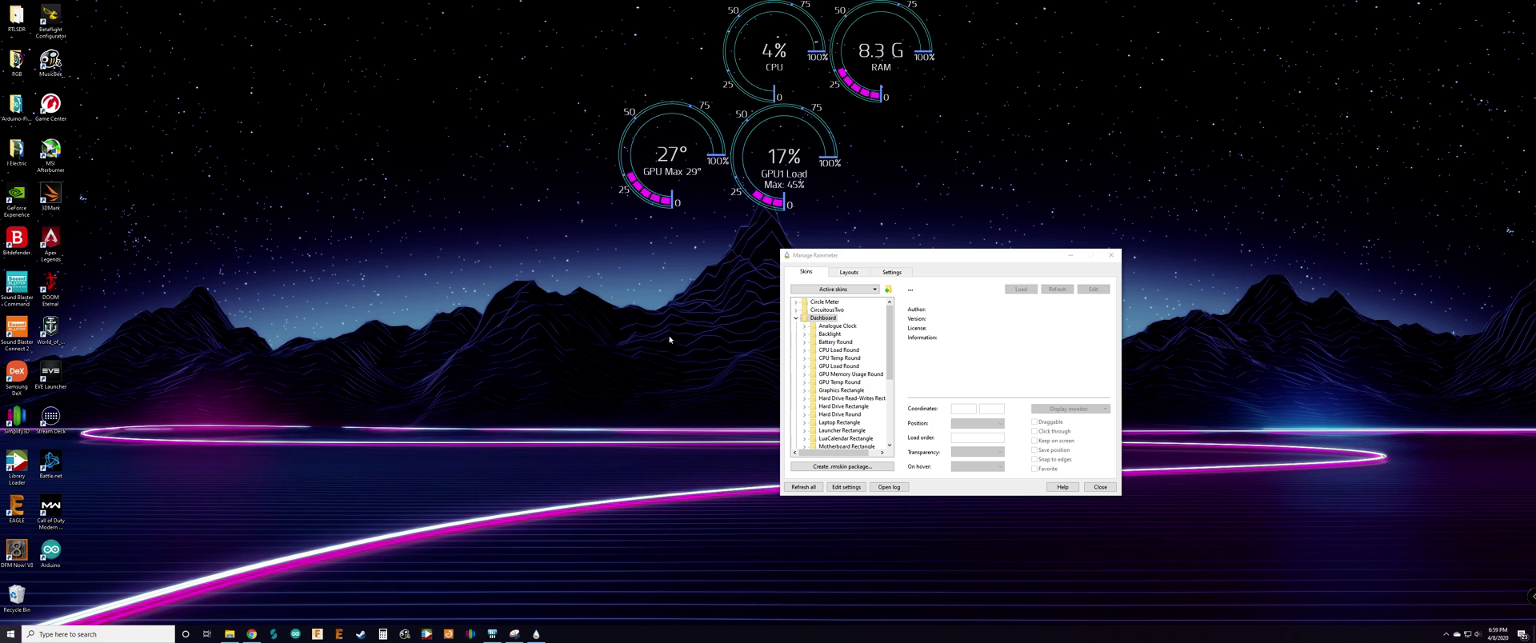
click(805, 359)
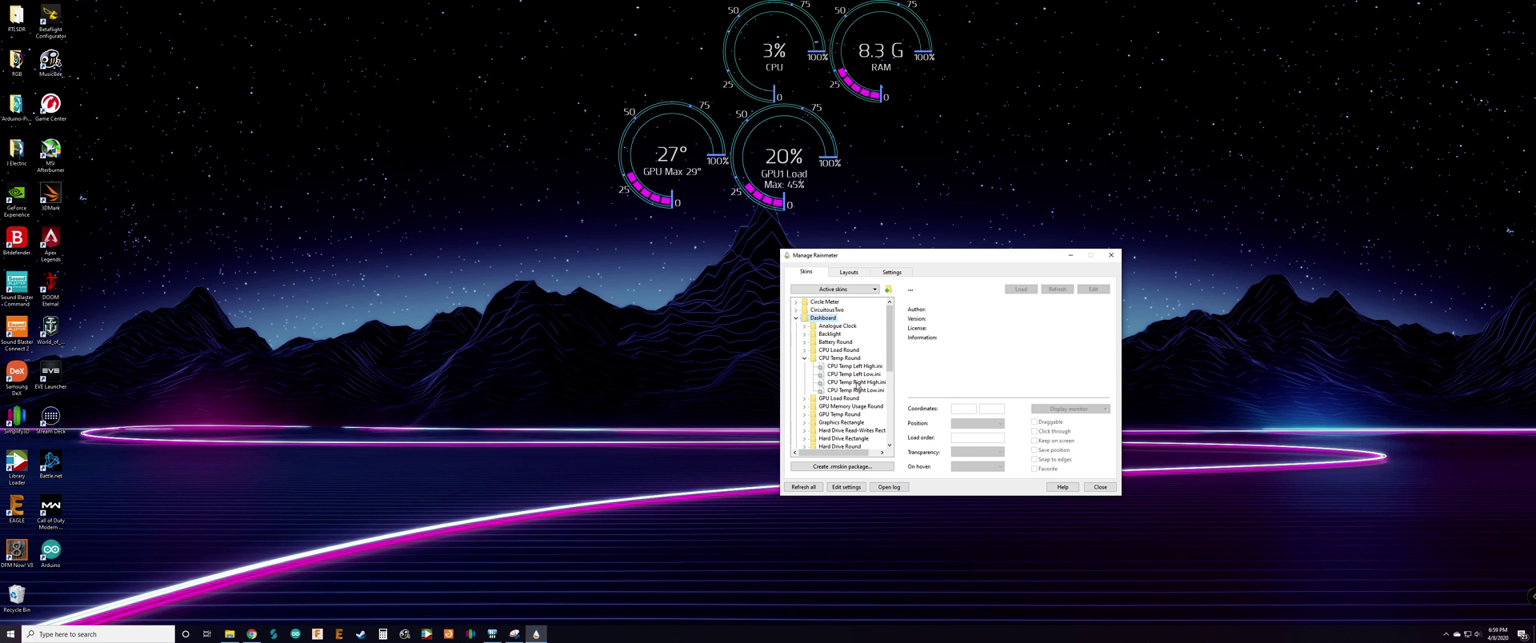
double_click(856, 383)
drag(654, 42, 651, 54)
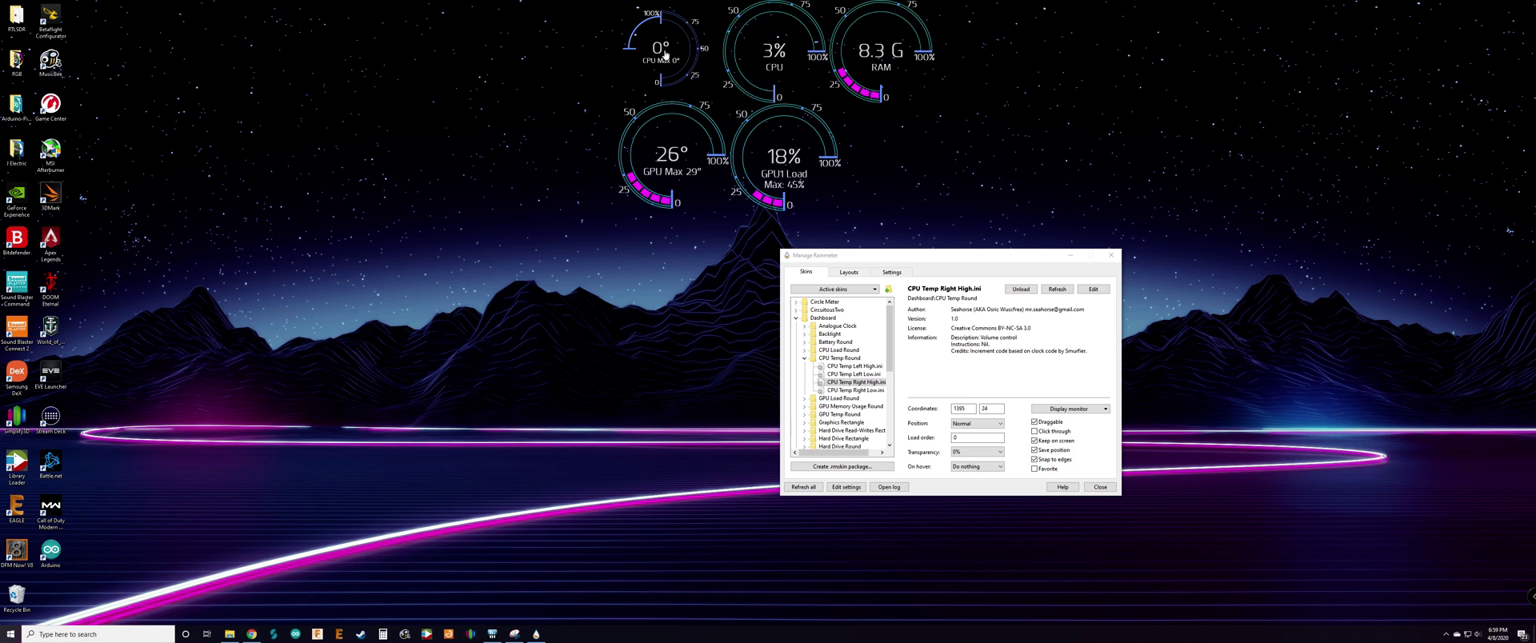
Try the CPU Temp Right Low.ini and CPU Temp Left High.ini variants, moving the Left High gauge beside the CPU load gauge
click(845, 391)
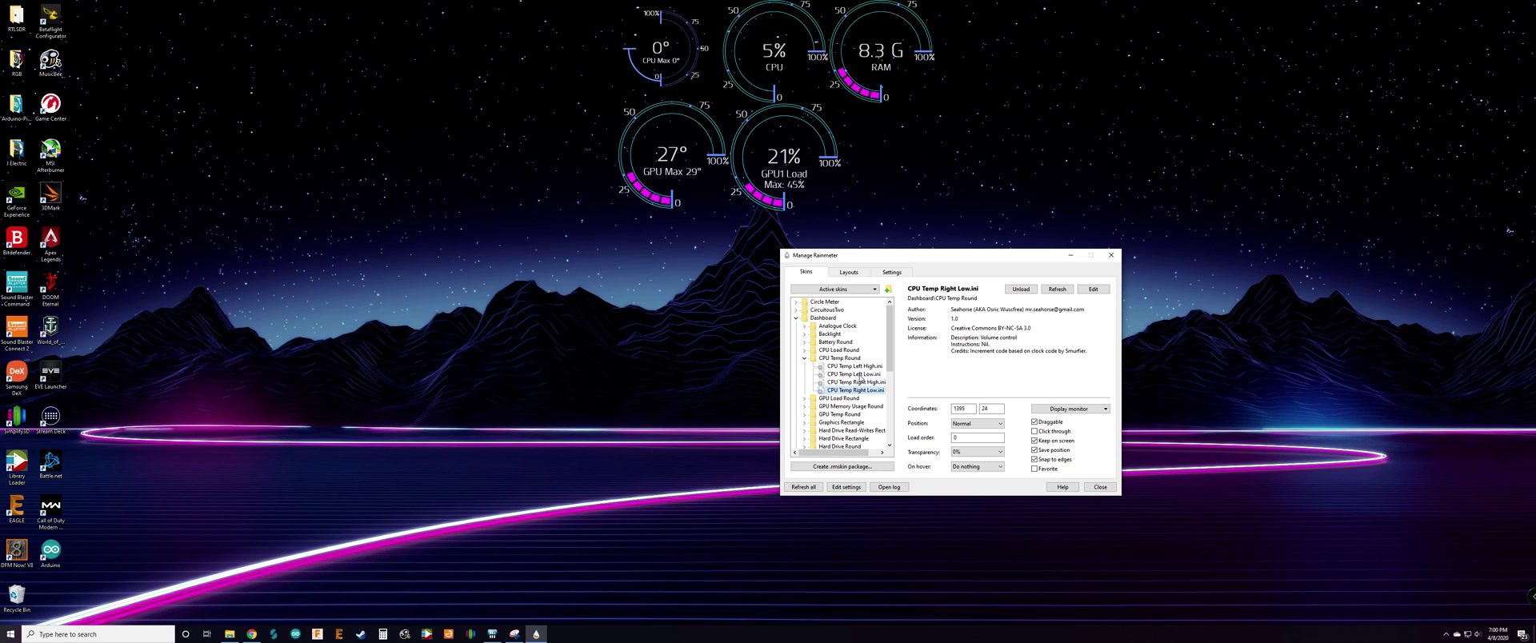
double_click(855, 366)
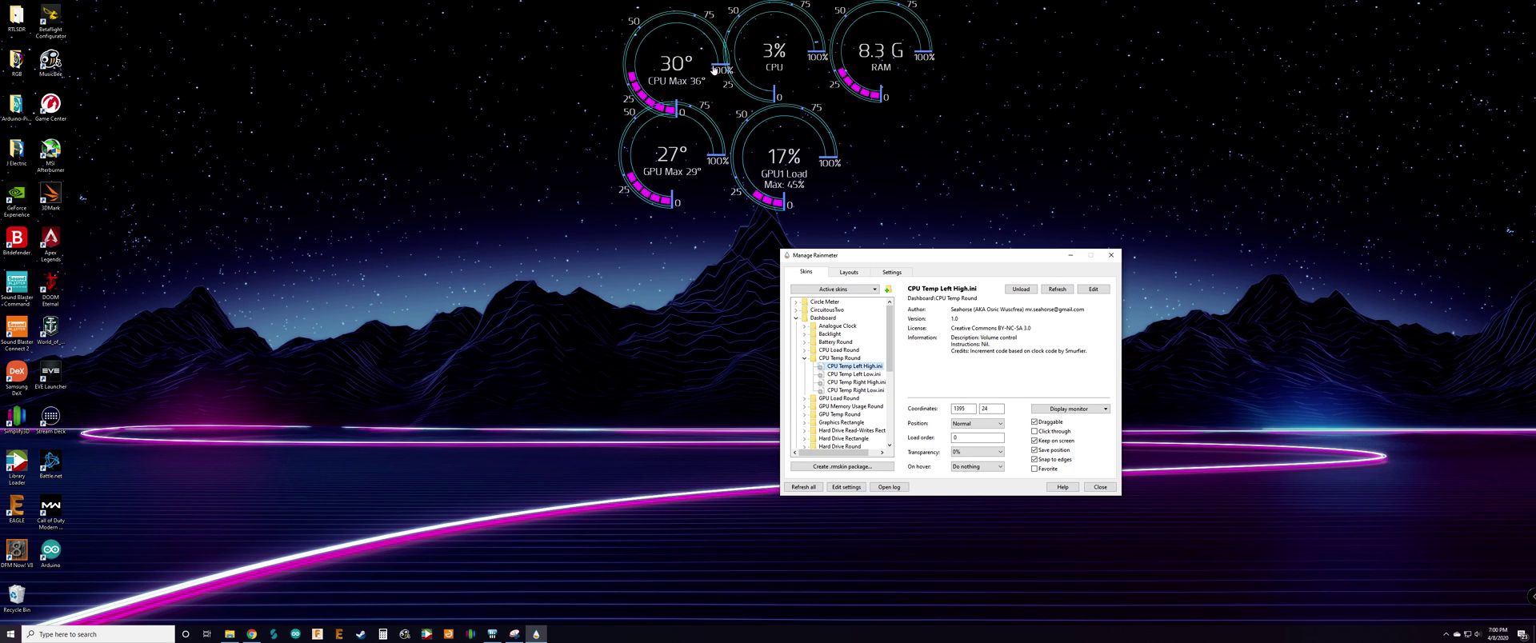
drag(721, 71, 664, 46)
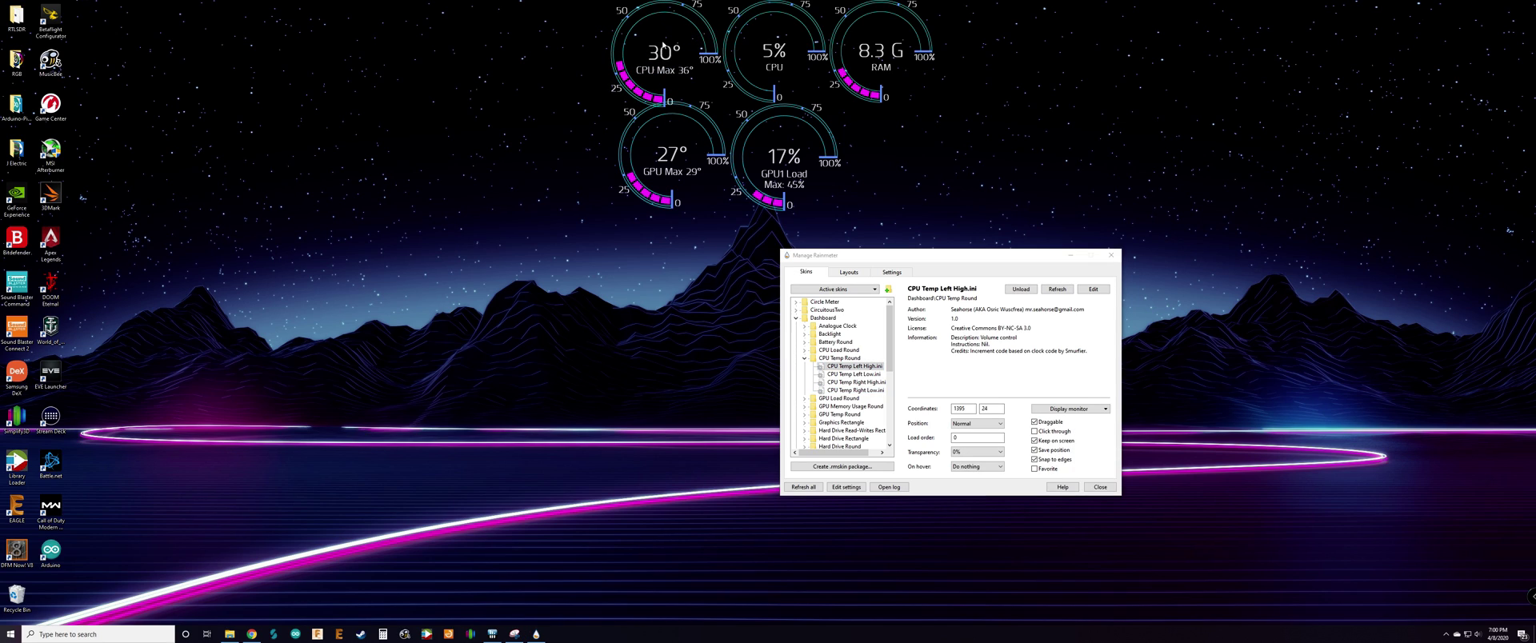
Load CPU Temp Right High.ini again, position it beside the CPU load gauge and enlarge it to nearly match its neighbours
double_click(856, 383)
drag(631, 26, 649, 48)
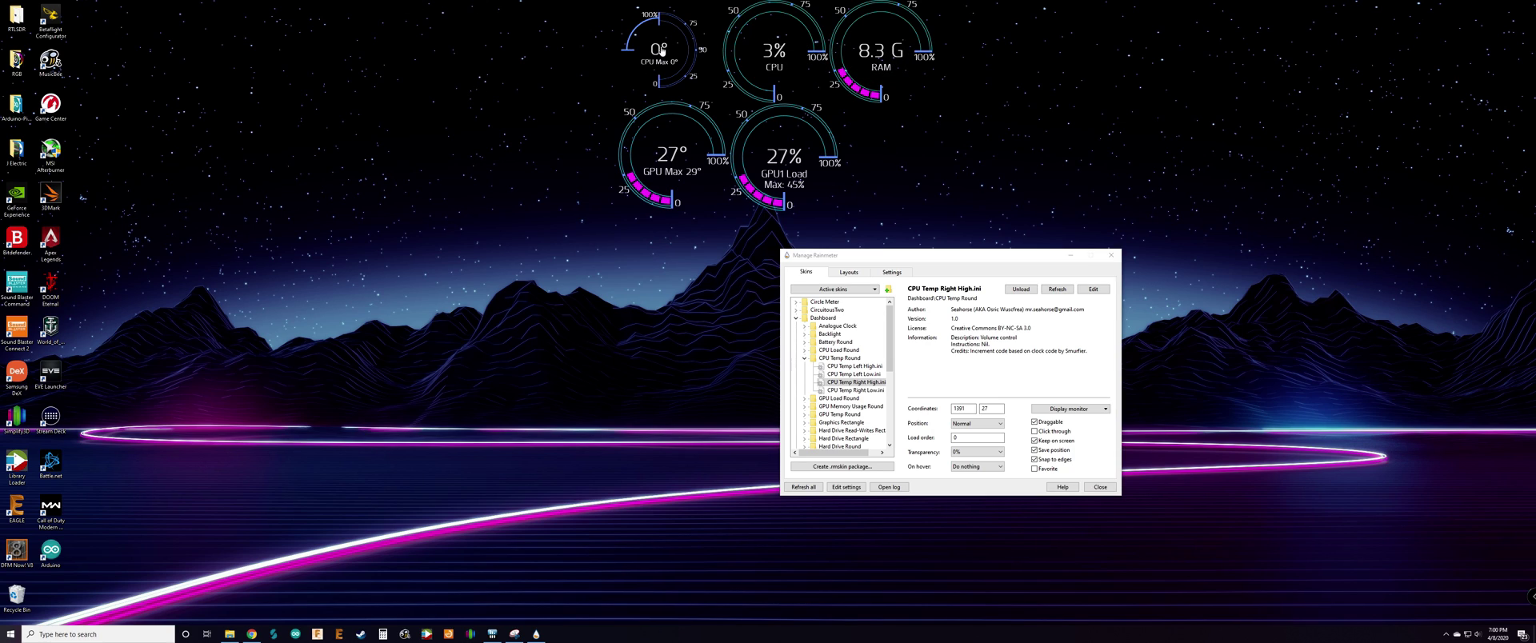
mouse_move(825, 97)
scroll(659, 53, up, 5)
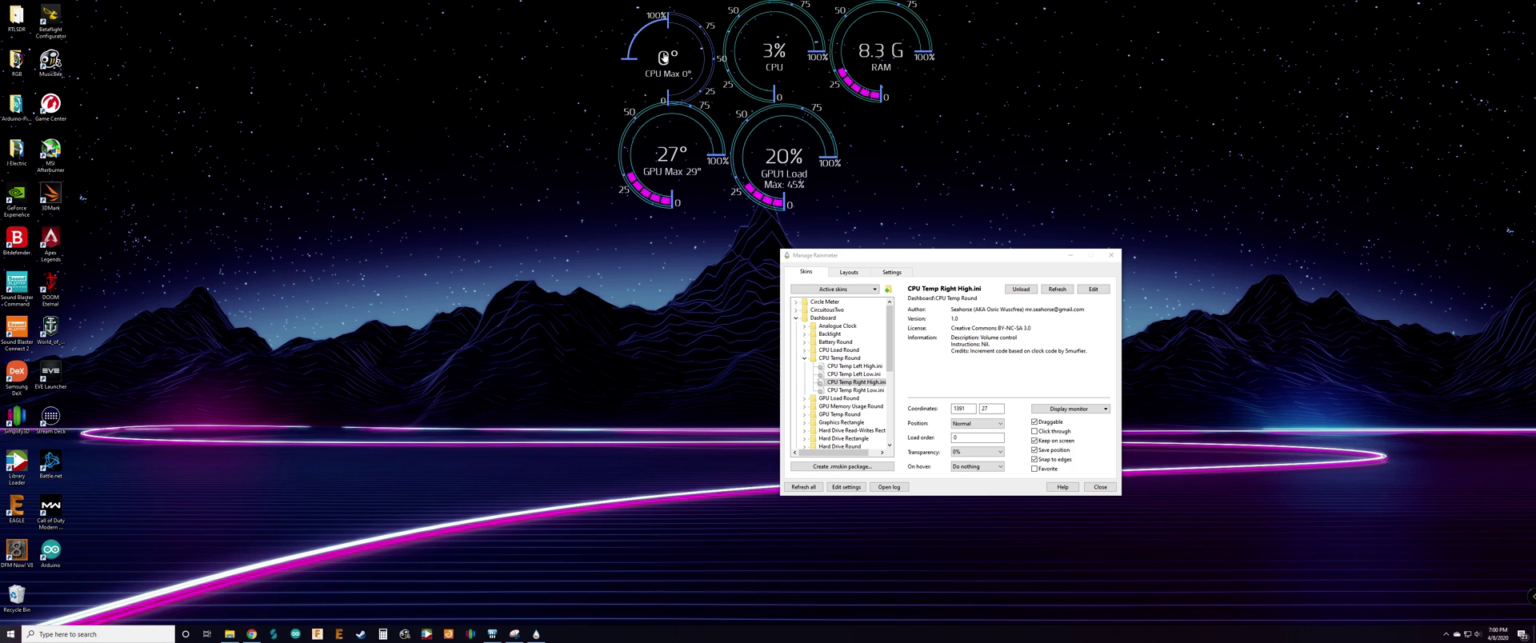
scroll(664, 59, down, 4)
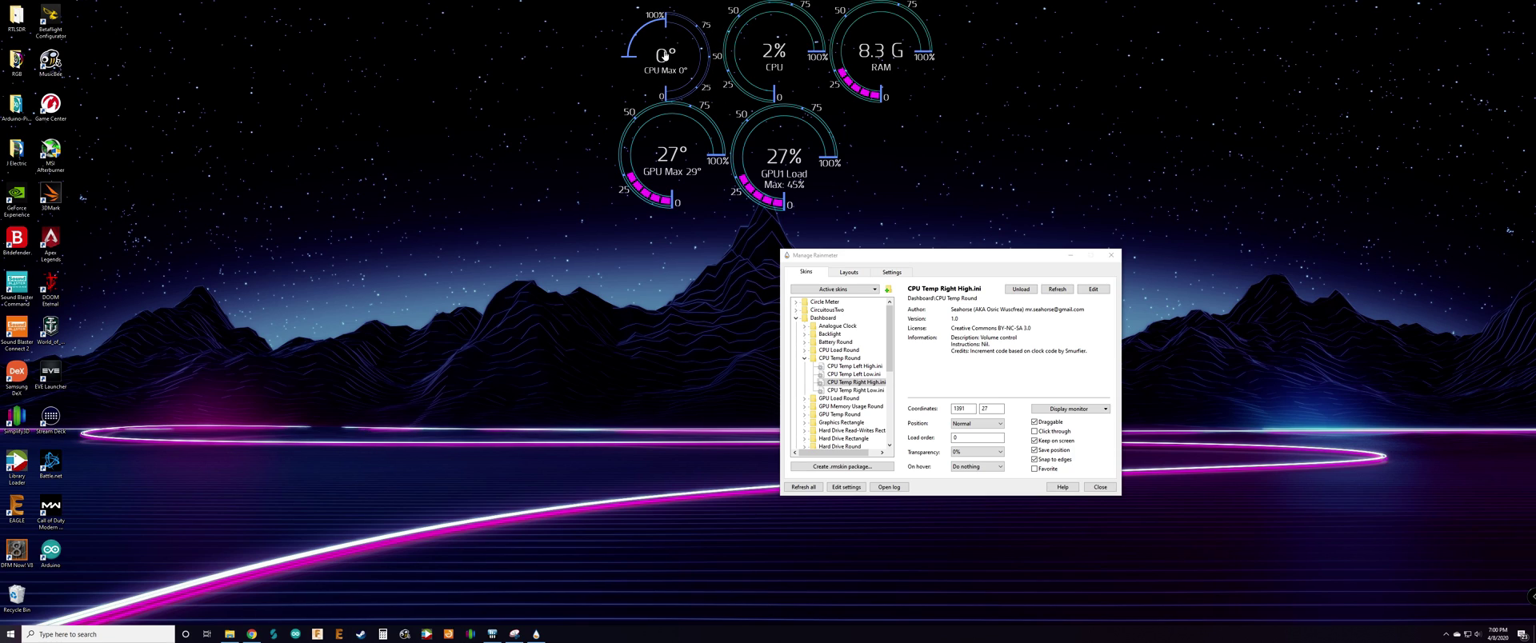
scroll(663, 57, up, 2)
drag(659, 53, 661, 48)
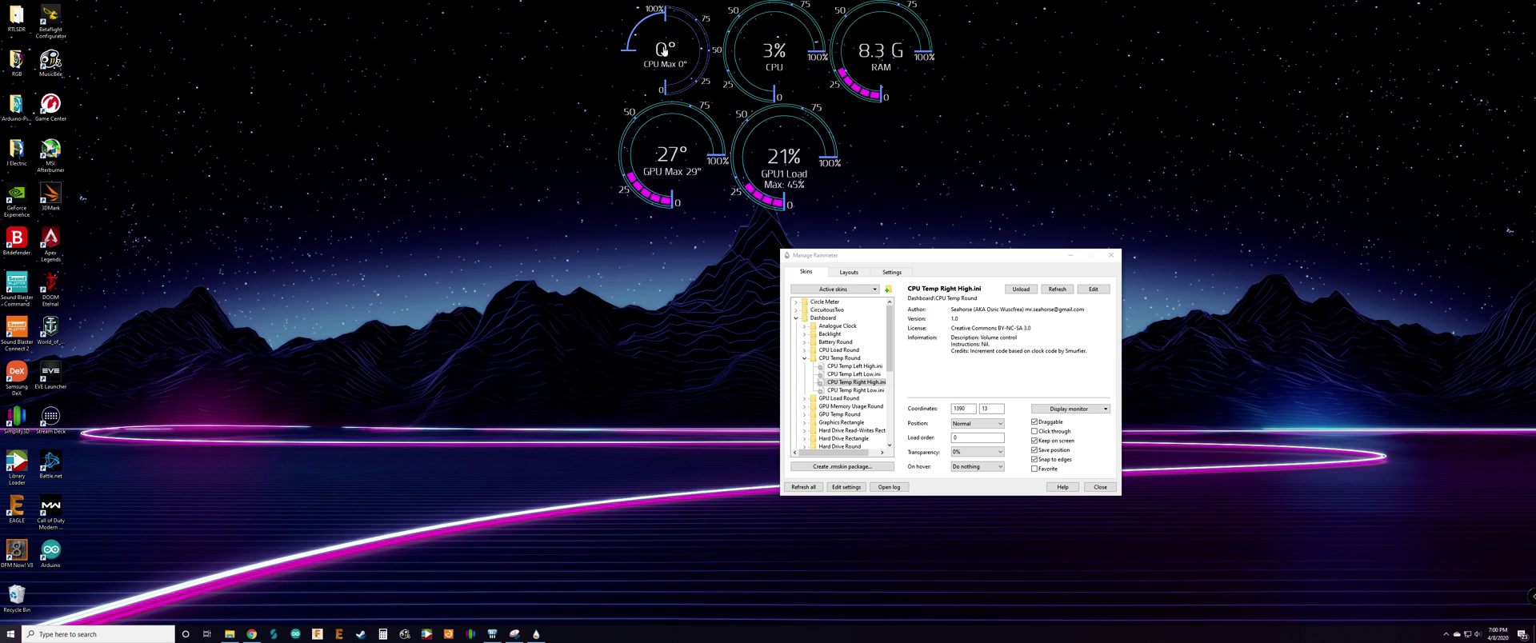
scroll(670, 53, up, 1)
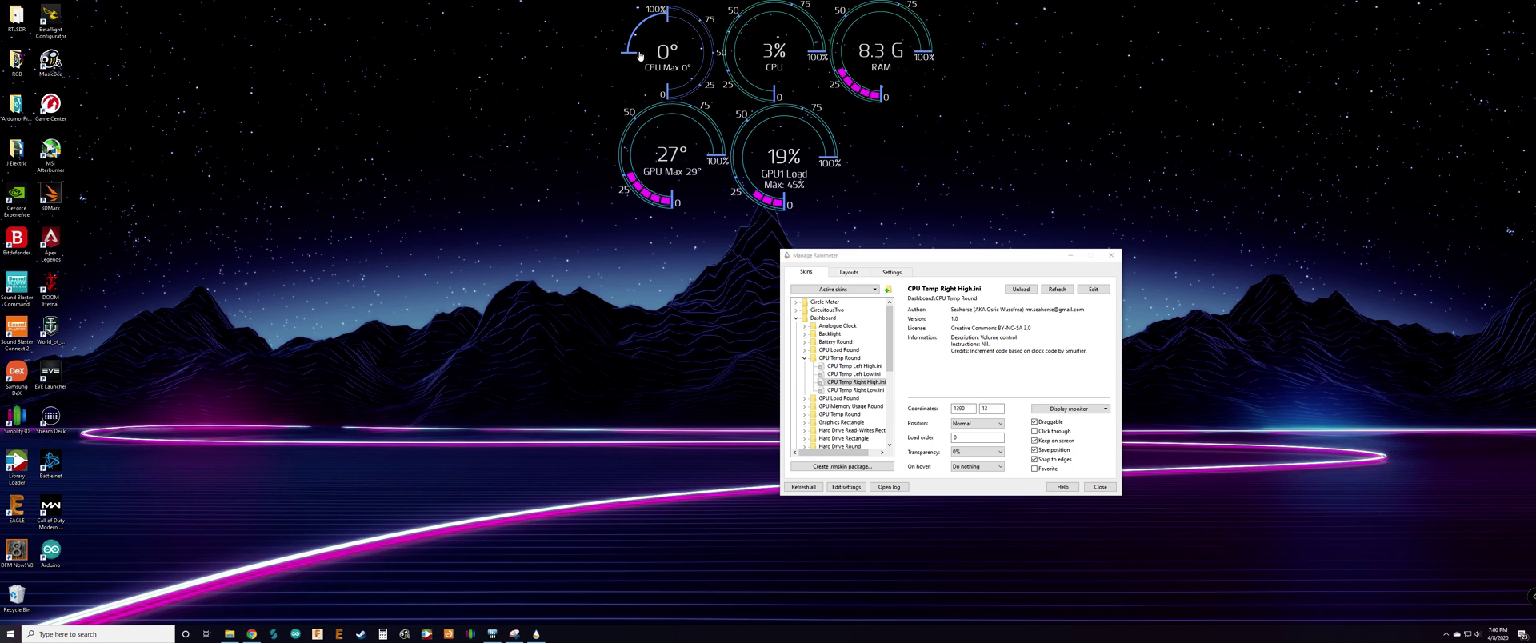
Move the CPU temperature gauge onto the second display, and bring it back beside the CPU load gauge on the main desktop
drag(668, 53, 1036, 147)
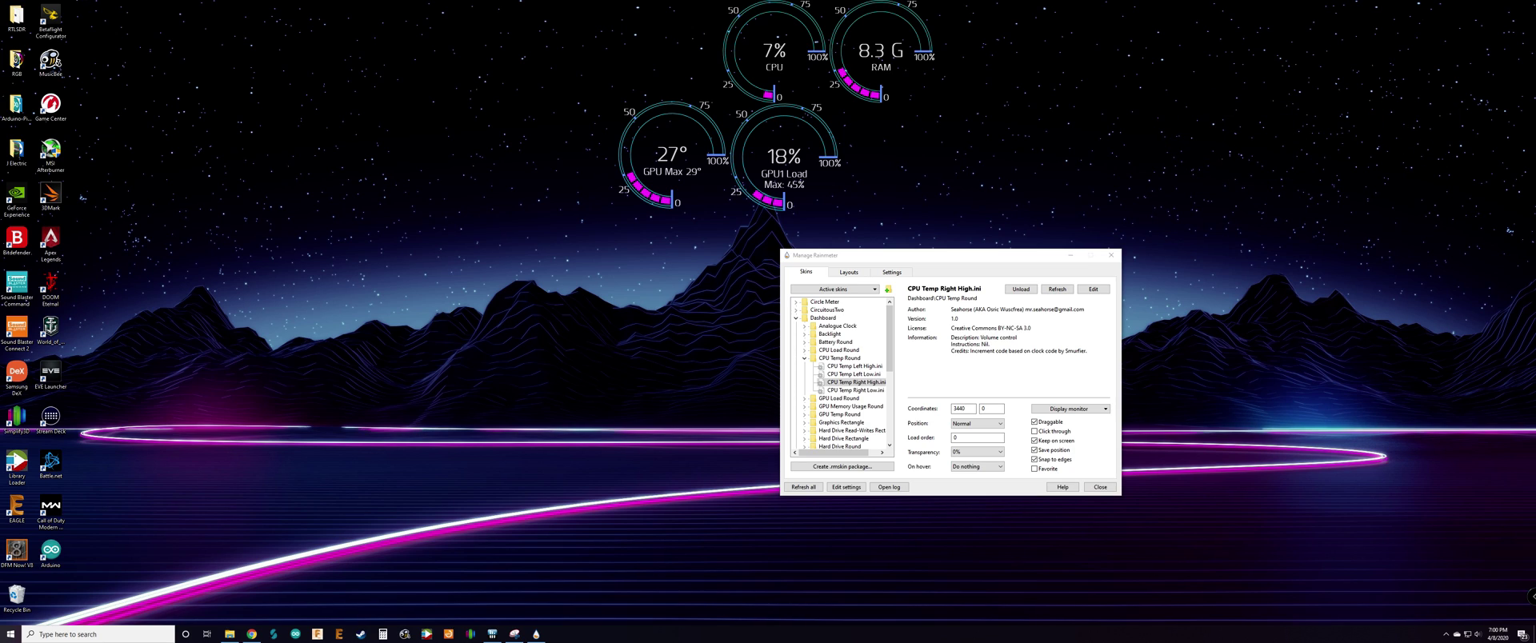
drag(1396, 113, 666, 41)
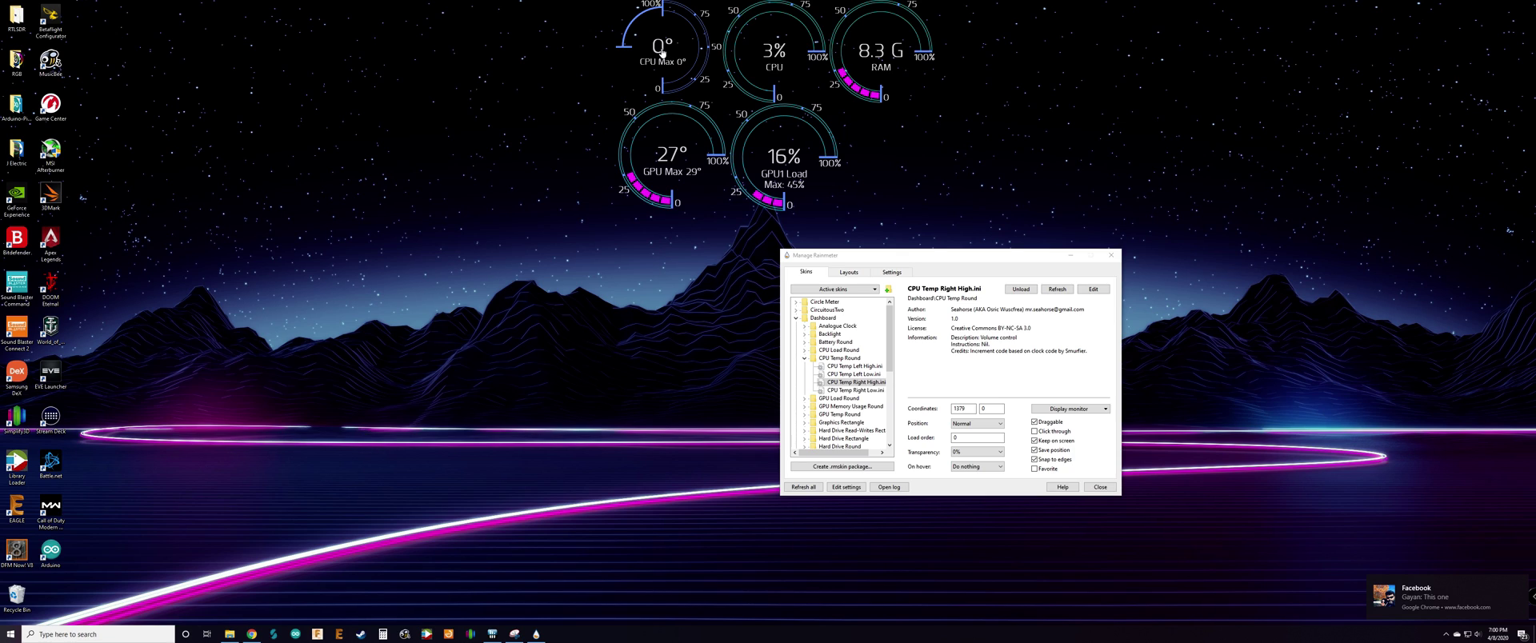
Open the CPU temperature gauge's skin file for editing and view its HWiNFO sensor ID instructions
right_click(663, 52)
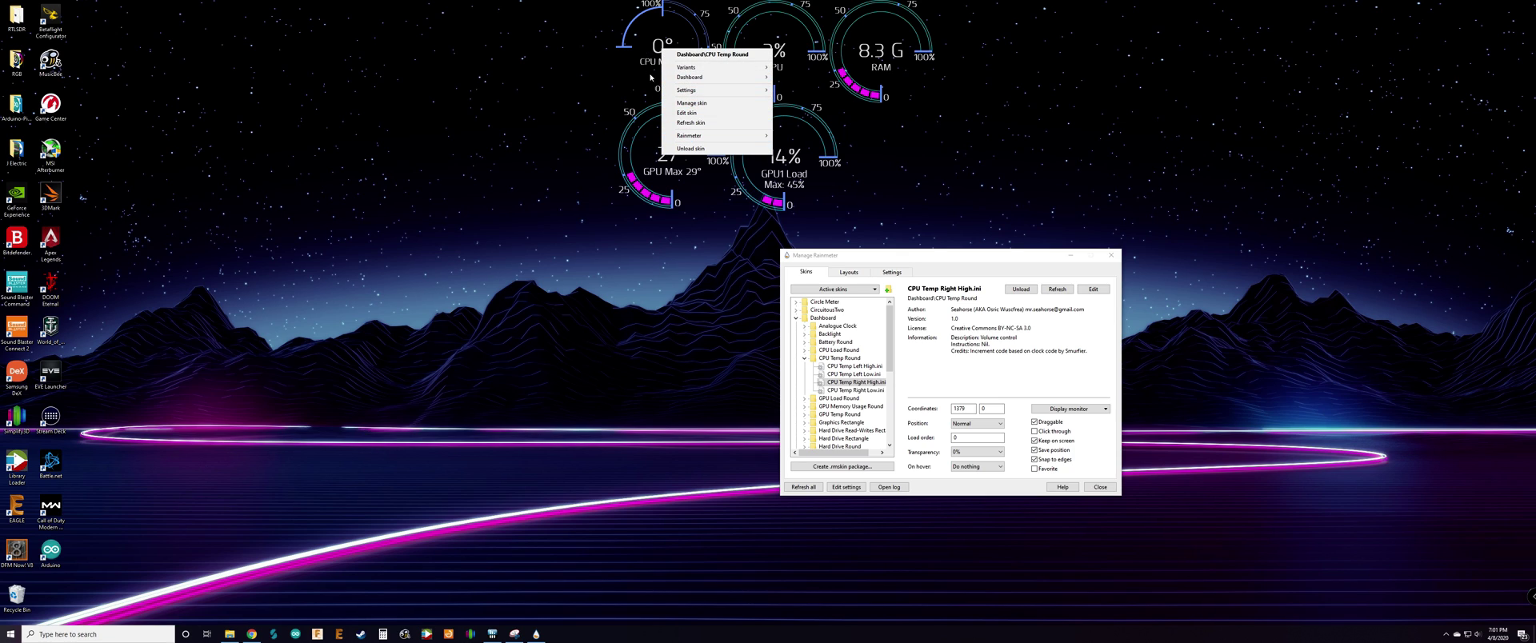
click(689, 114)
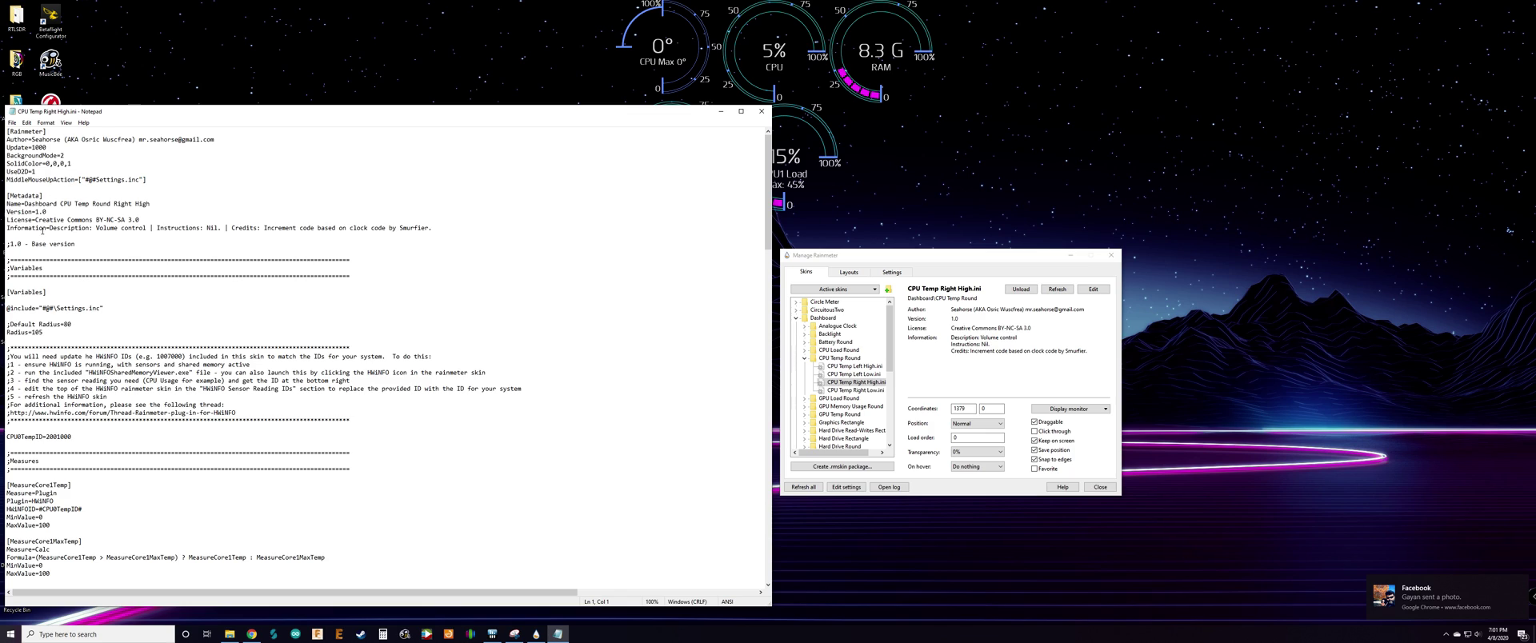
scroll(42, 231, down, 1)
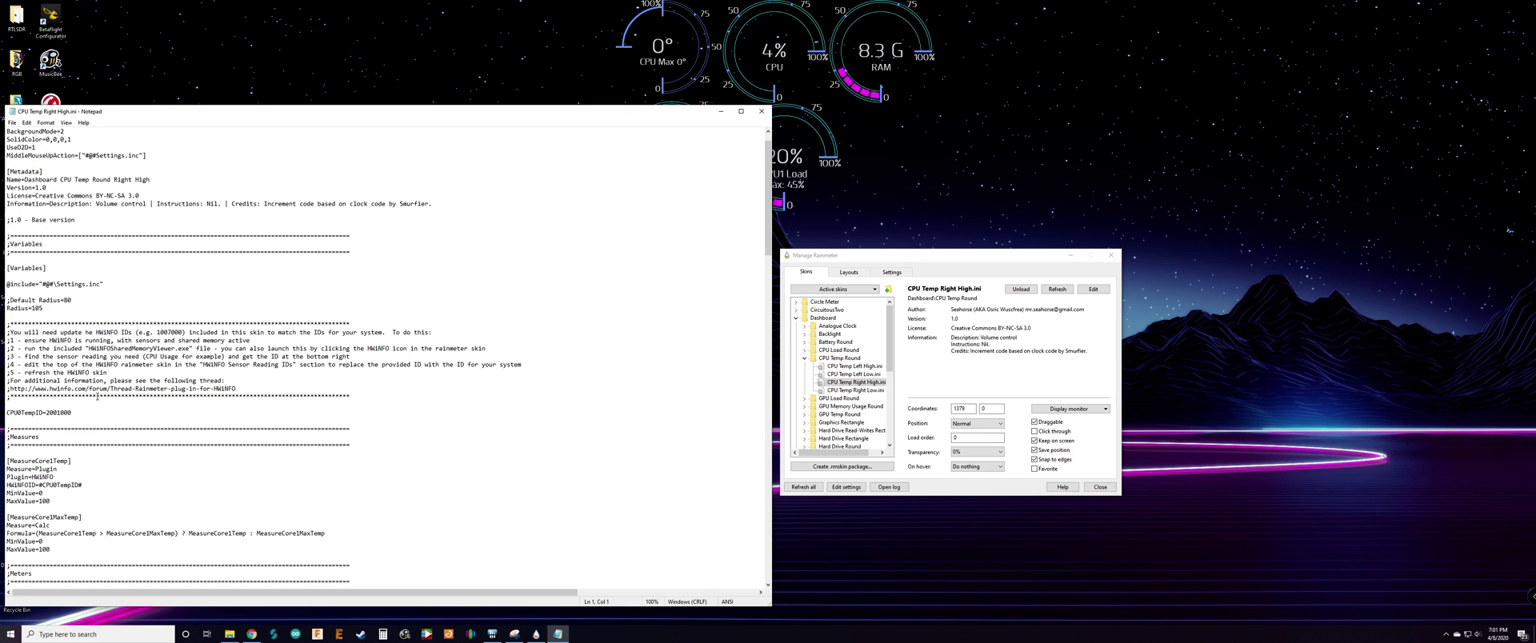
Highlight the CPU0TempID value in the skin file, and open the Documents folder in File Explorer
scroll(69, 415, down, 1)
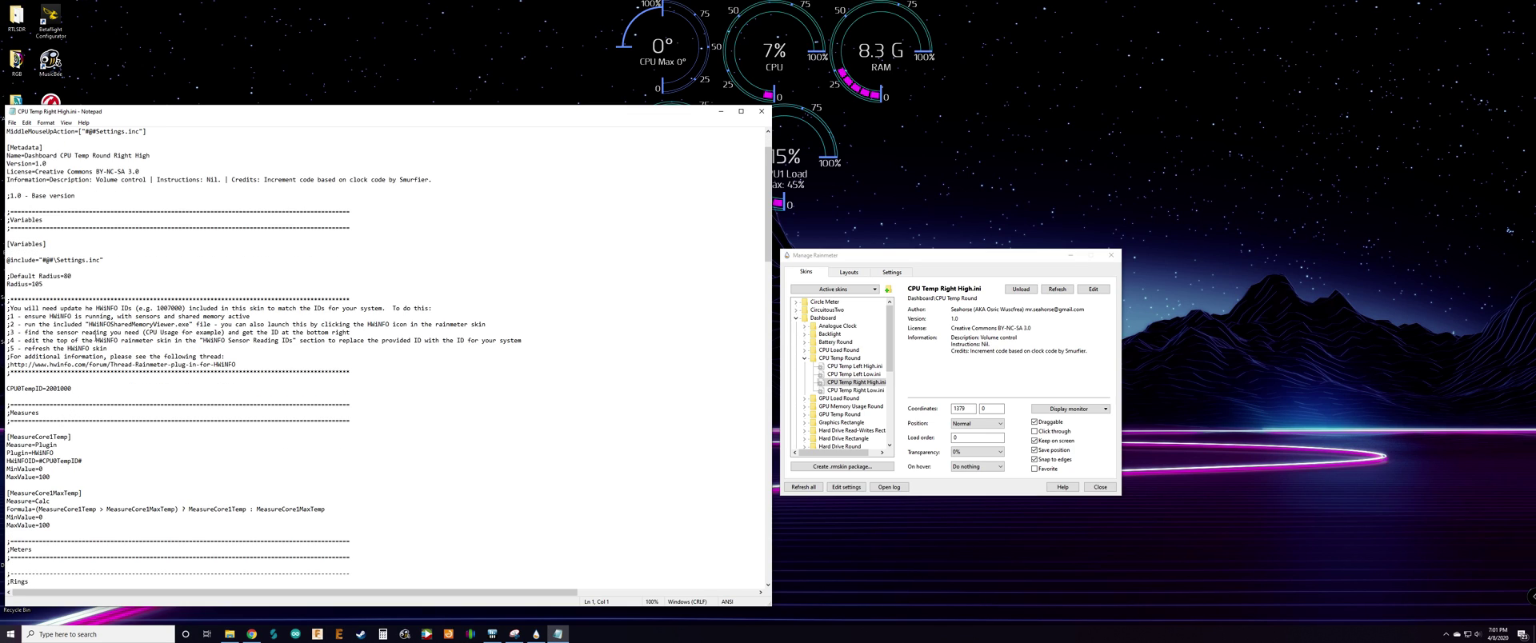
drag(77, 389, 46, 389)
click(228, 635)
scroll(130, 272, up, 2)
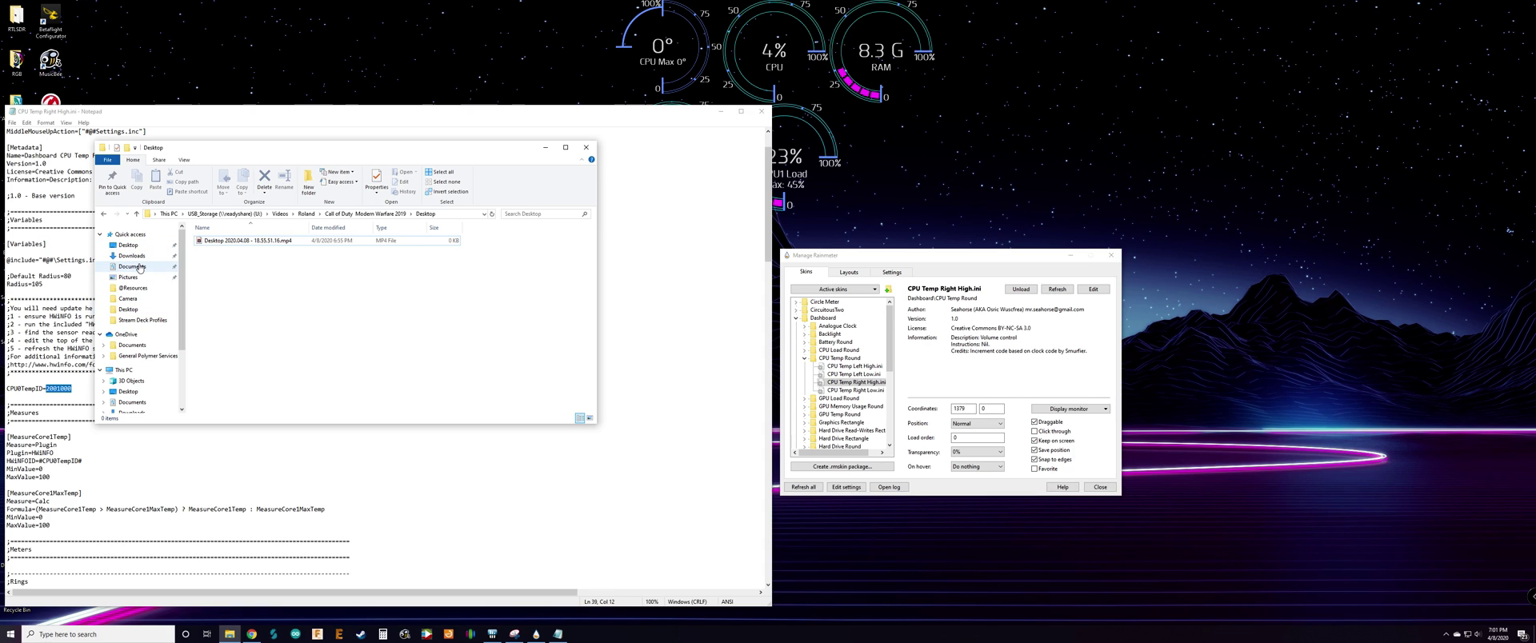
click(139, 268)
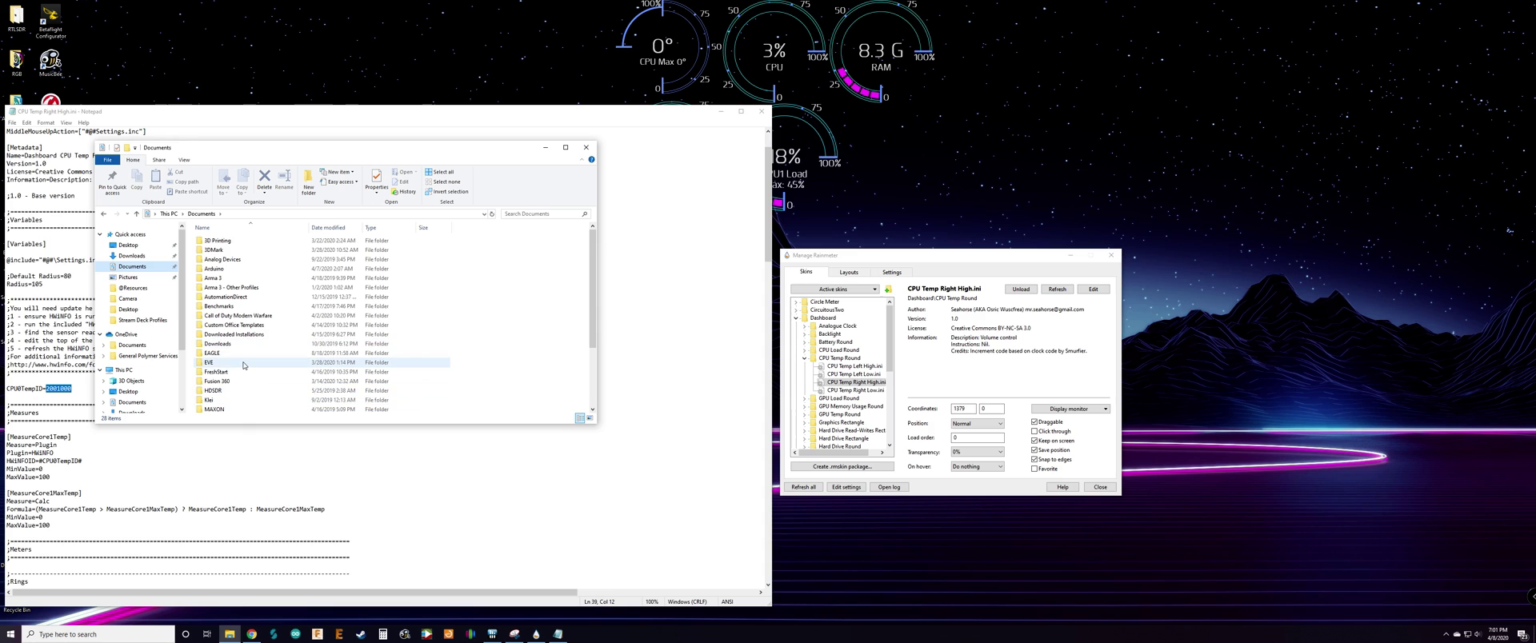
drag(297, 151, 389, 230)
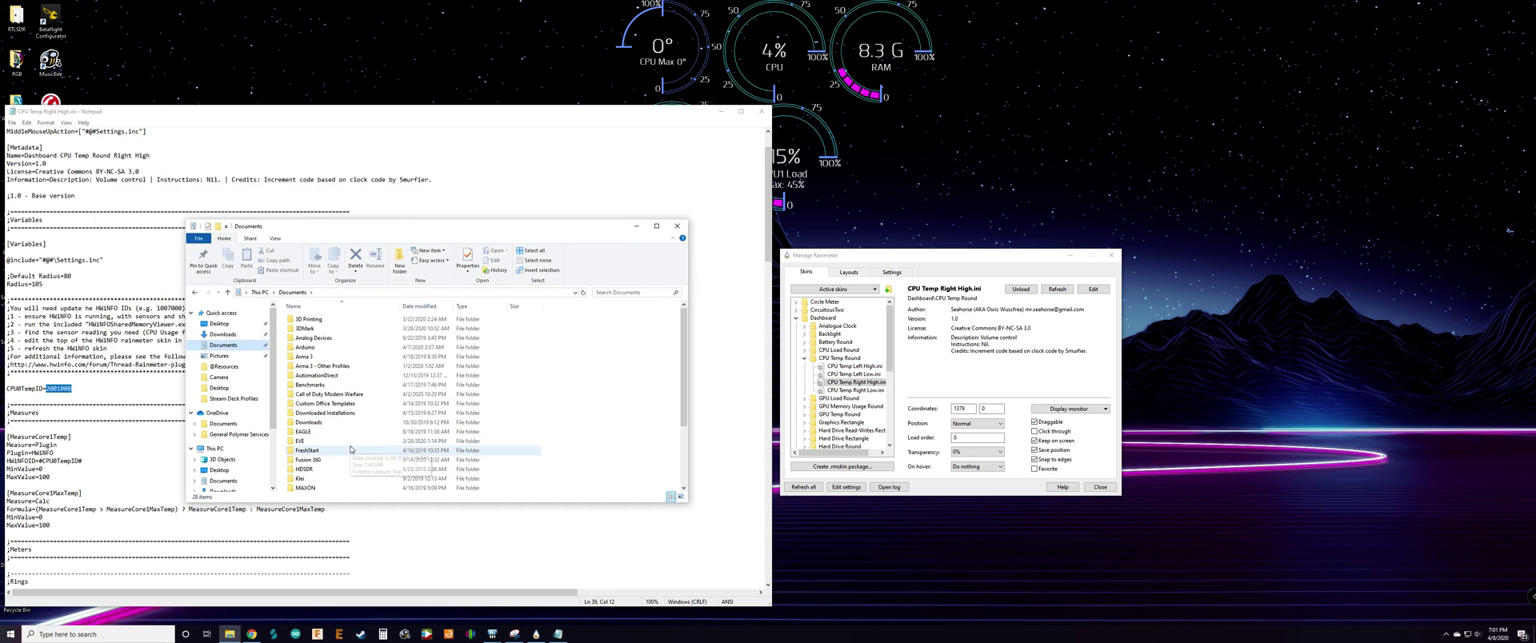
scroll(348, 440, down, 1)
scroll(348, 440, down, 3)
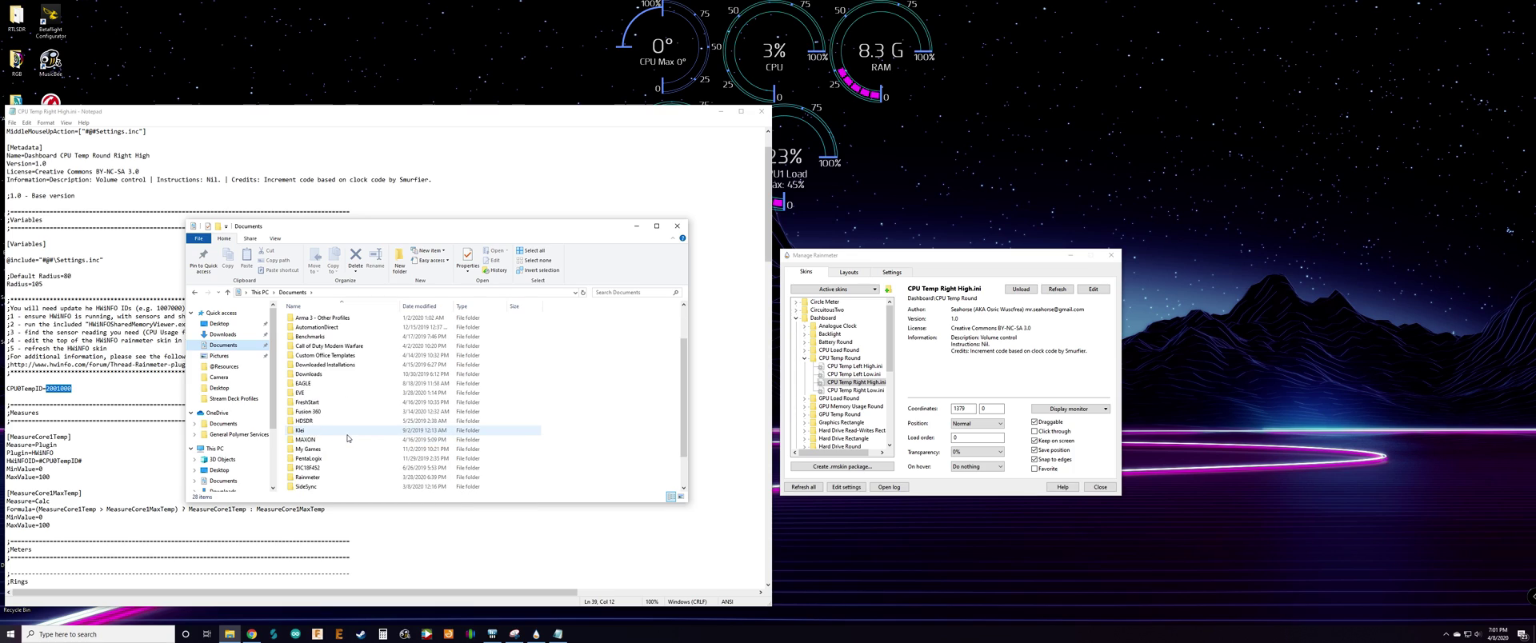
click(318, 440)
double_click(318, 440)
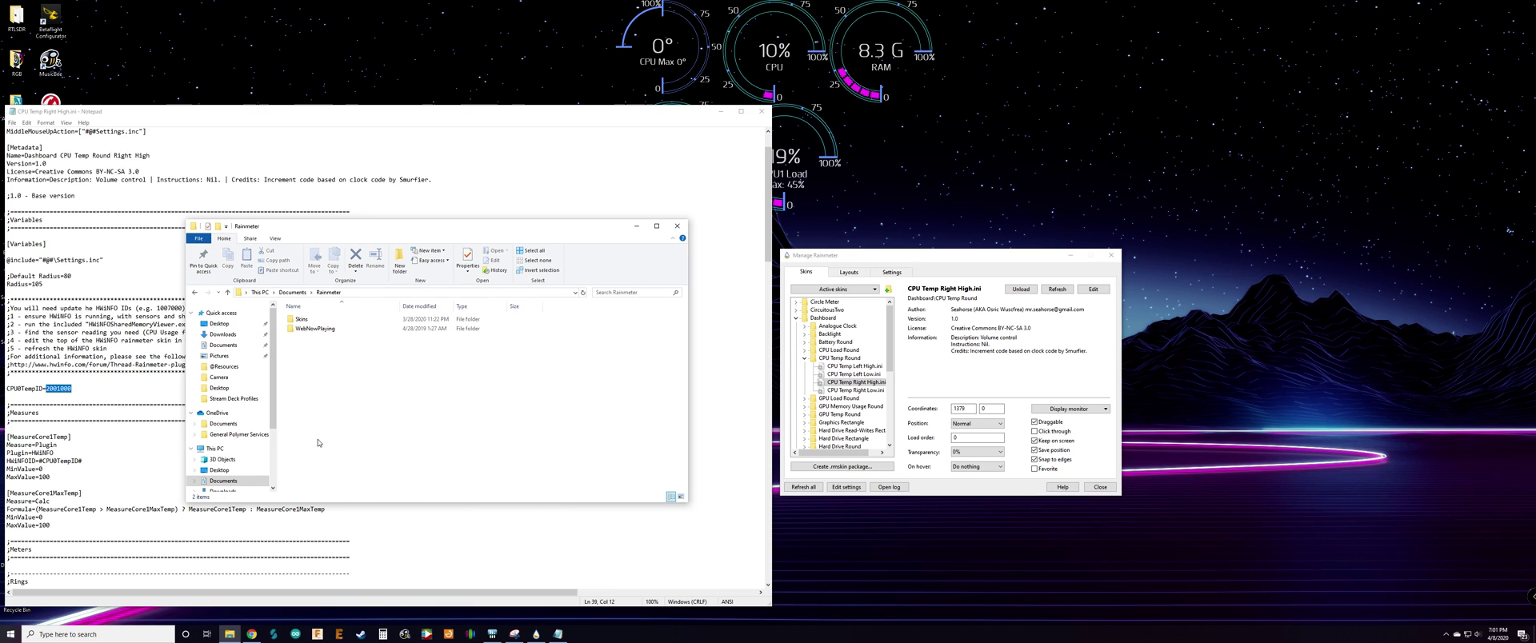
double_click(312, 320)
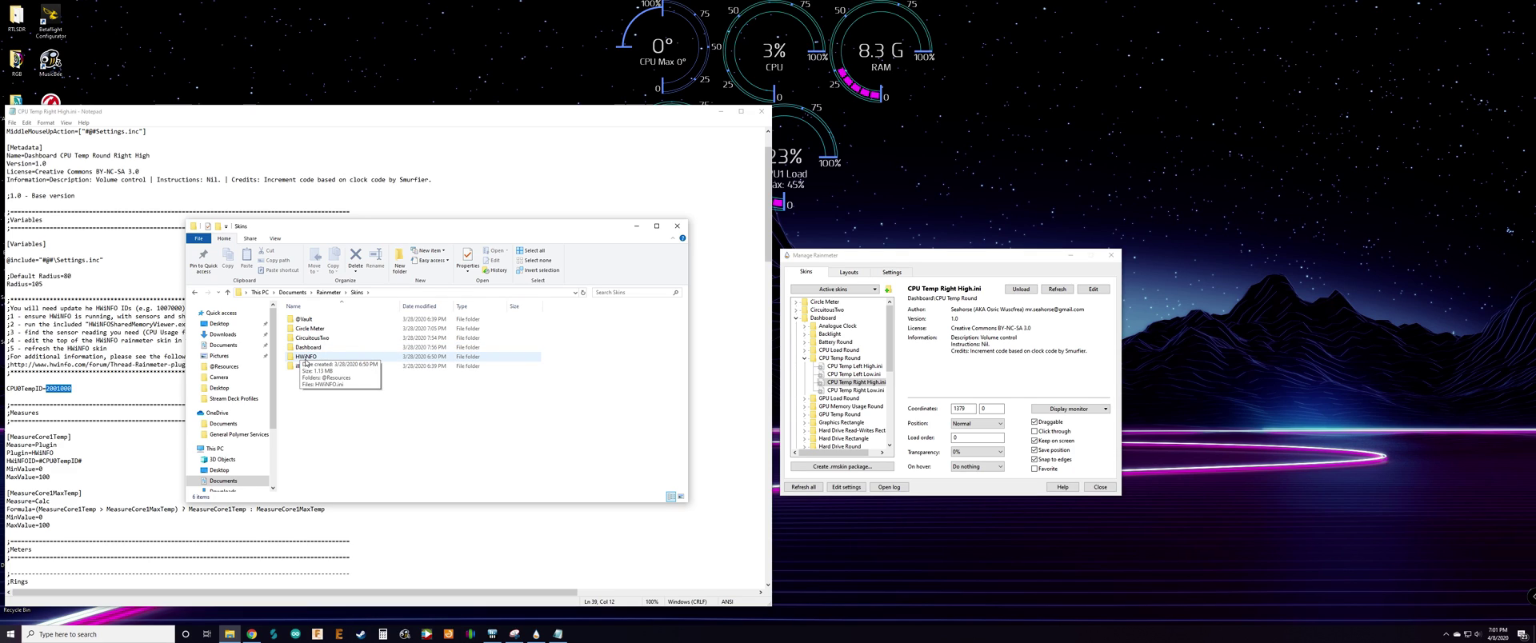
double_click(300, 357)
double_click(324, 323)
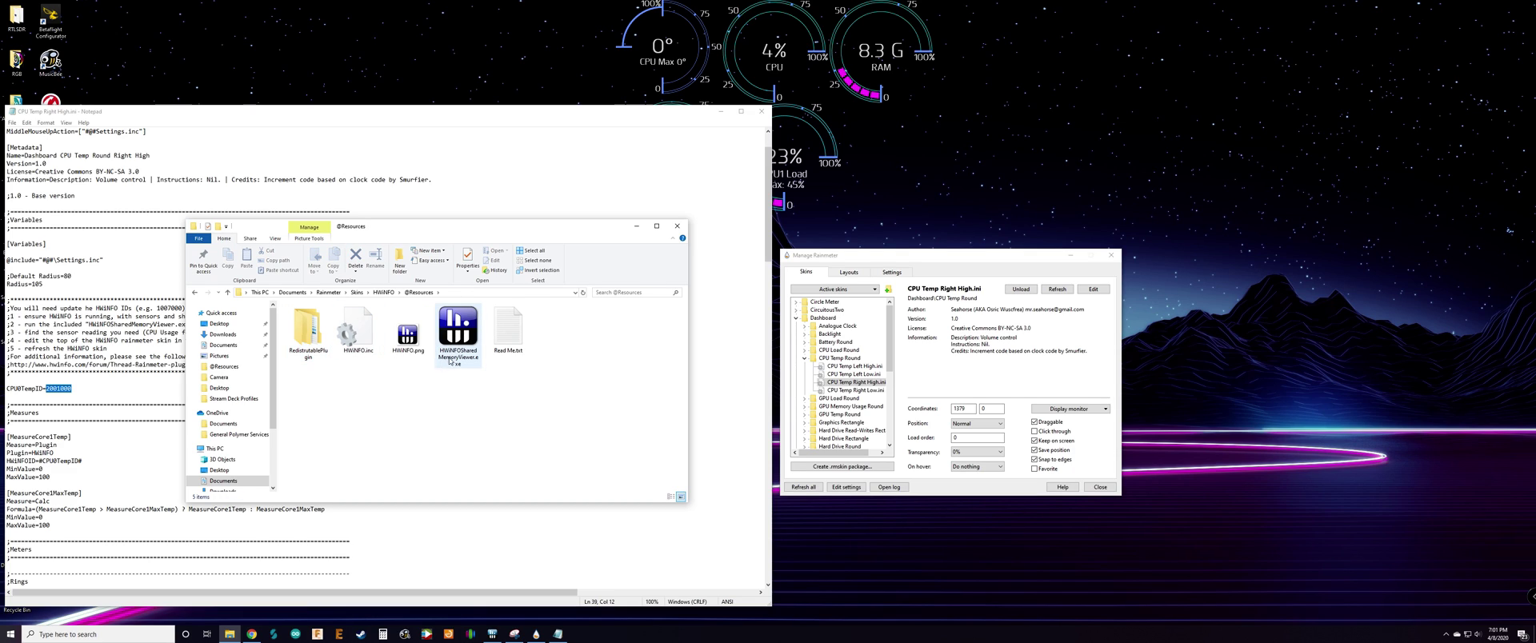
click(459, 348)
double_click(460, 345)
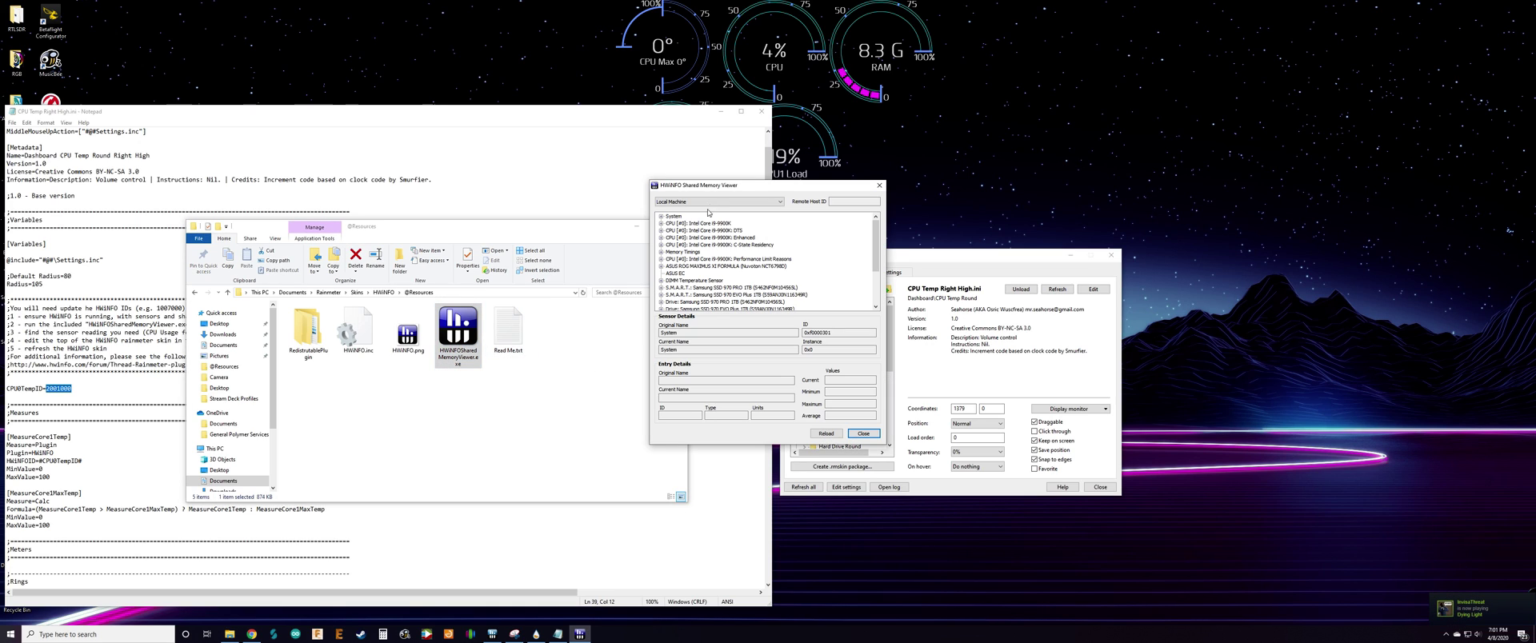
drag(738, 182, 392, 40)
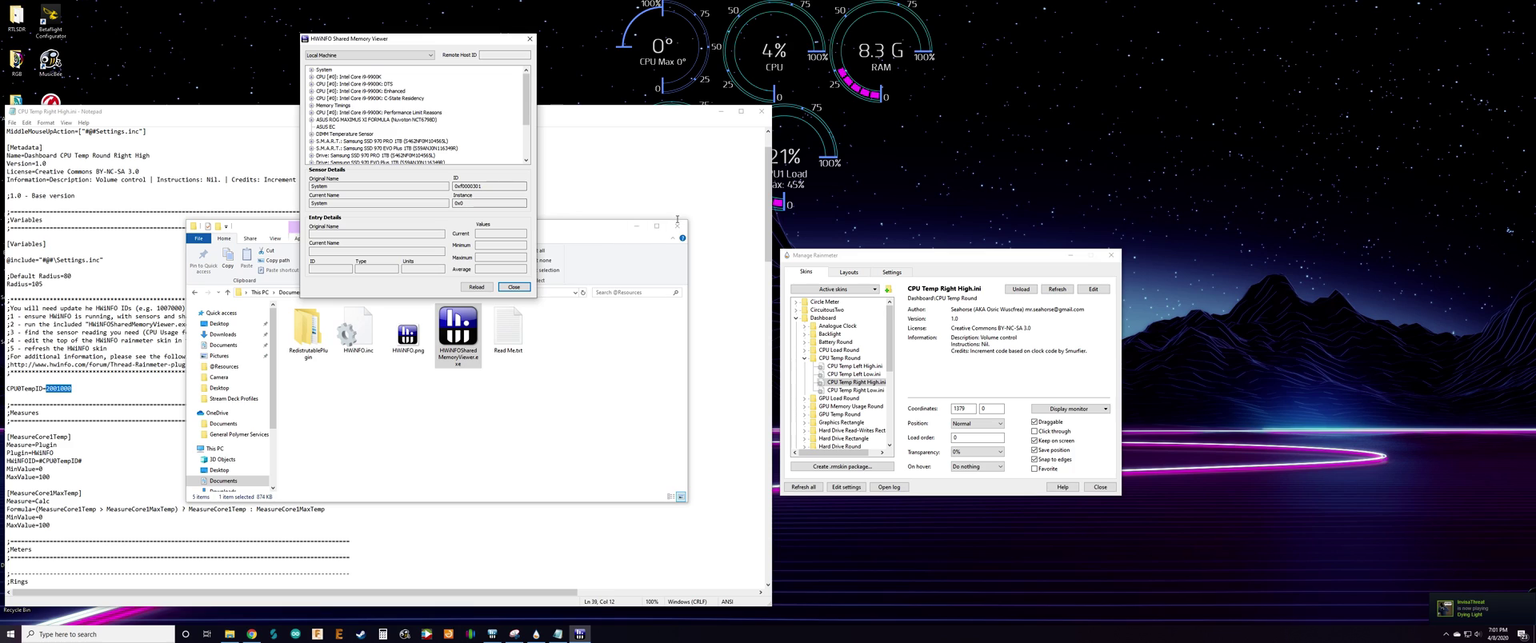
click(280, 152)
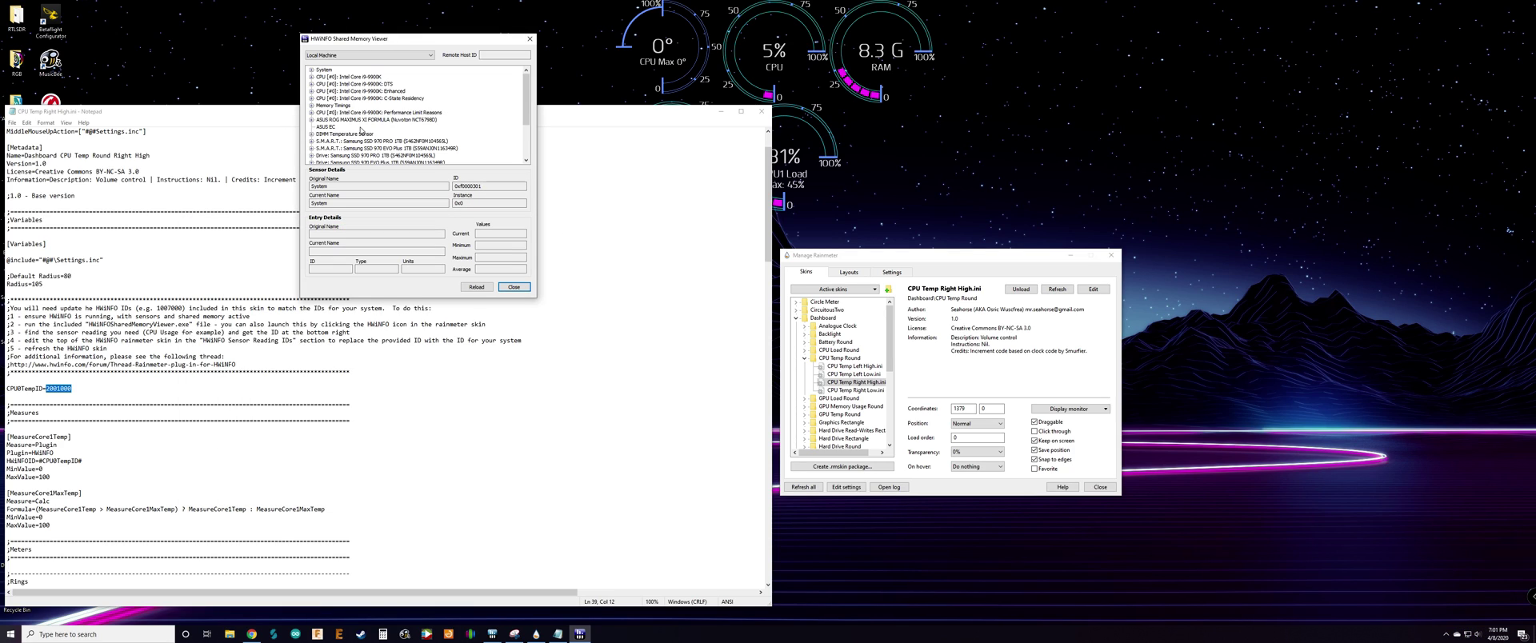
Expand the CPU DTS sensor group in the viewer and inspect the entries of the individual cores
scroll(464, 158, down, 3)
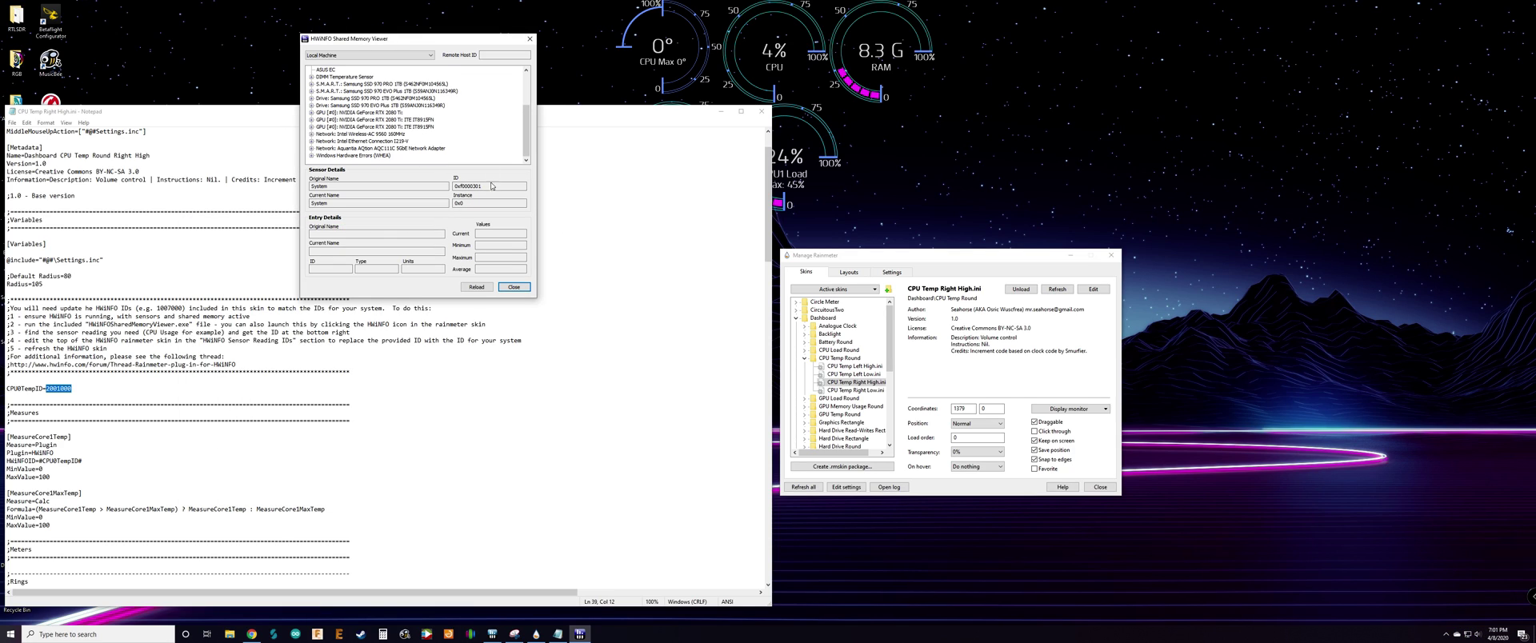
key(Tab)
scroll(379, 103, up, 3)
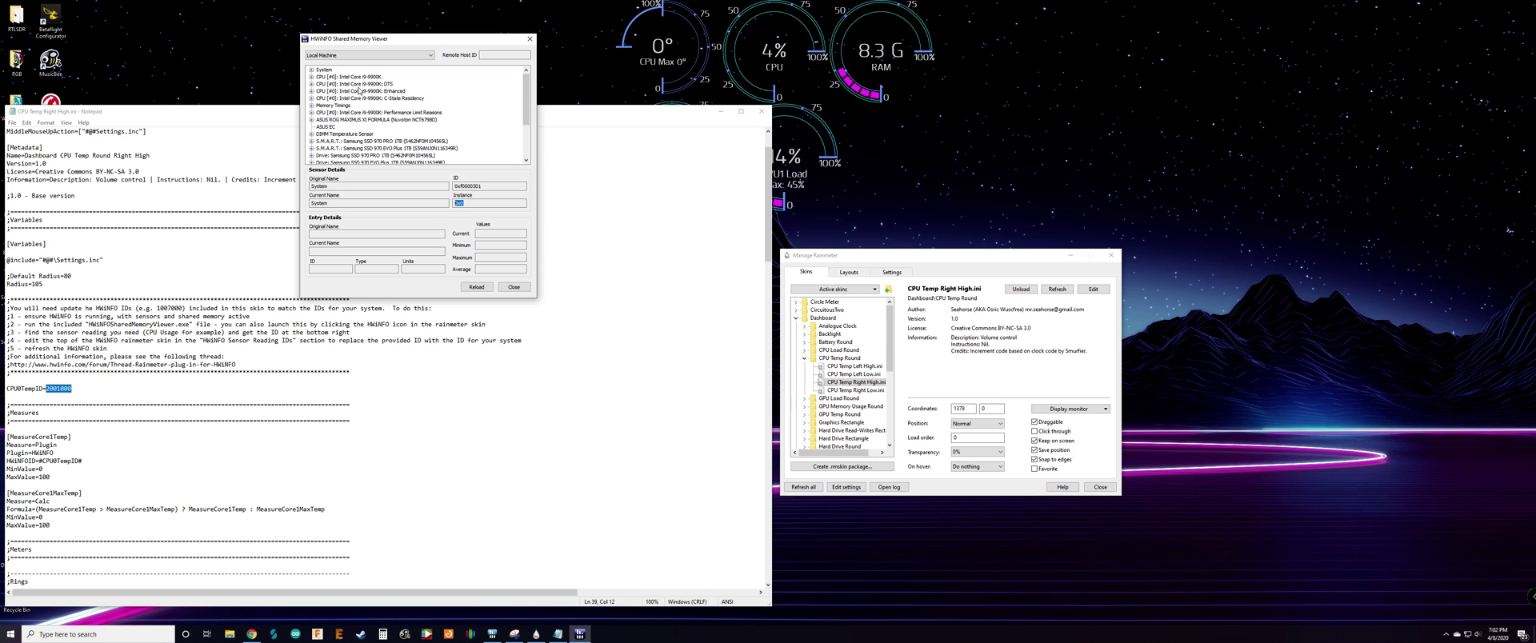
click(312, 86)
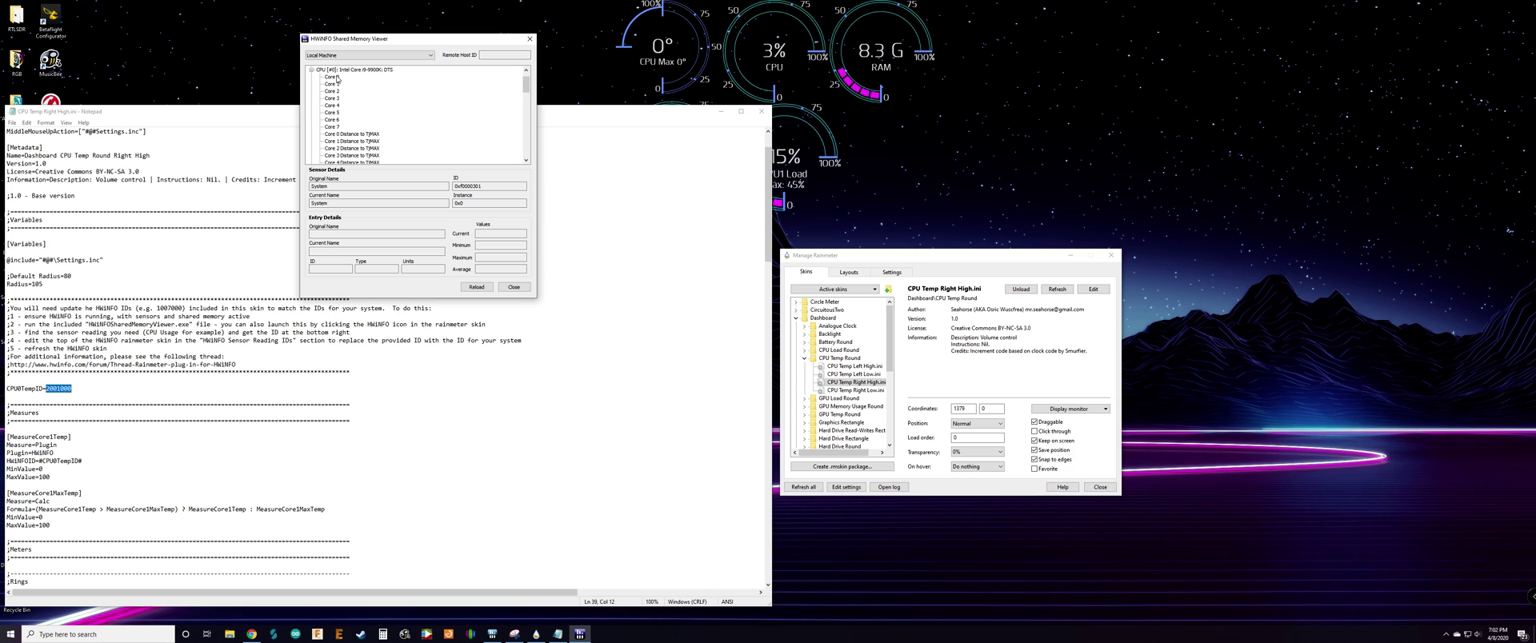
click(332, 77)
click(332, 84)
click(332, 92)
click(333, 106)
key(Up)
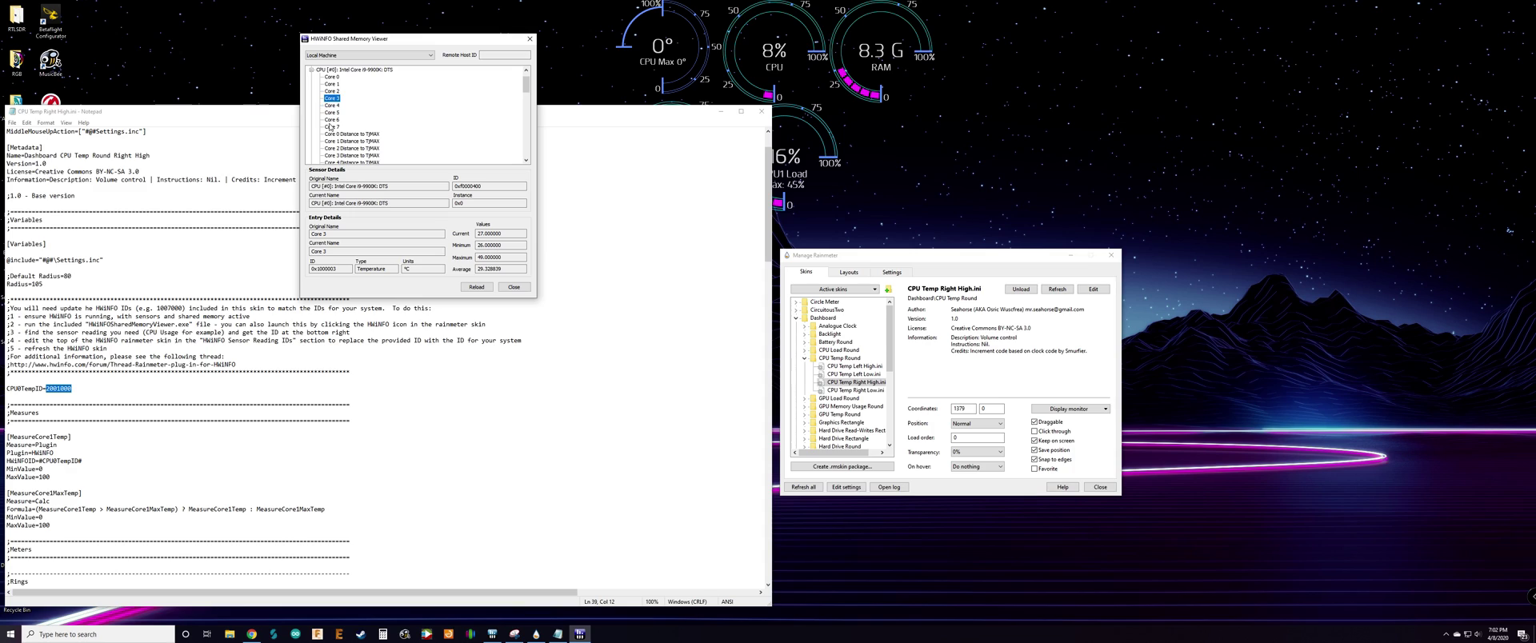
Select the CPU Package entry and highlight its sensor ID, instance and entry ID
scroll(330, 126, down, 3)
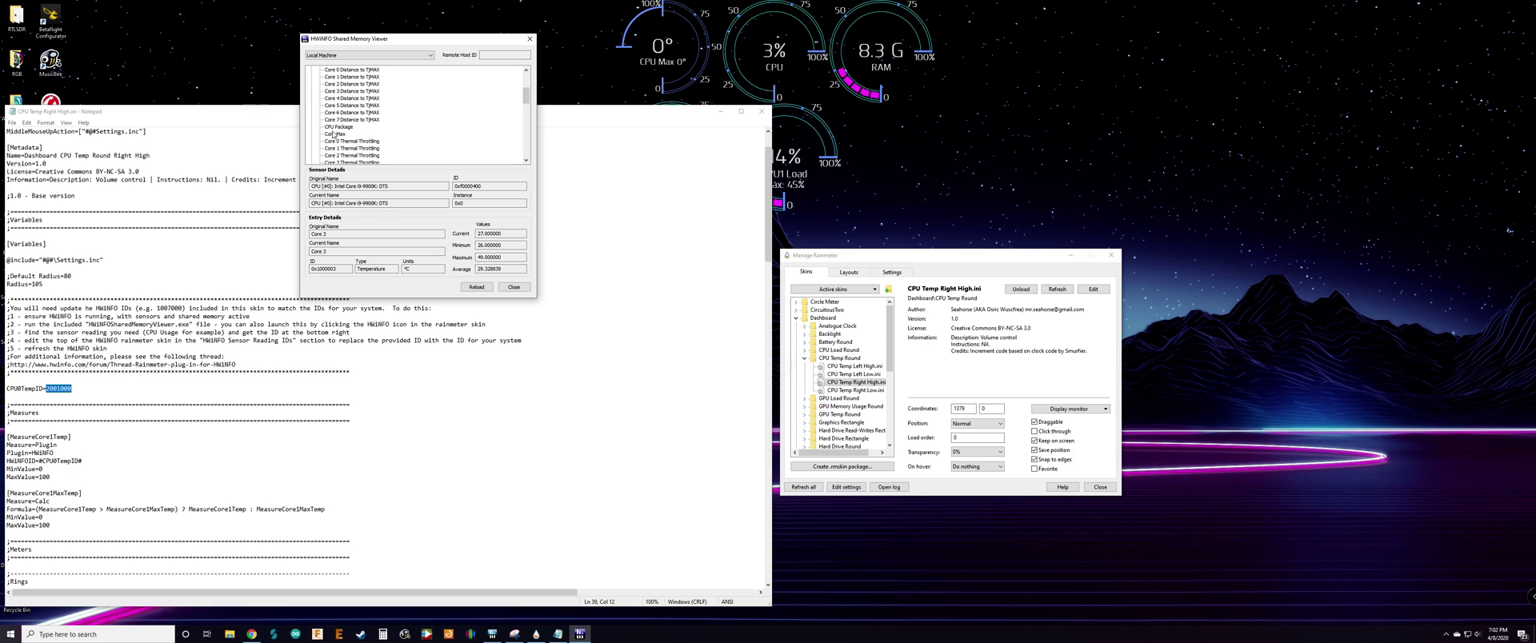
click(339, 127)
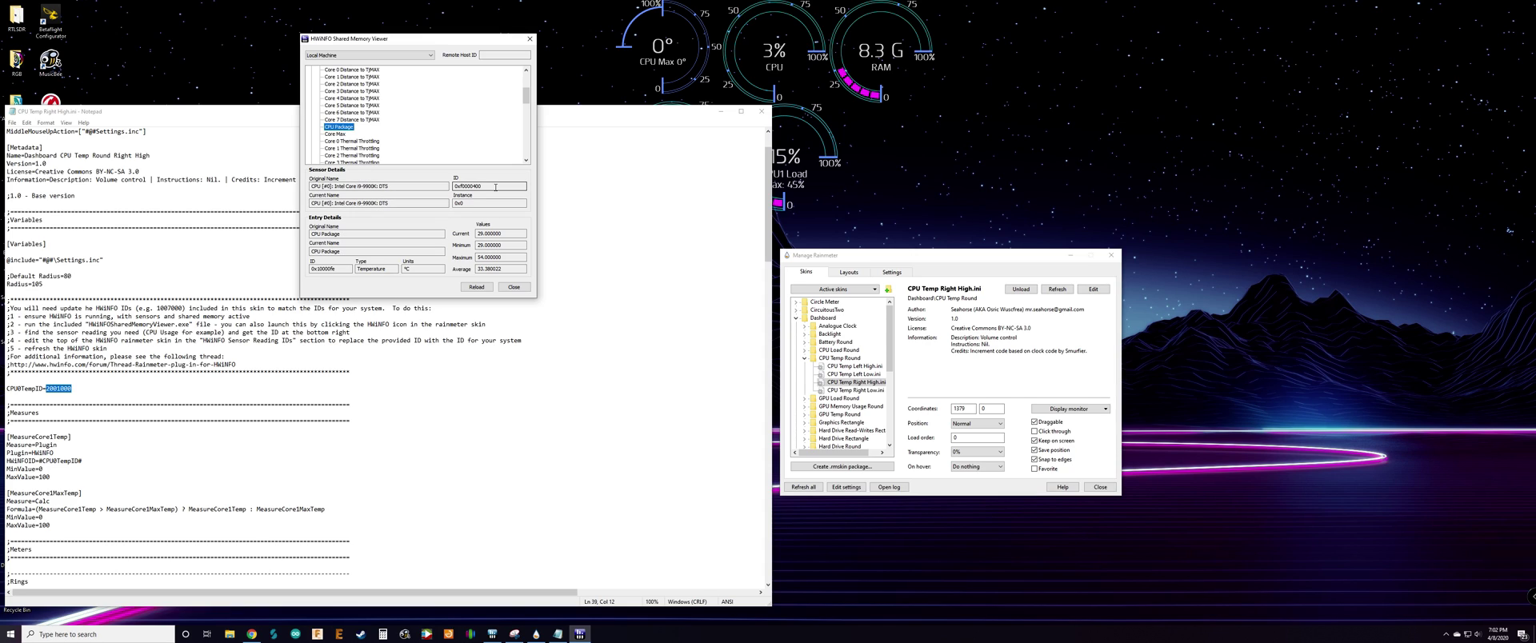
drag(495, 186, 418, 182)
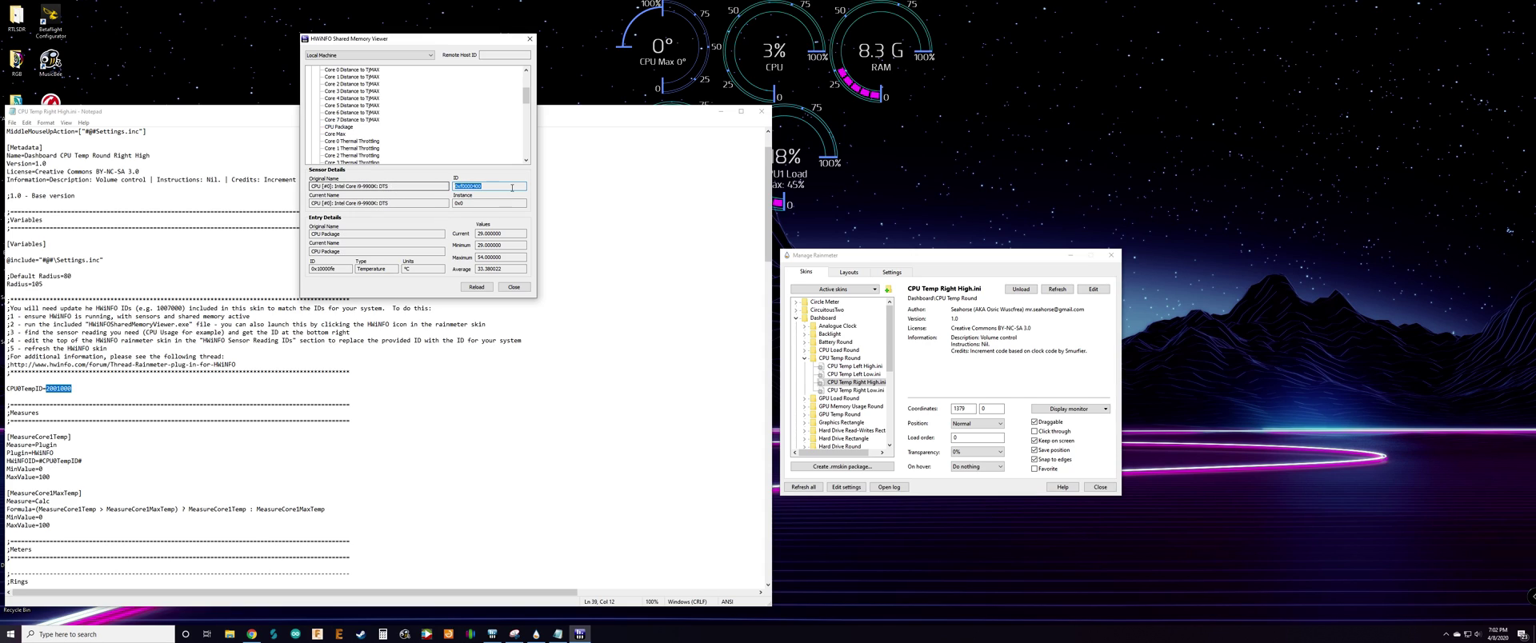
drag(477, 202, 441, 212)
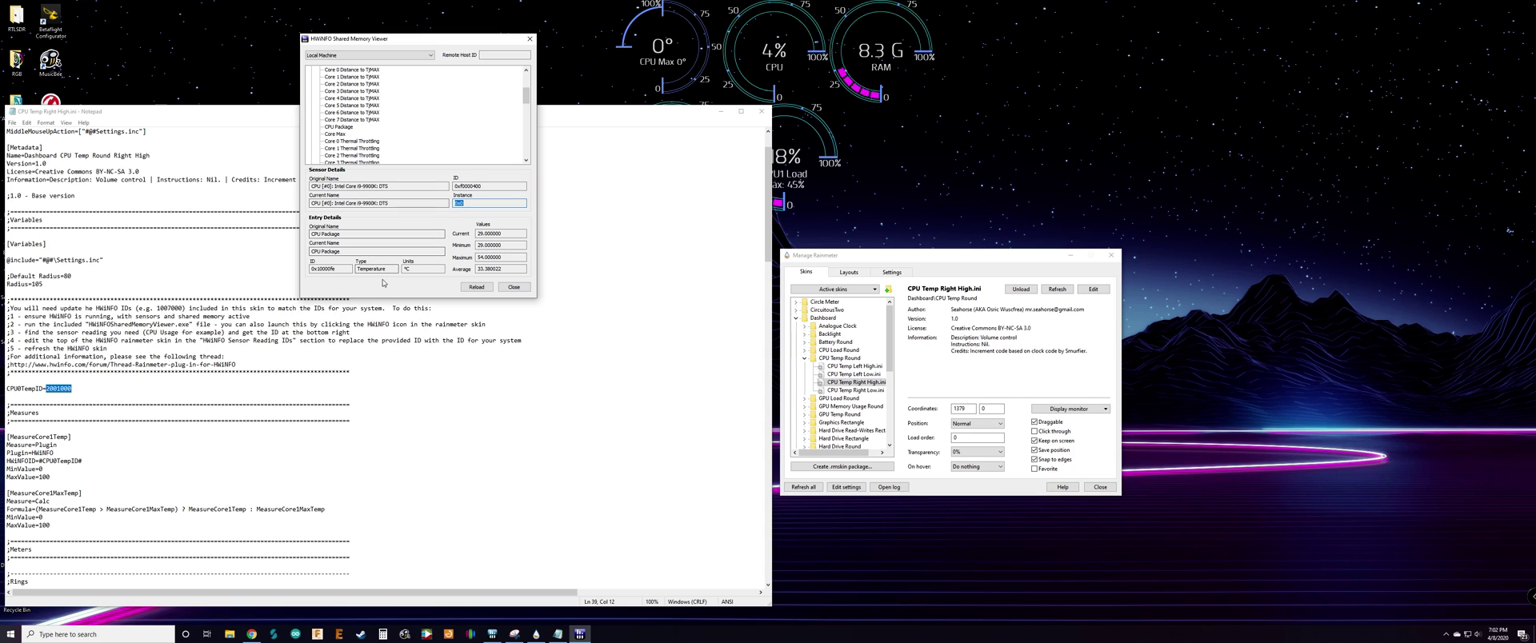
drag(349, 269, 311, 269)
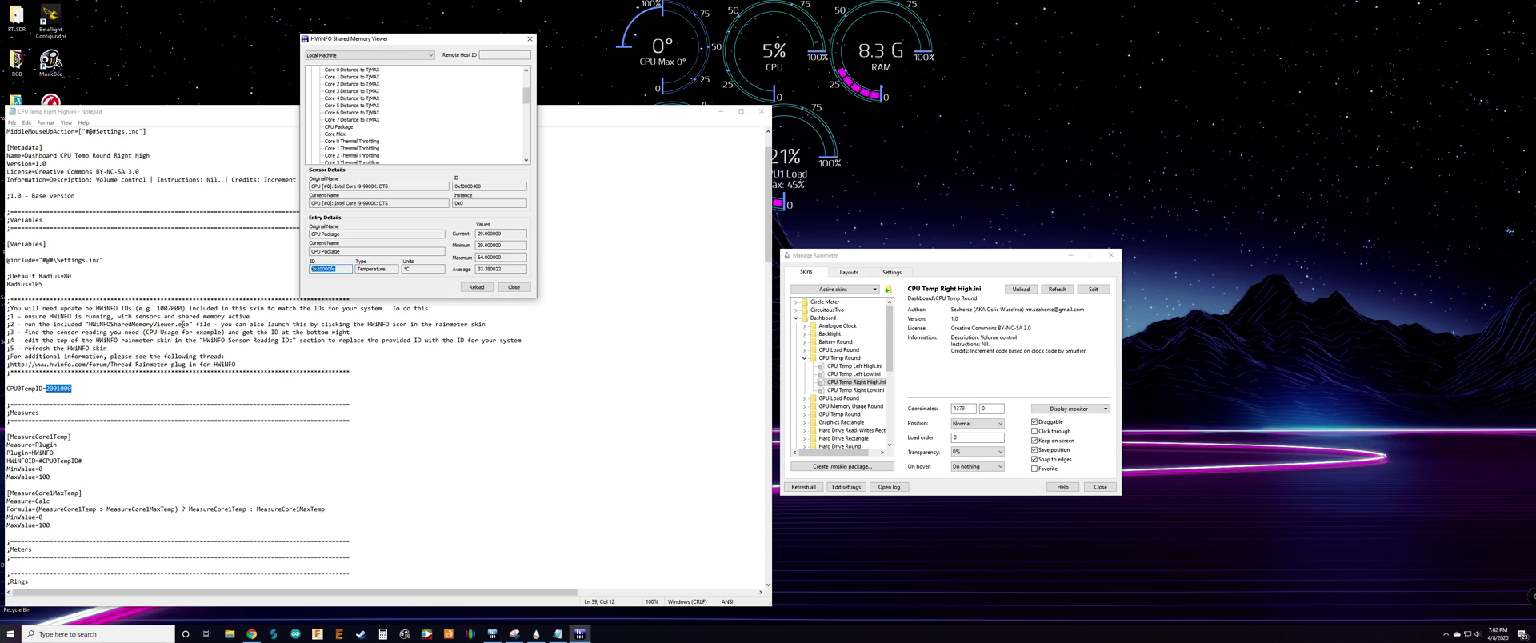
Highlight the CPU0TempID line and the MeasureCore1Temp settings in CPU Temp Right High.ini
click(100, 386)
drag(72, 388, 4, 389)
drag(50, 477, 5, 444)
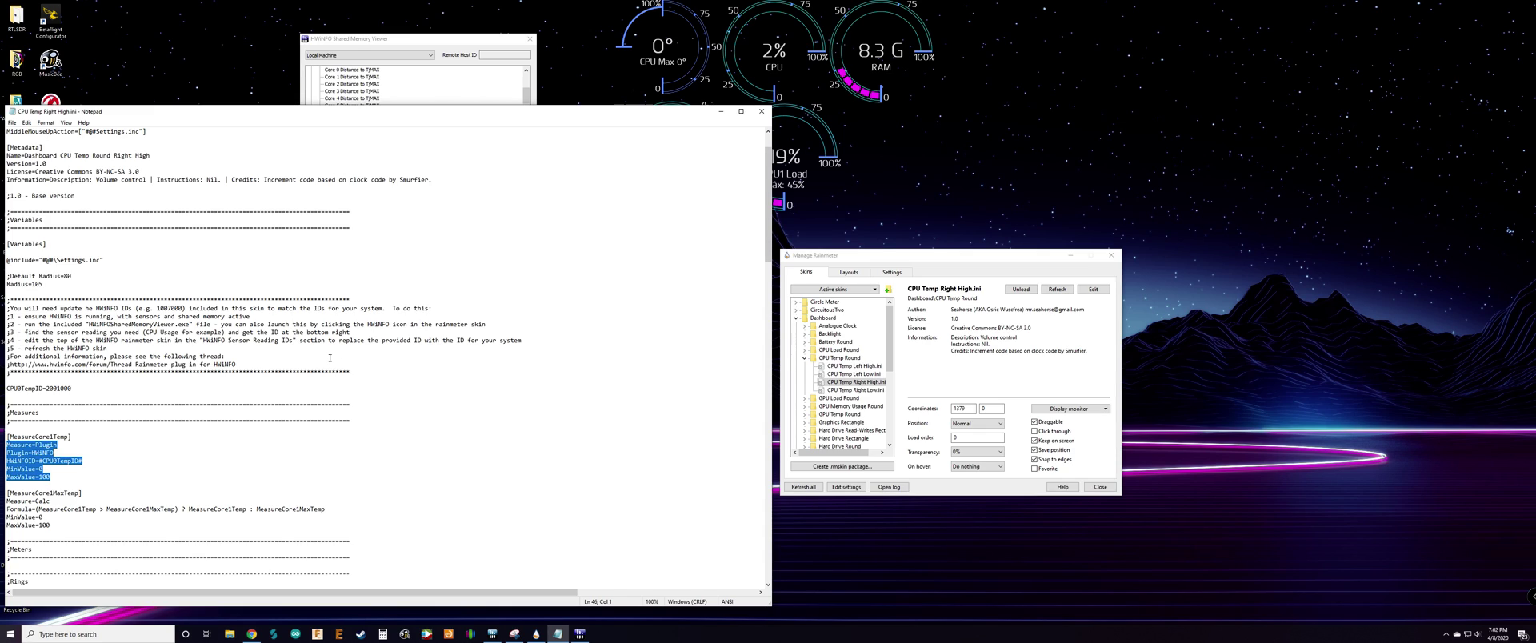
Open CPU Temp Left High.ini for editing and place it beside the Right High file for comparison
click(842, 367)
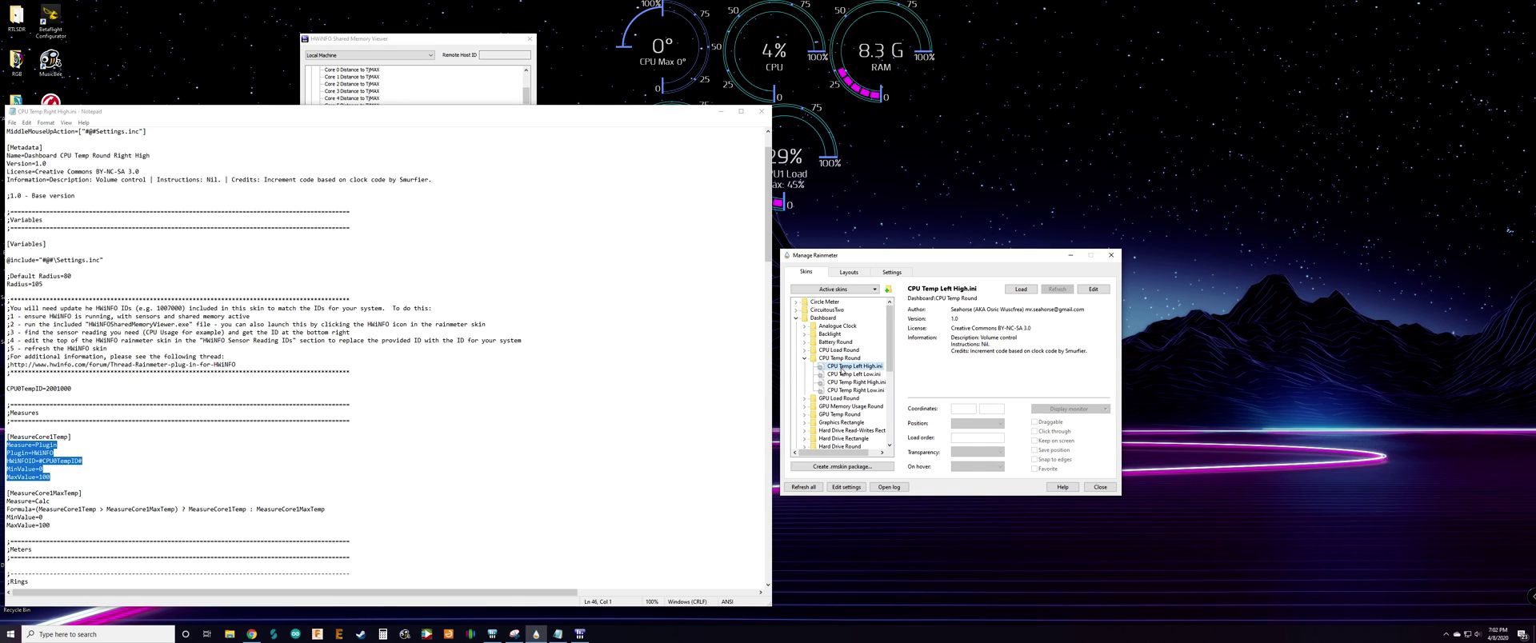
right_click(849, 369)
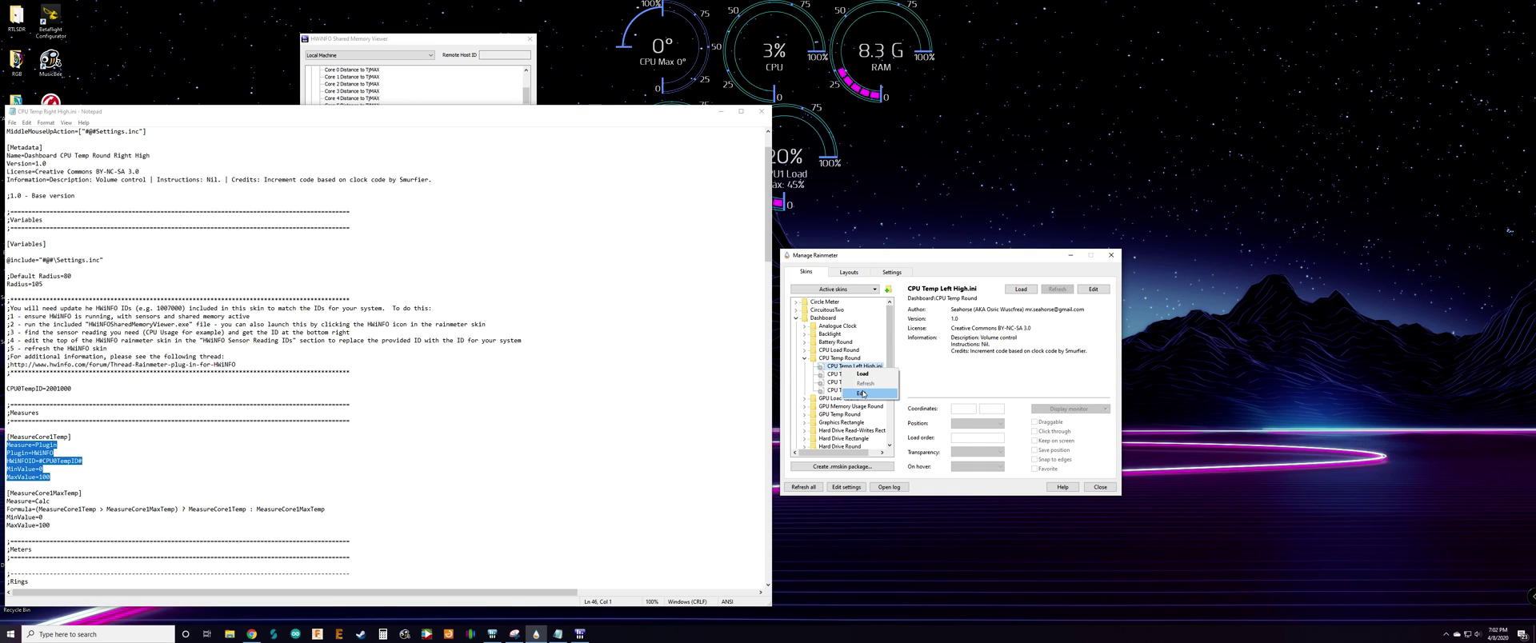
click(863, 392)
drag(901, 152, 1142, 117)
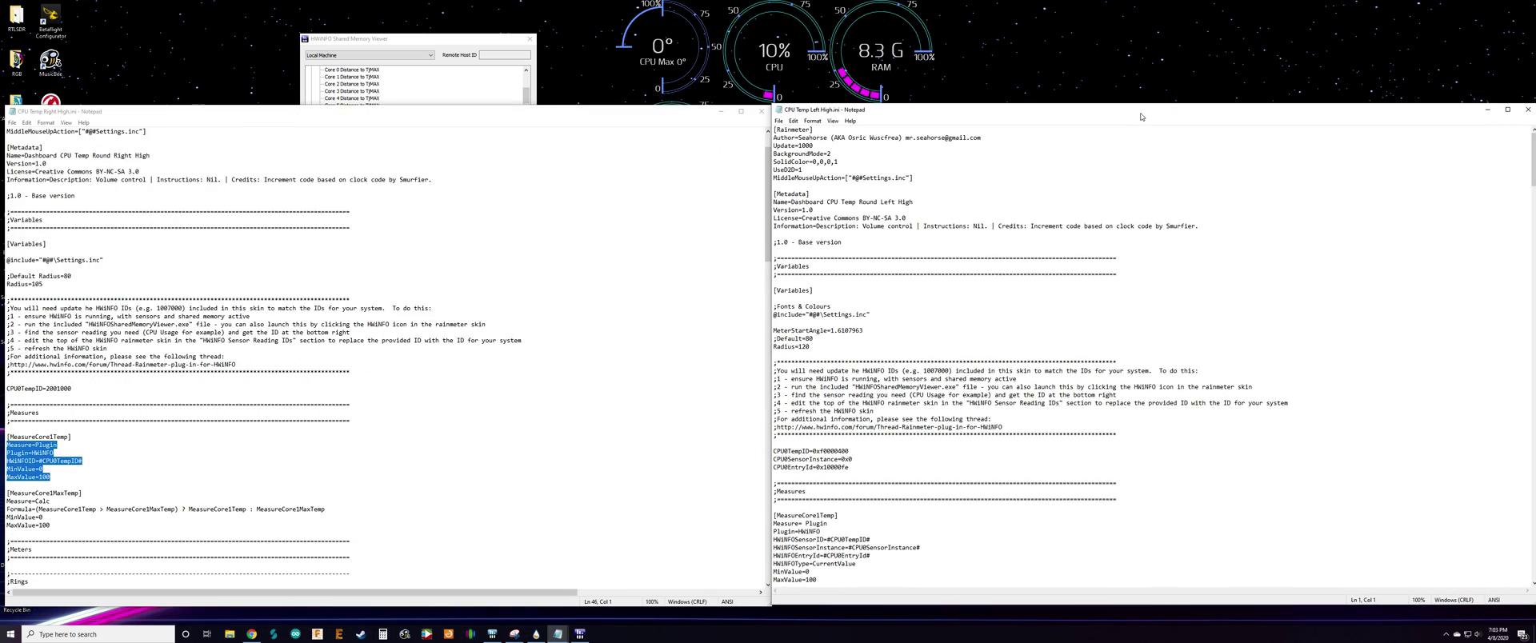
Examine the CPU0 sensor variables and the MeasureCore1Temp section in CPU Temp Left High.ini
scroll(868, 368, down, 1)
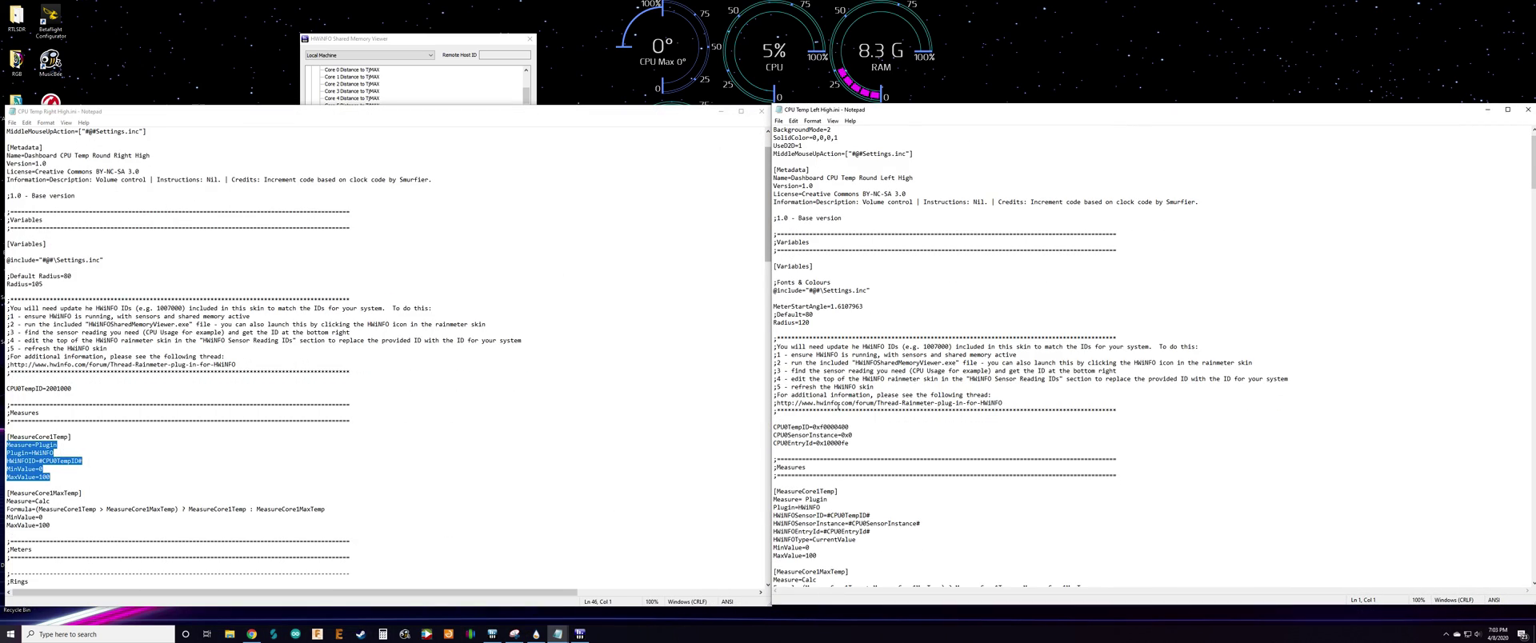
scroll(838, 405, down, 1)
drag(853, 419, 773, 403)
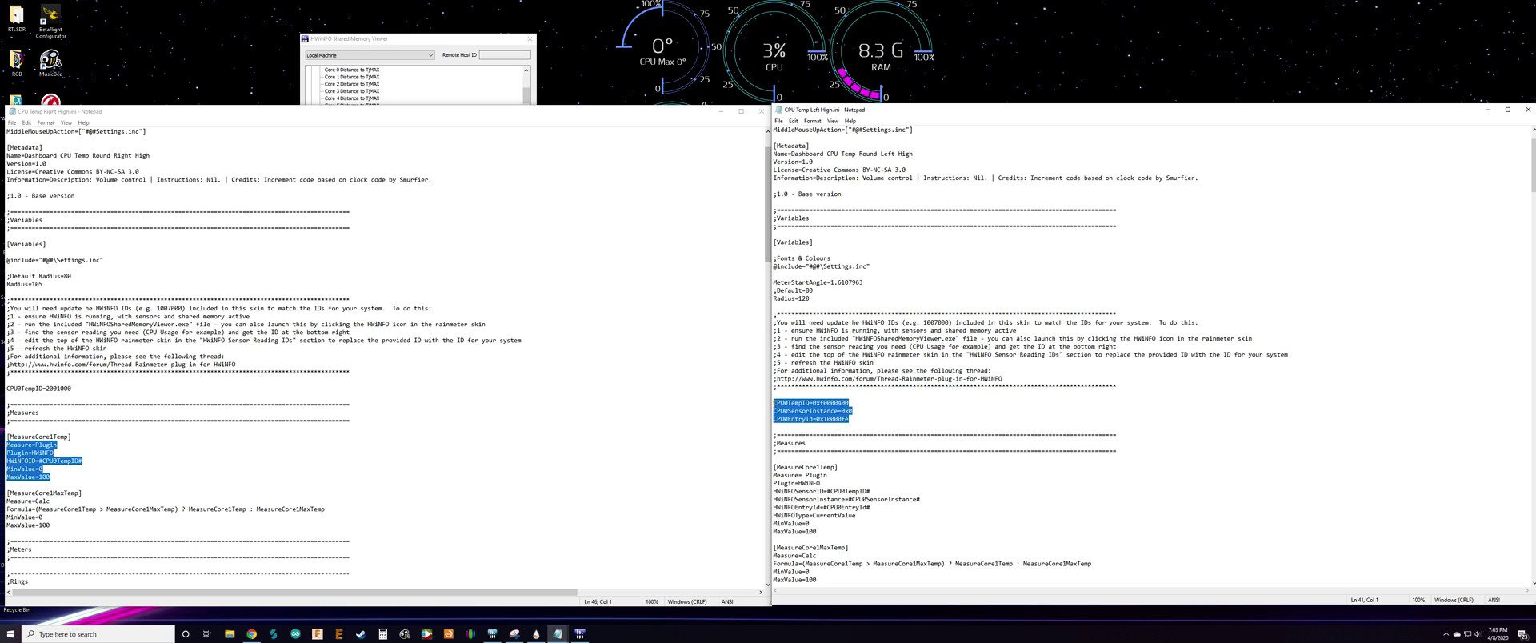
drag(826, 535, 773, 403)
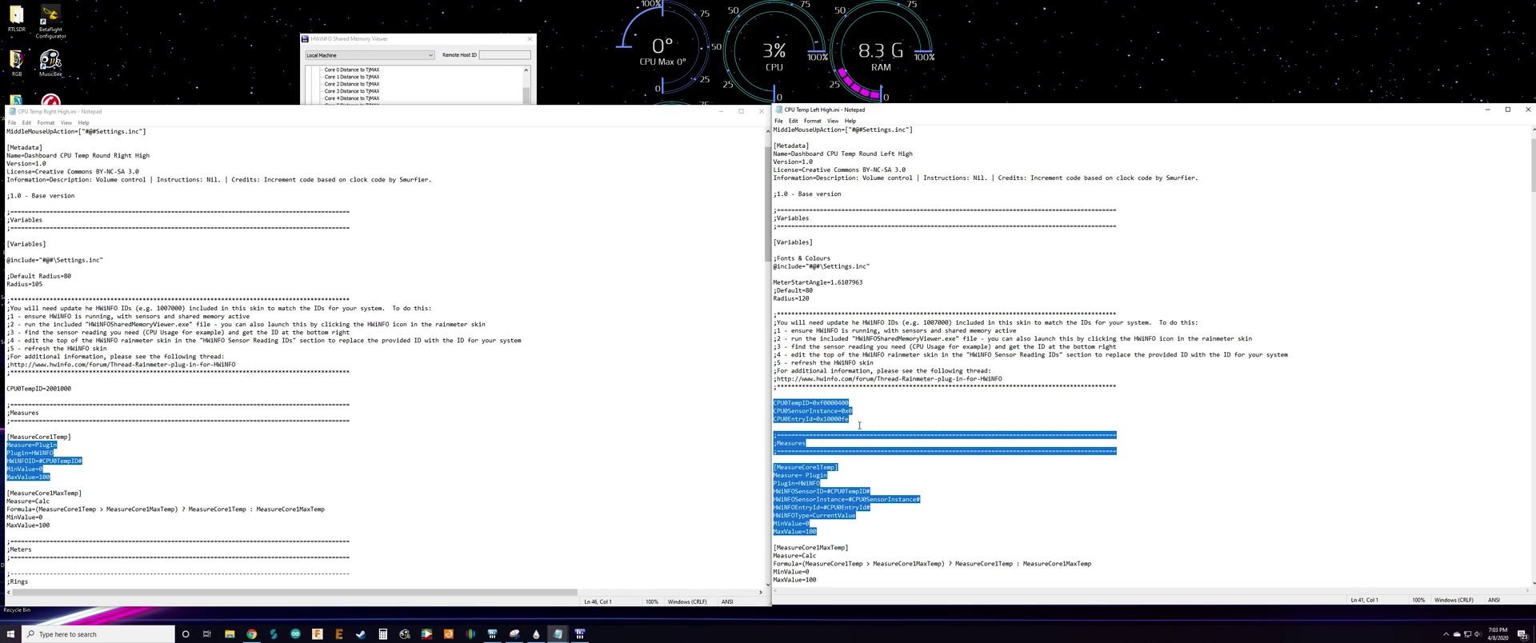
click(863, 425)
Replace the CPU0TempID line in the Right High file with the Left High file's CPU0TempID, CPU0SensorInstance and CPU0EntryId lines
drag(853, 419, 773, 403)
right_click(790, 410)
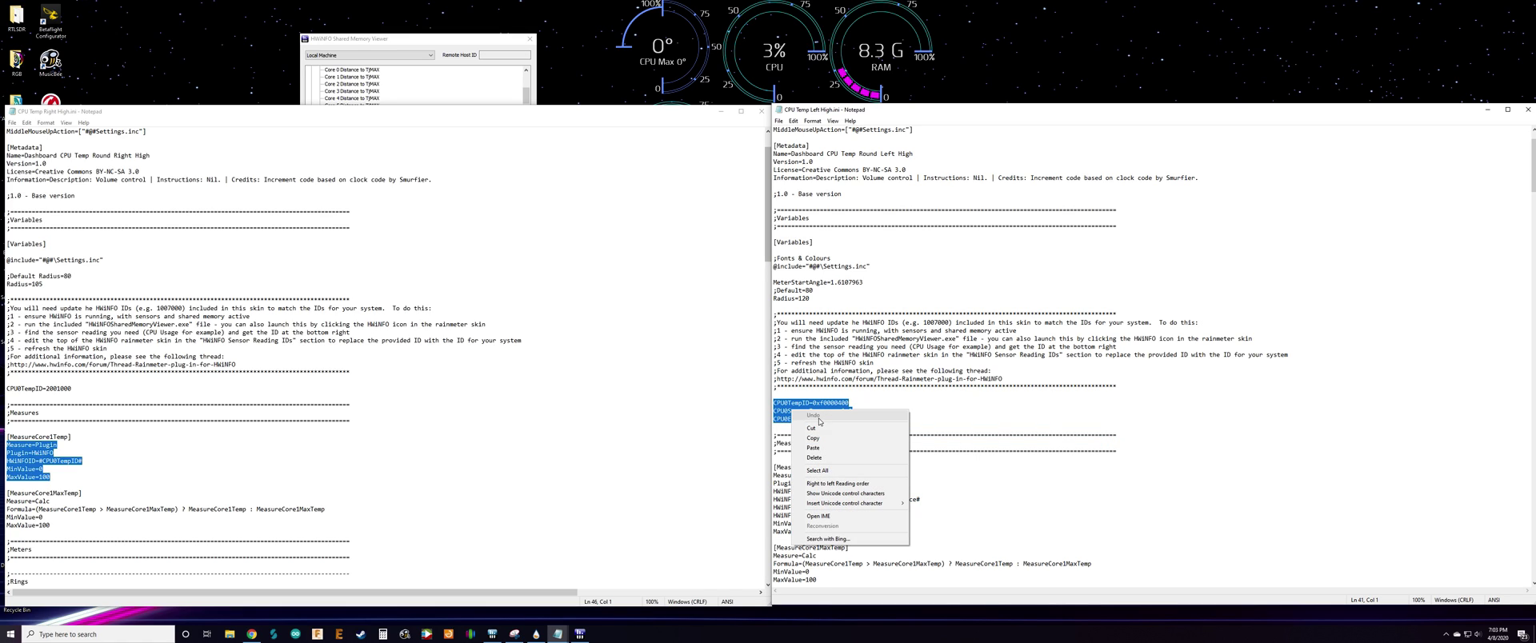
click(809, 433)
click(77, 490)
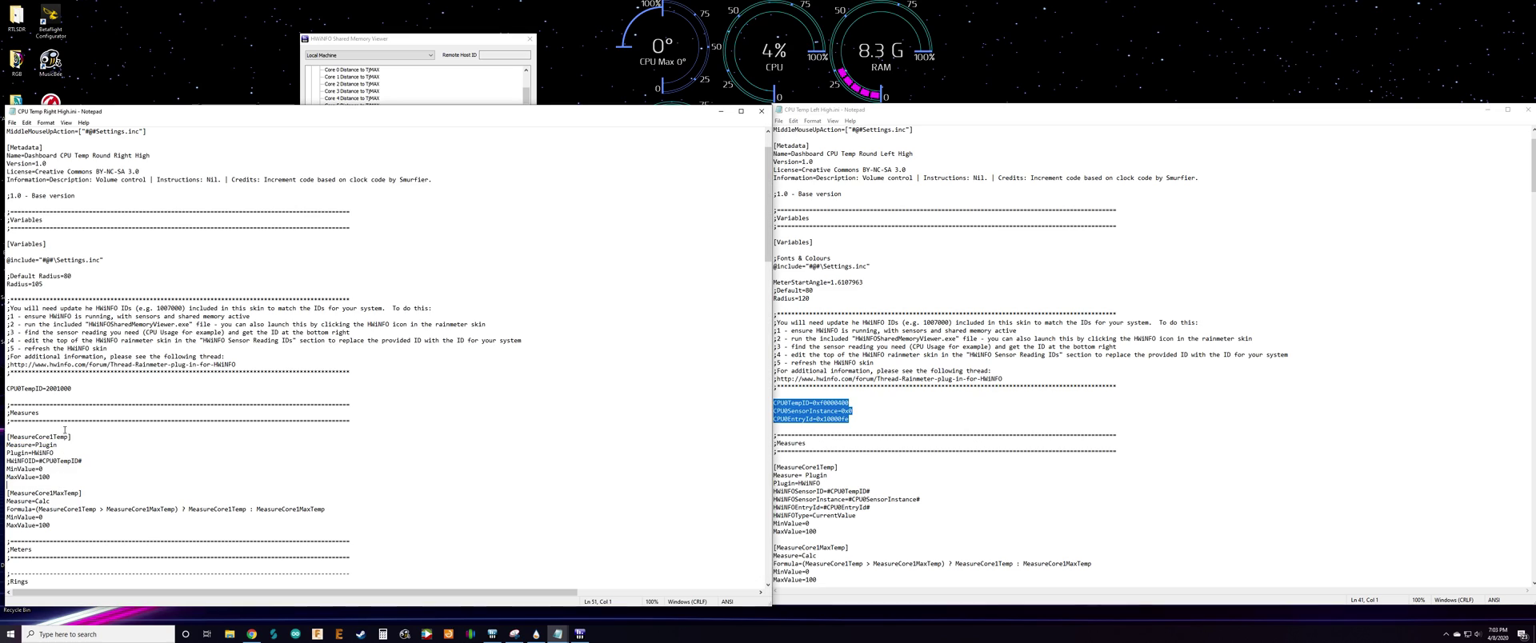
drag(73, 389, 10, 389)
key(ctrl+v)
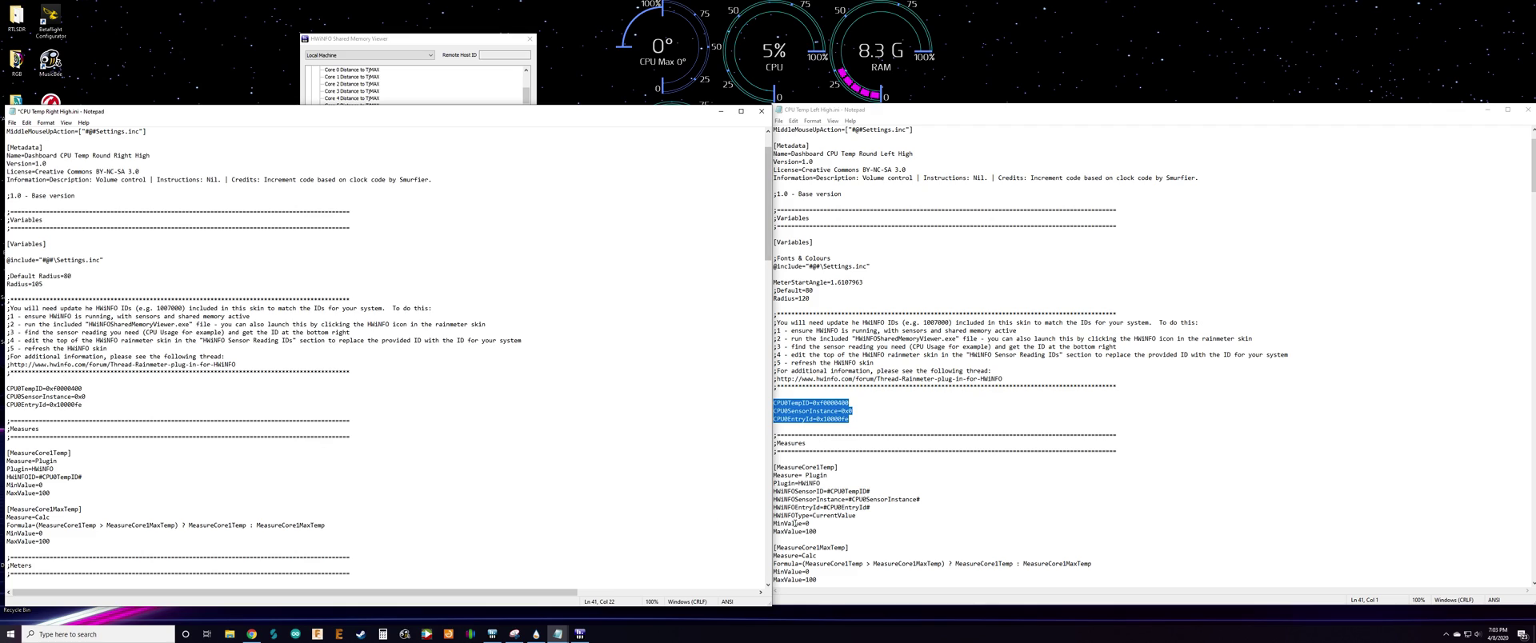
Replace the MeasureCore1Temp settings in the Right High file with those copied from the Left High file, from Measure through MaxValue=100
drag(816, 531, 775, 477)
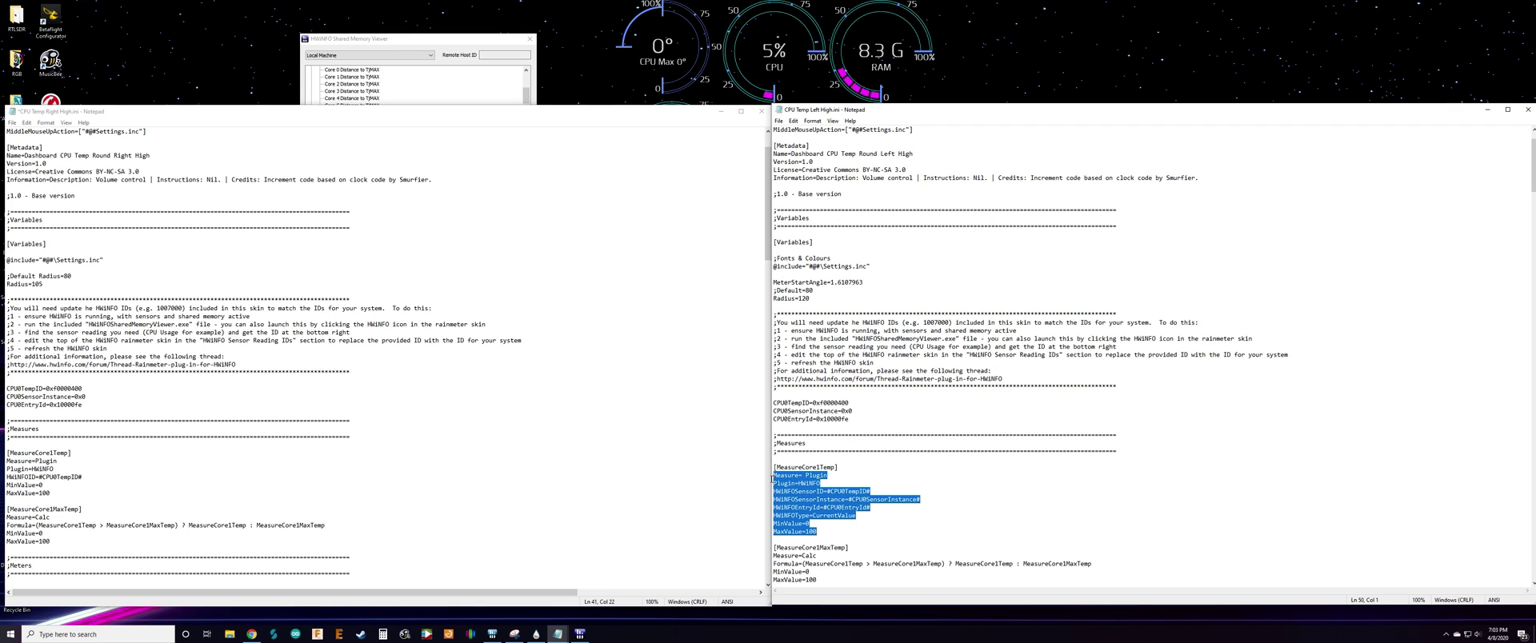
right_click(796, 492)
click(817, 384)
click(49, 496)
drag(49, 495, 6, 462)
key(ctrl+v)
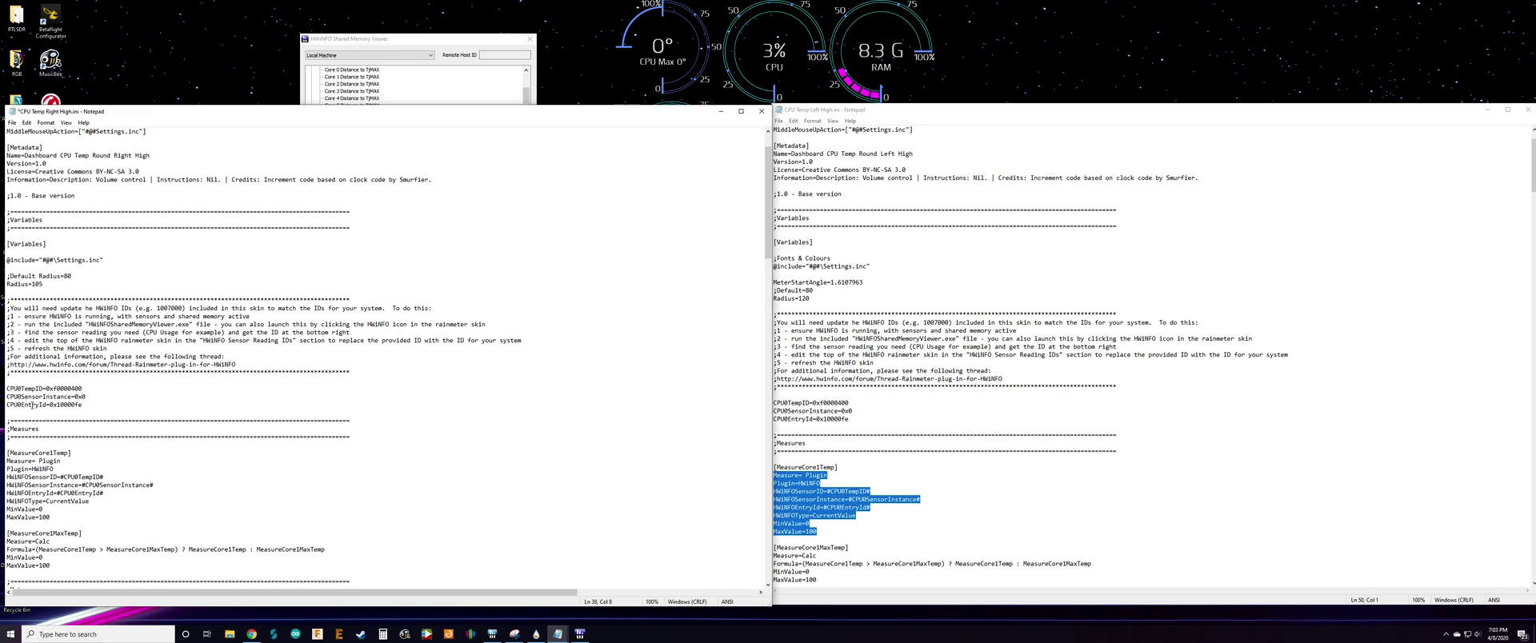
Look up the Core 0, Core 1 and CPU Package temperature entries in the HWiNFO Shared Memory Viewer
click(455, 40)
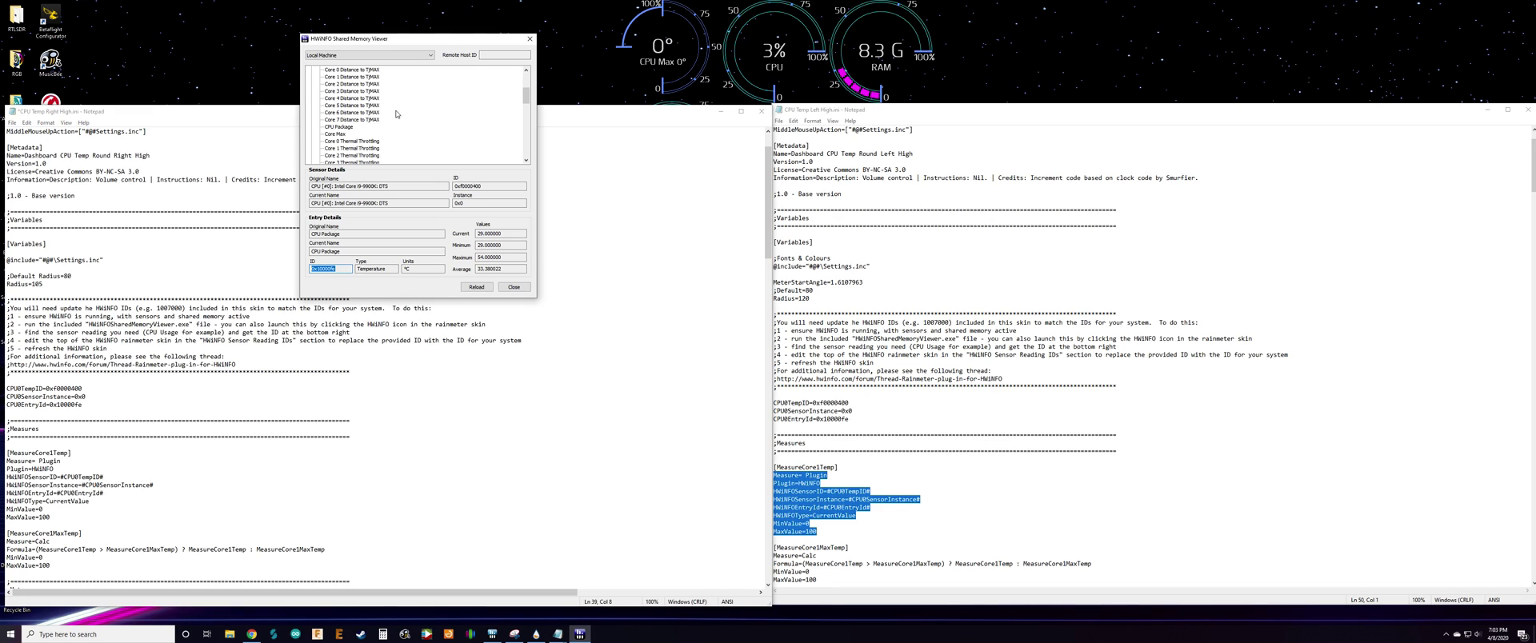
scroll(376, 136, up, 4)
click(331, 92)
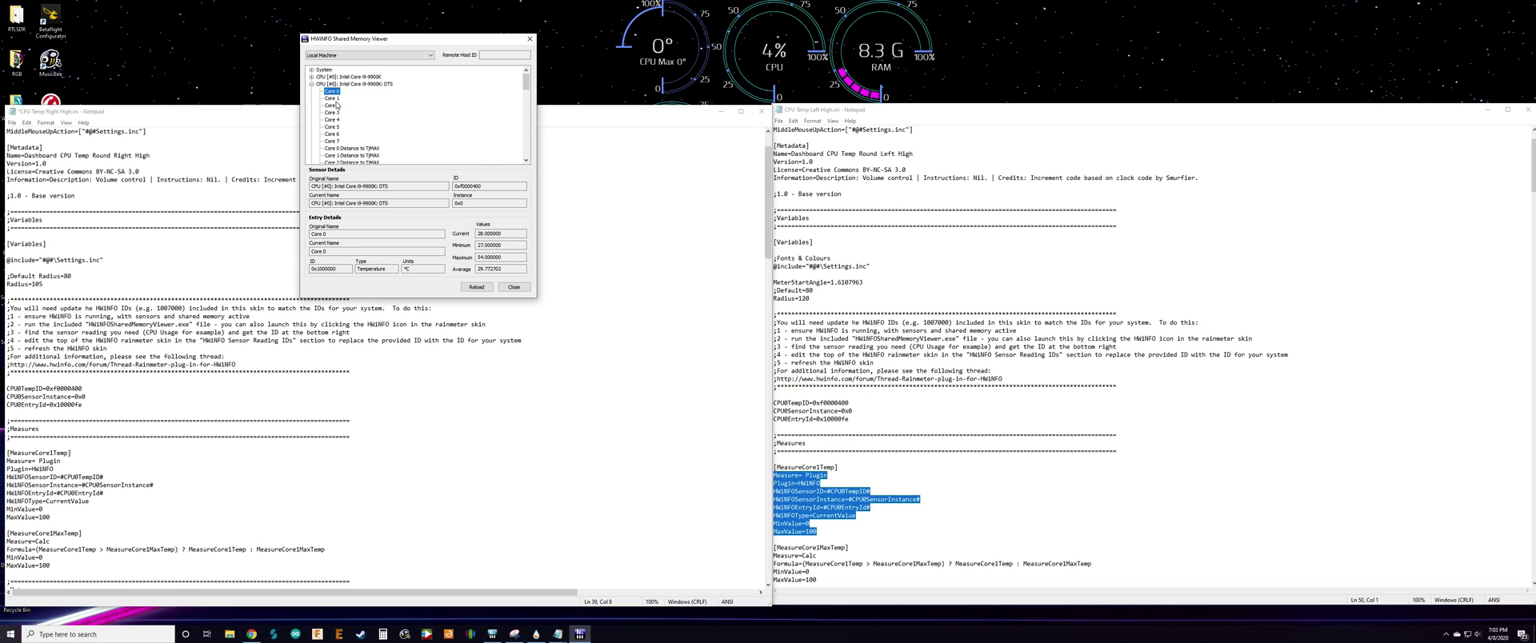
click(332, 98)
scroll(336, 136, down, 2)
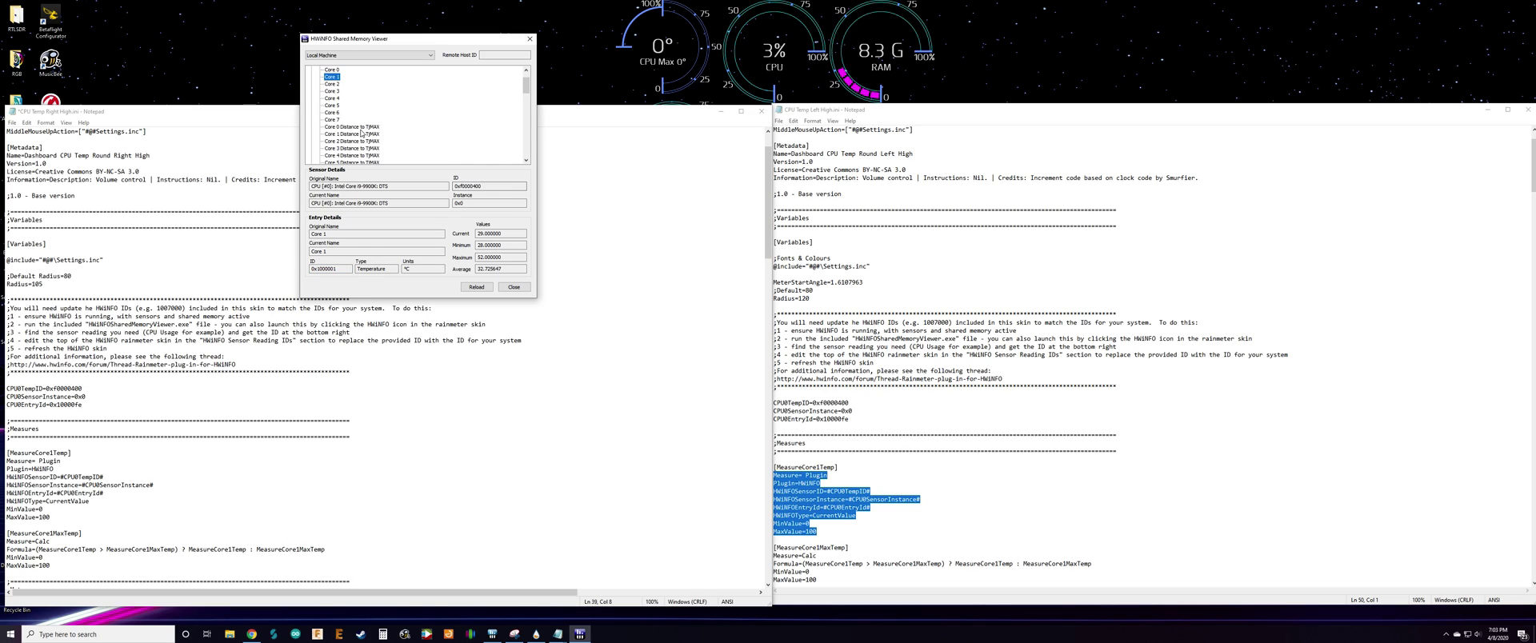
scroll(336, 140, down, 1)
click(338, 141)
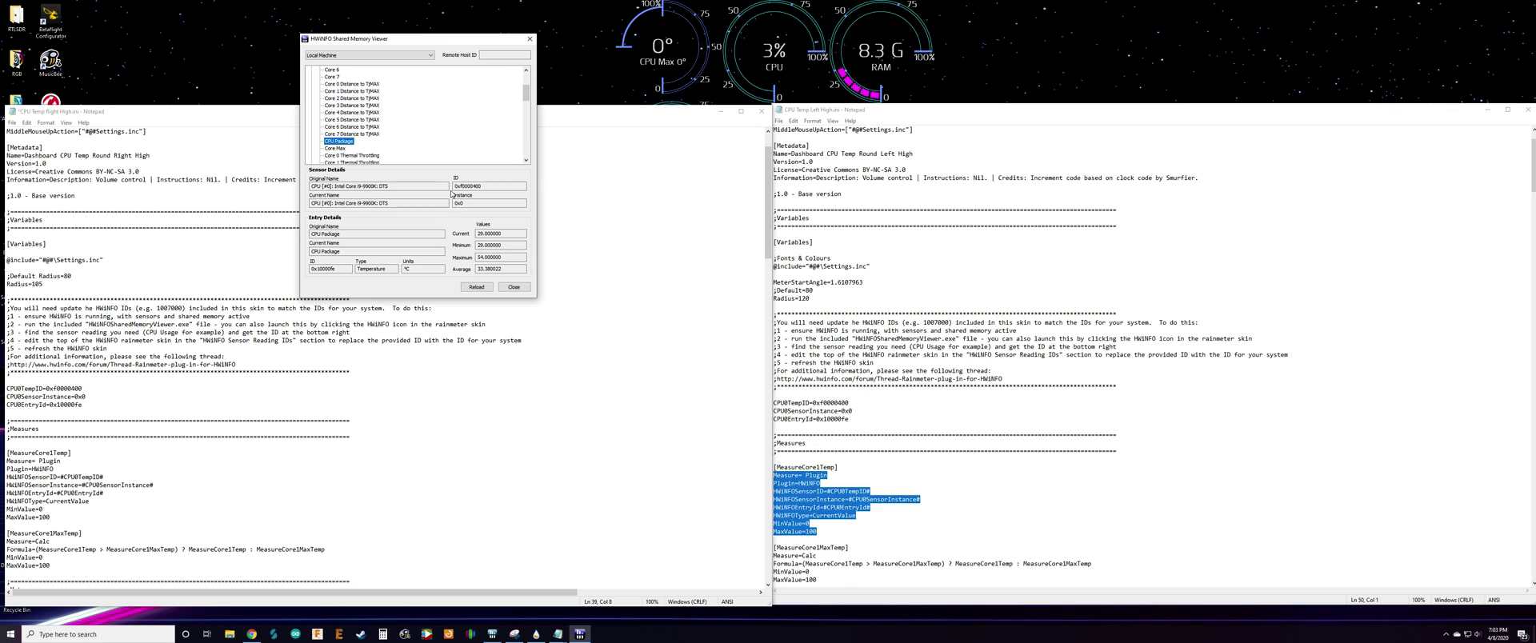
Compare the CPU Package sensor ID, instance and entry ID with the Right High file's CPU0 variables, and close the sensor viewer
drag(524, 186, 404, 186)
drag(83, 388, 50, 389)
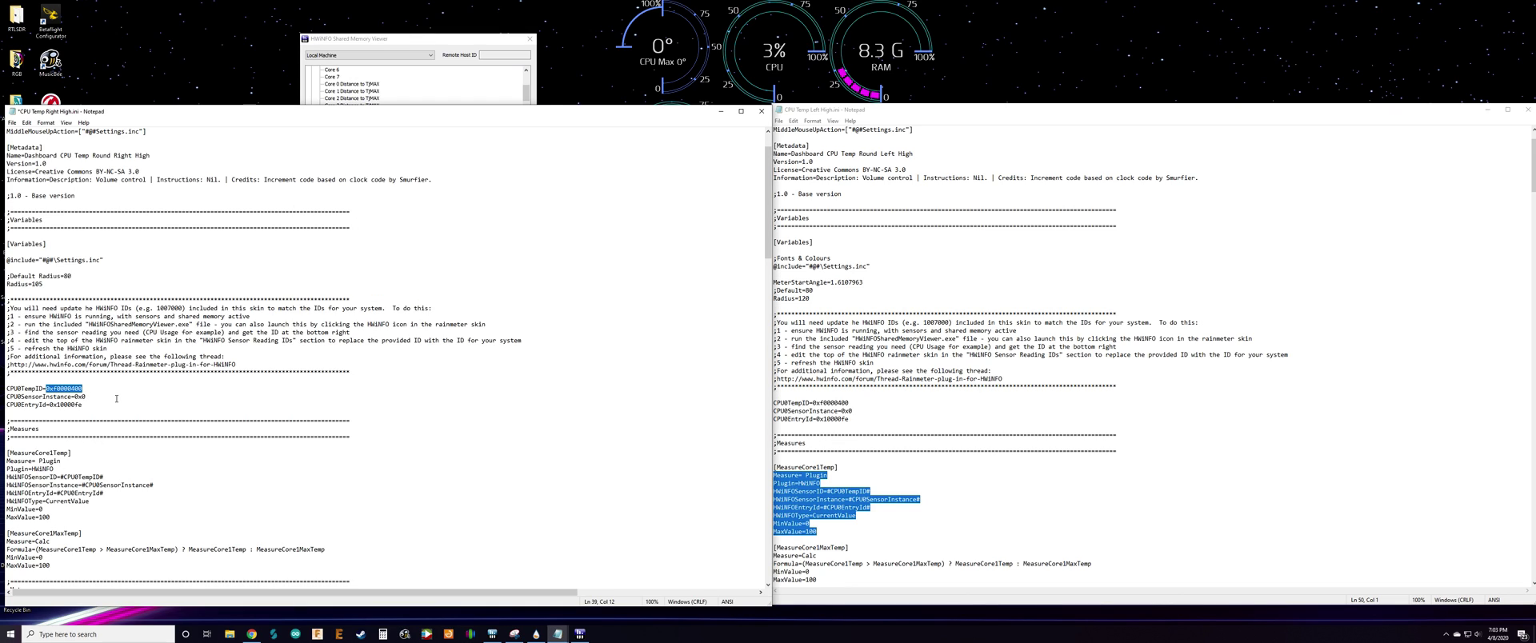
drag(85, 397, 74, 396)
click(472, 41)
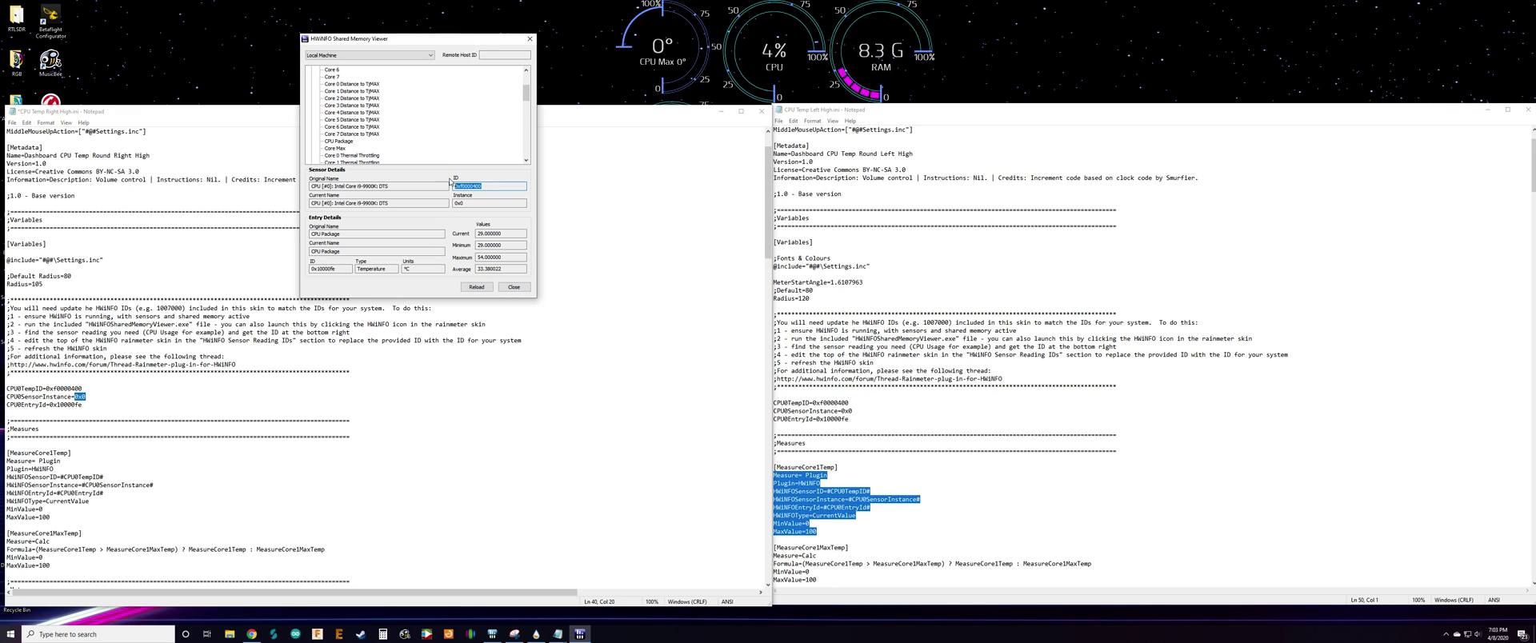
click(60, 411)
drag(83, 405, 49, 405)
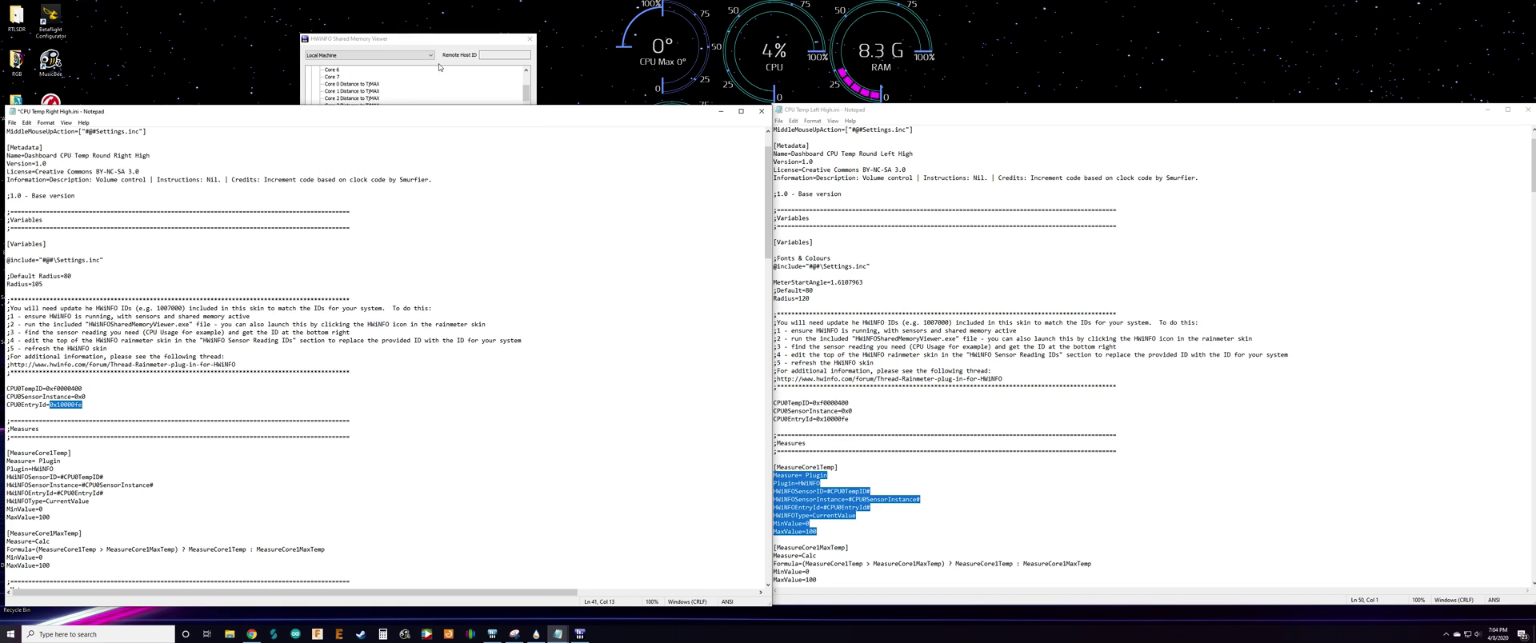
click(430, 74)
drag(345, 269, 309, 270)
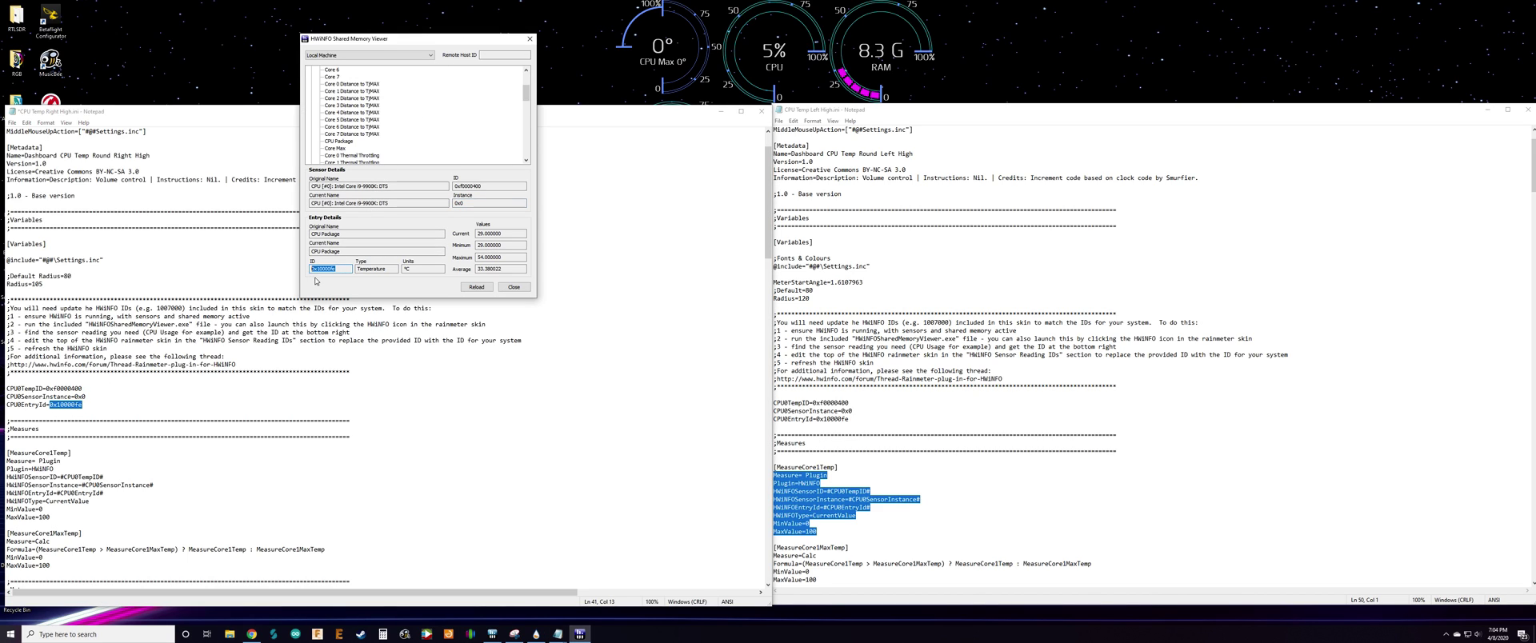
click(516, 289)
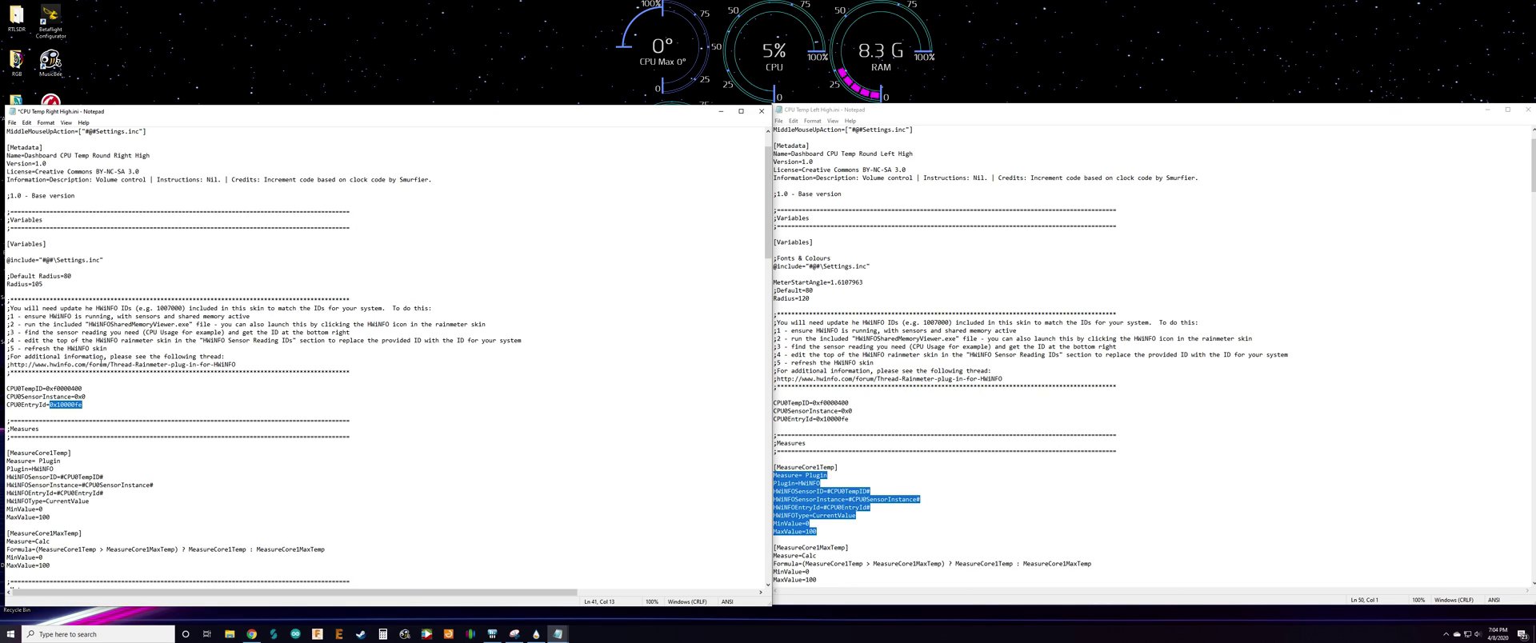
Save CPU Temp Right High.ini and close the CPU Temp Left High.ini file
click(12, 122)
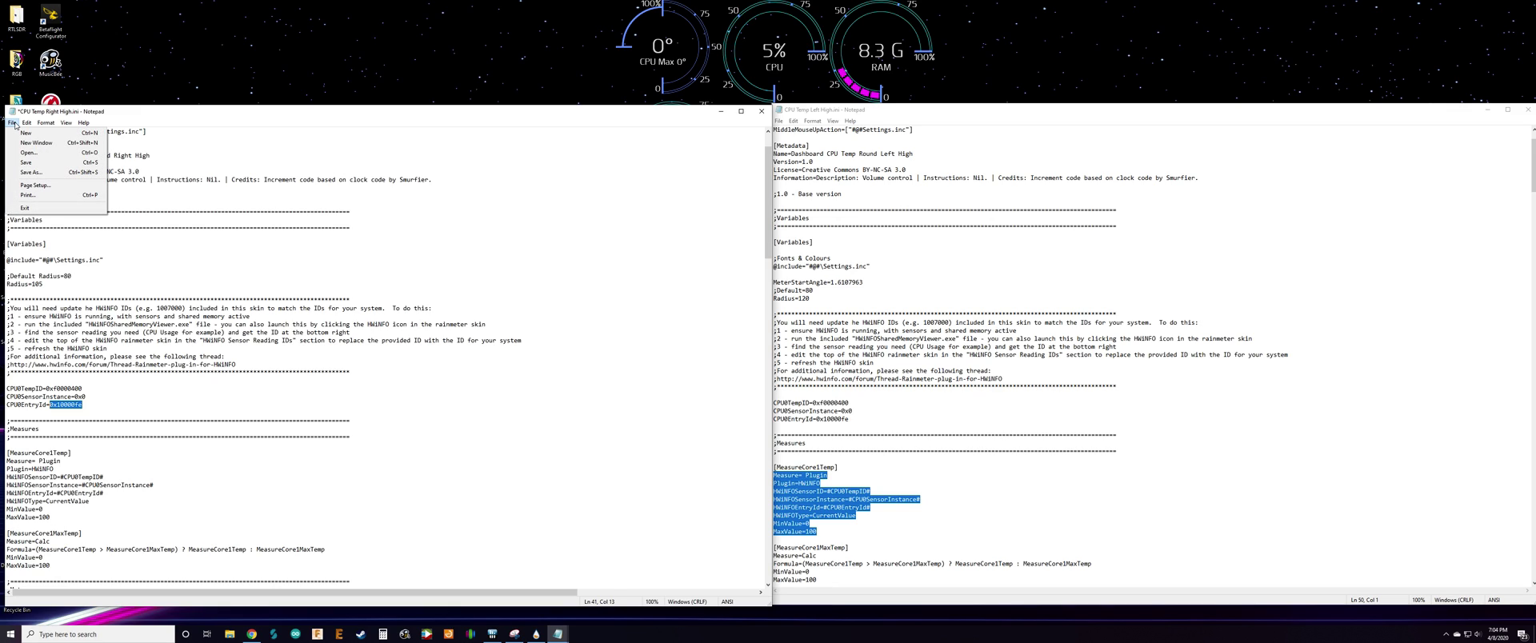
click(33, 165)
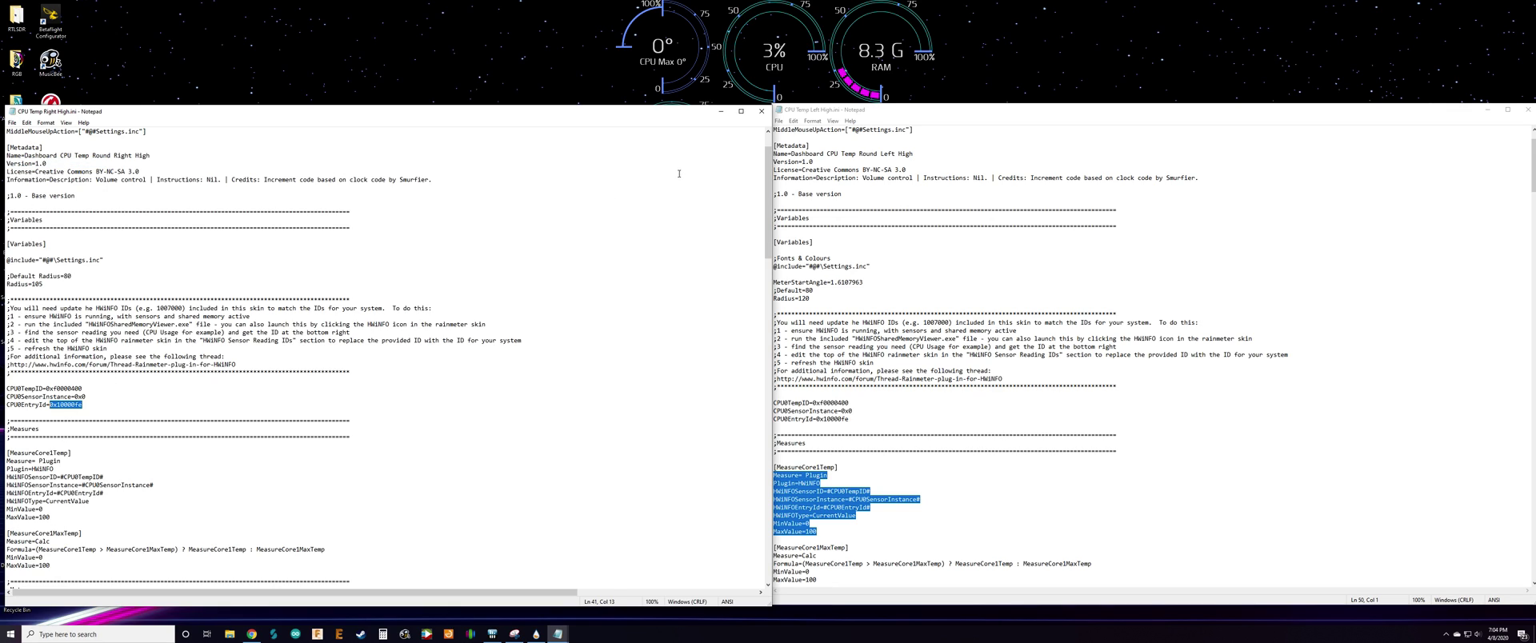
click(1528, 110)
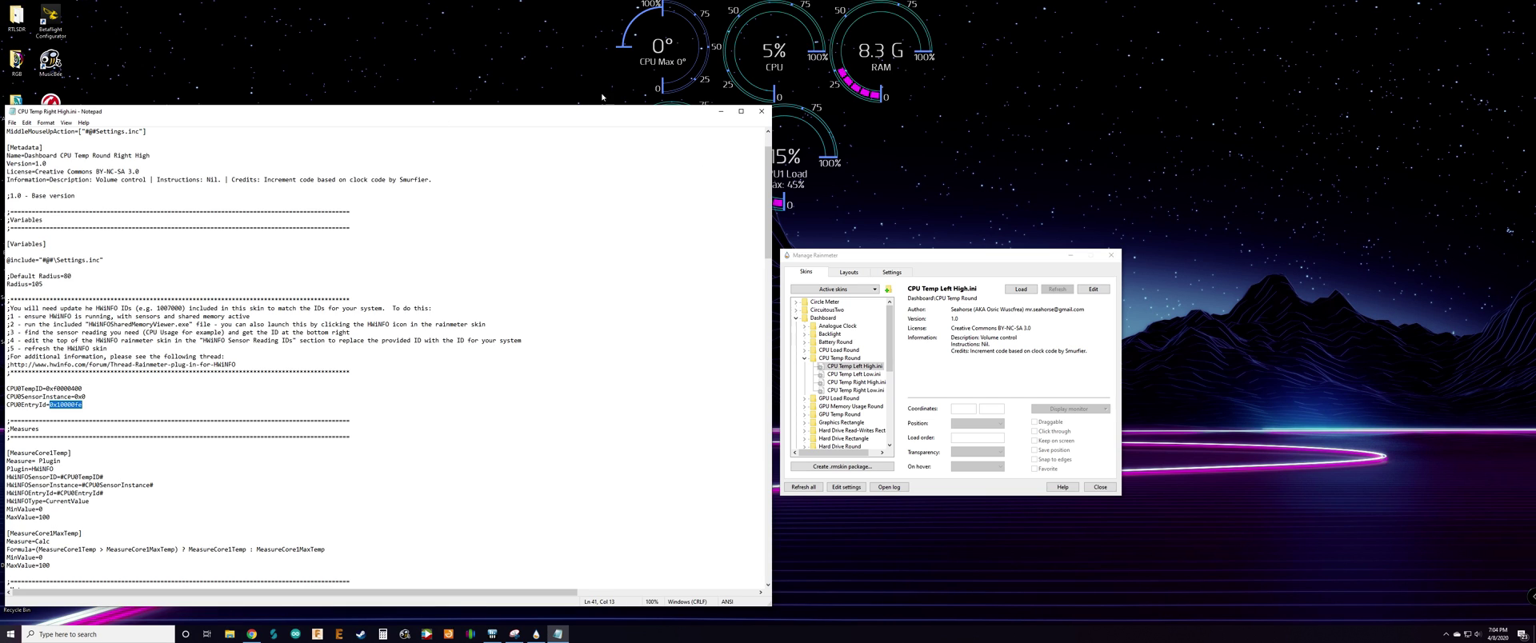
Refresh the CPU temperature gauge skin on the desktop and minimize the Right High file
right_click(661, 45)
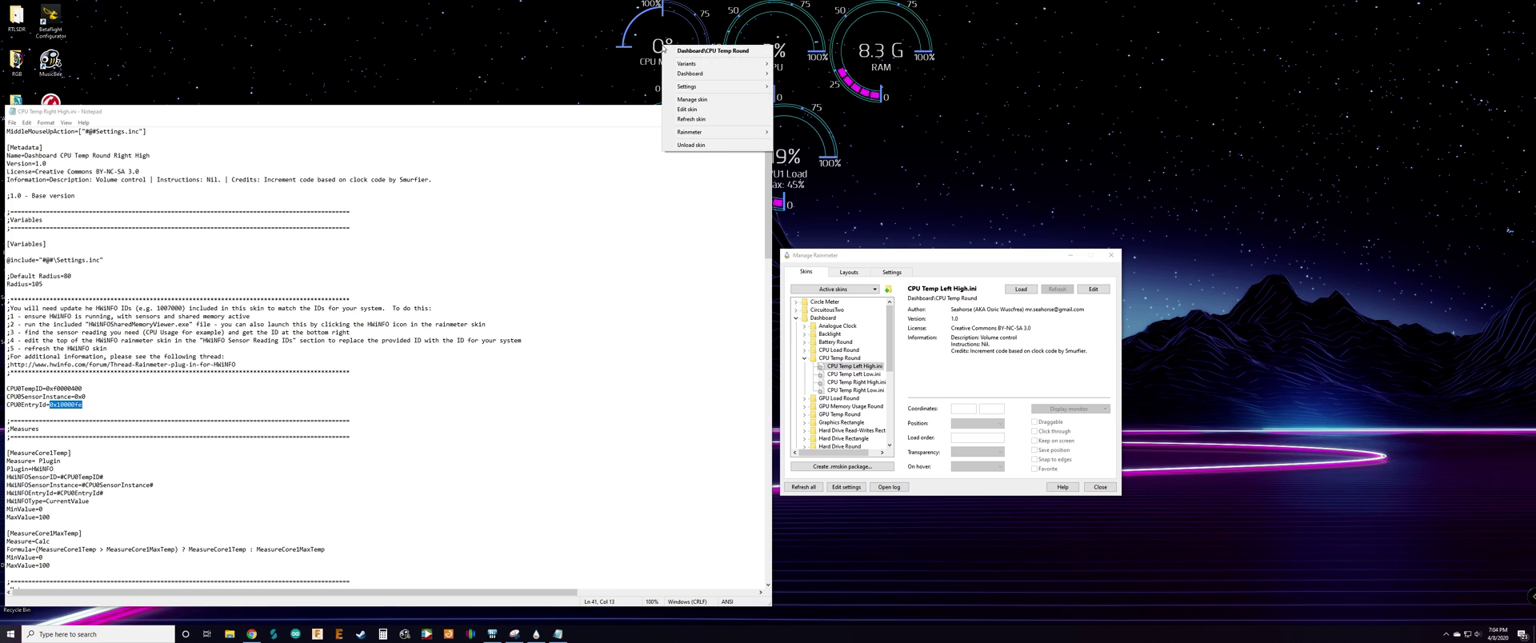
click(693, 118)
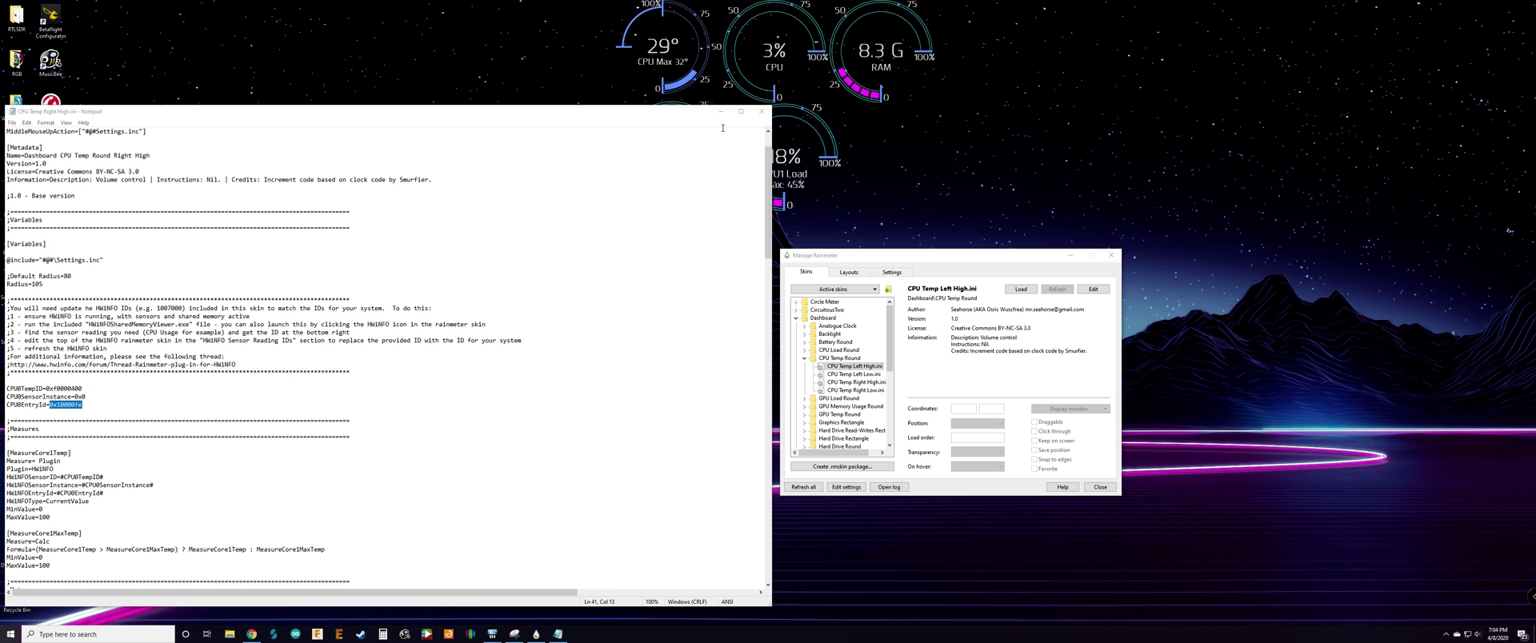
click(720, 114)
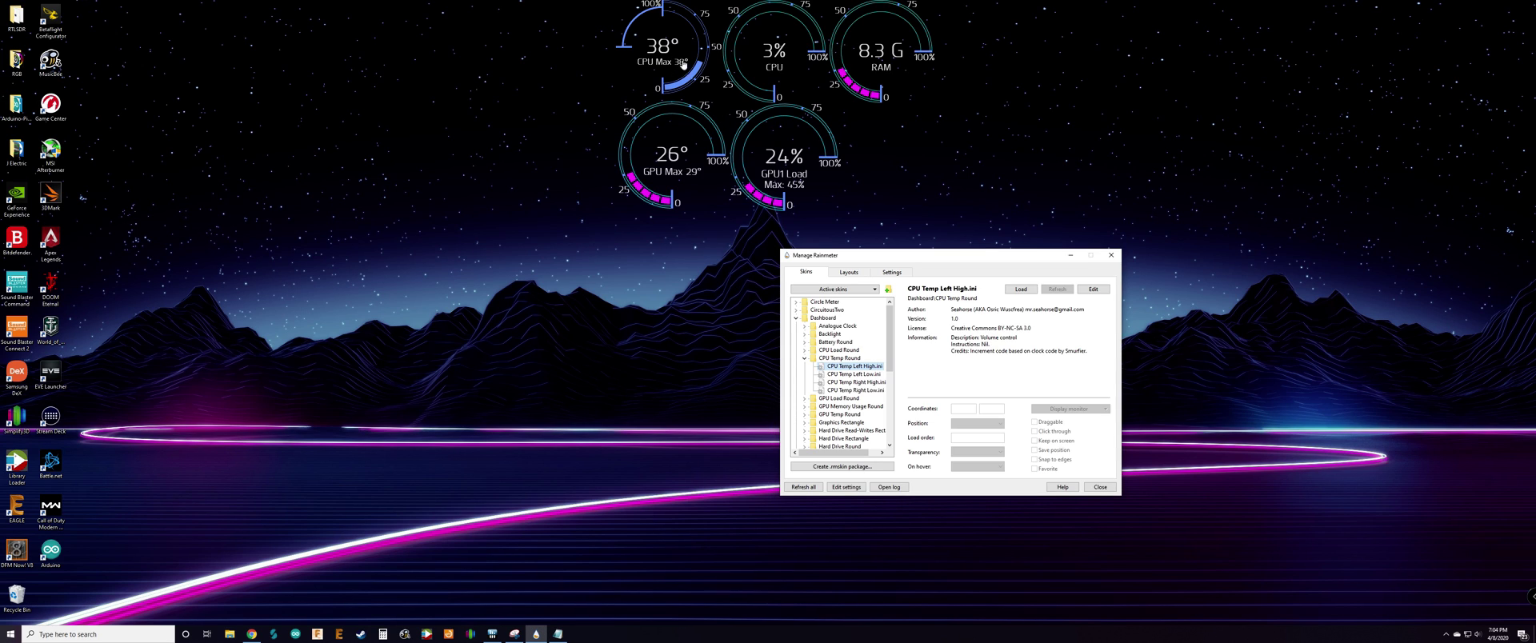
click(770, 48)
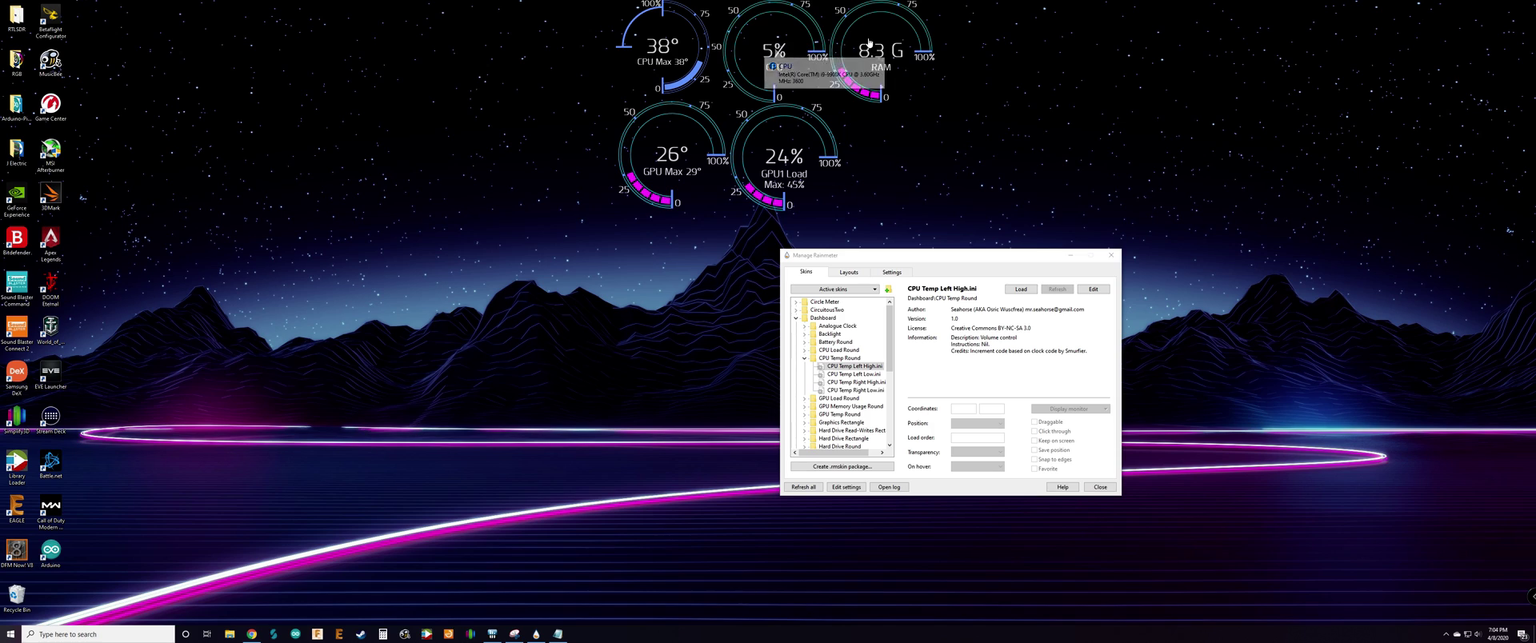
click(804, 357)
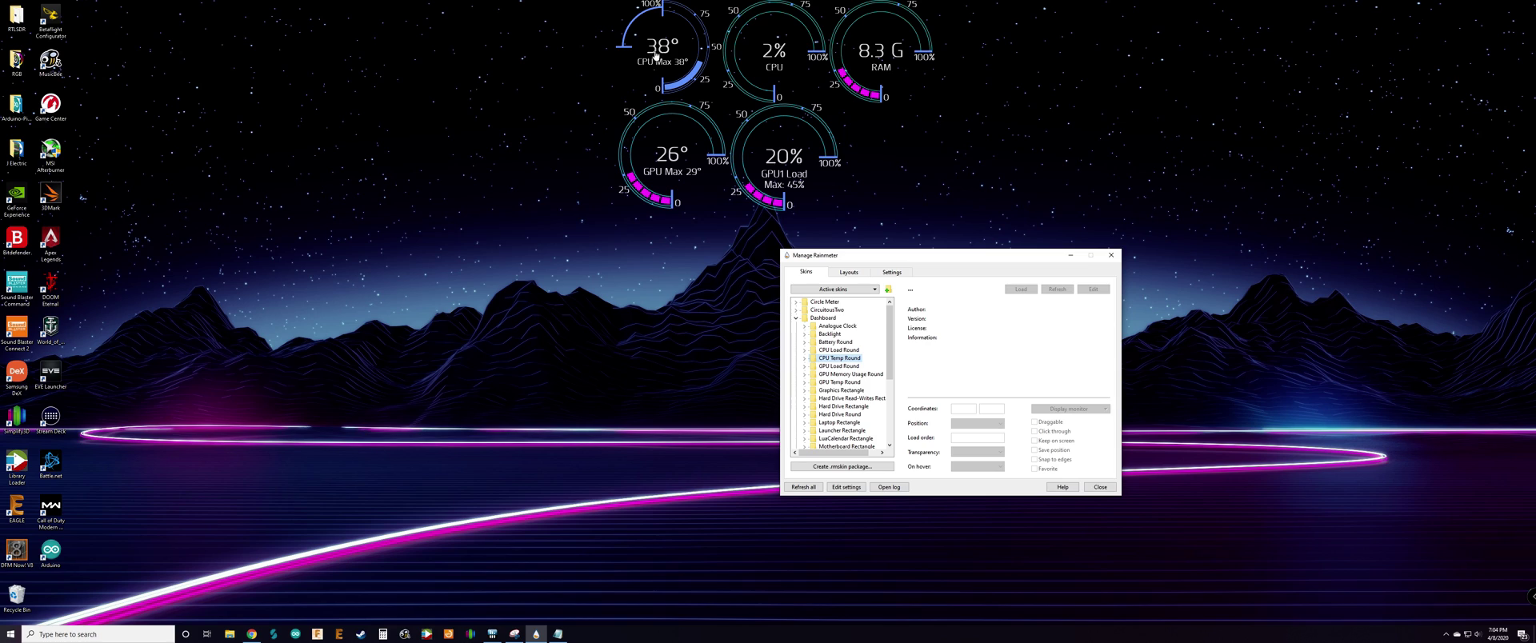
mouse_move(792, 12)
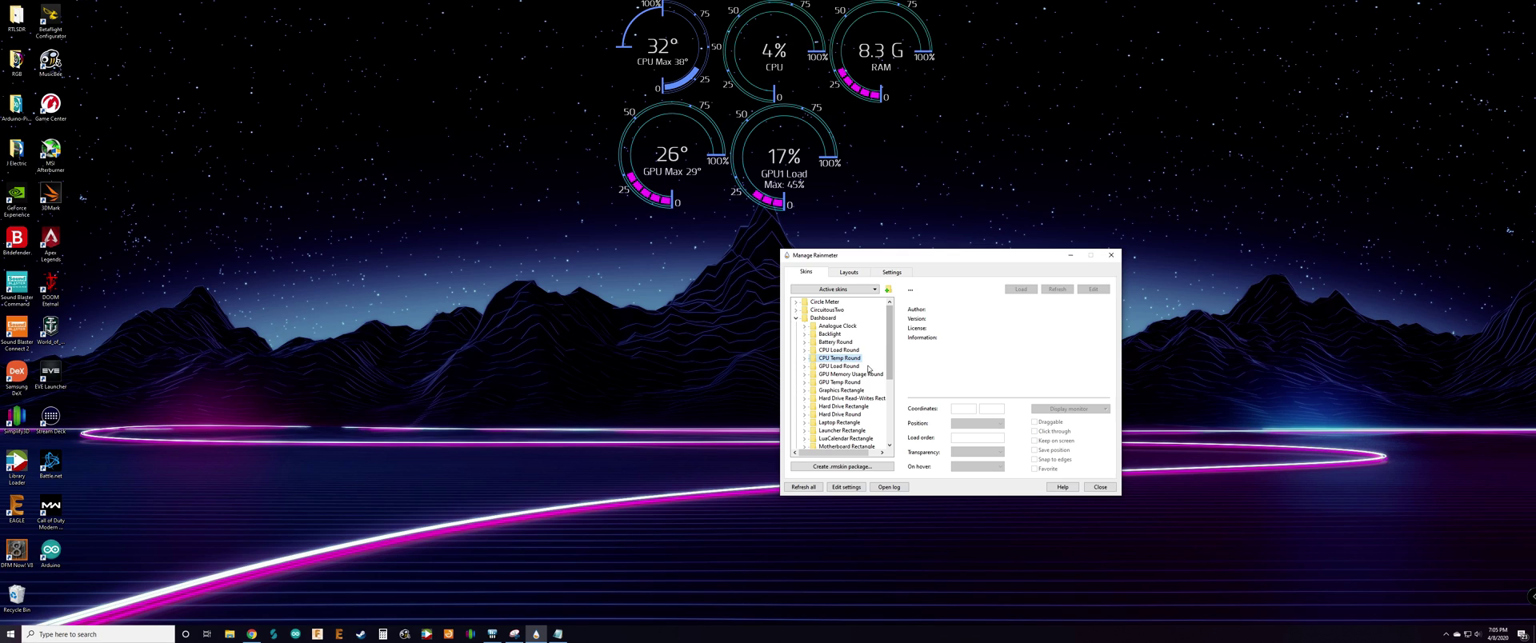
Open CPU Temp Right High.ini from the CPU Temp Round skins, look through its measures and ring meters, and close it
click(805, 358)
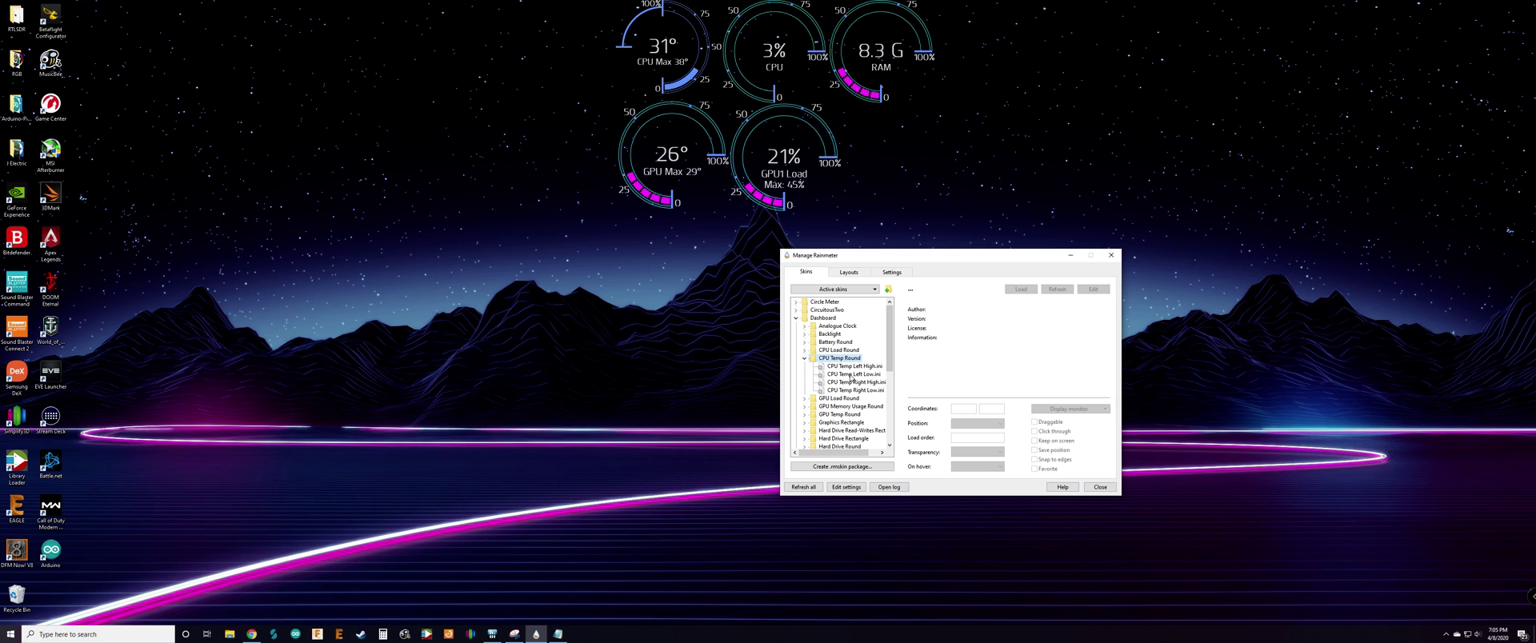
click(851, 375)
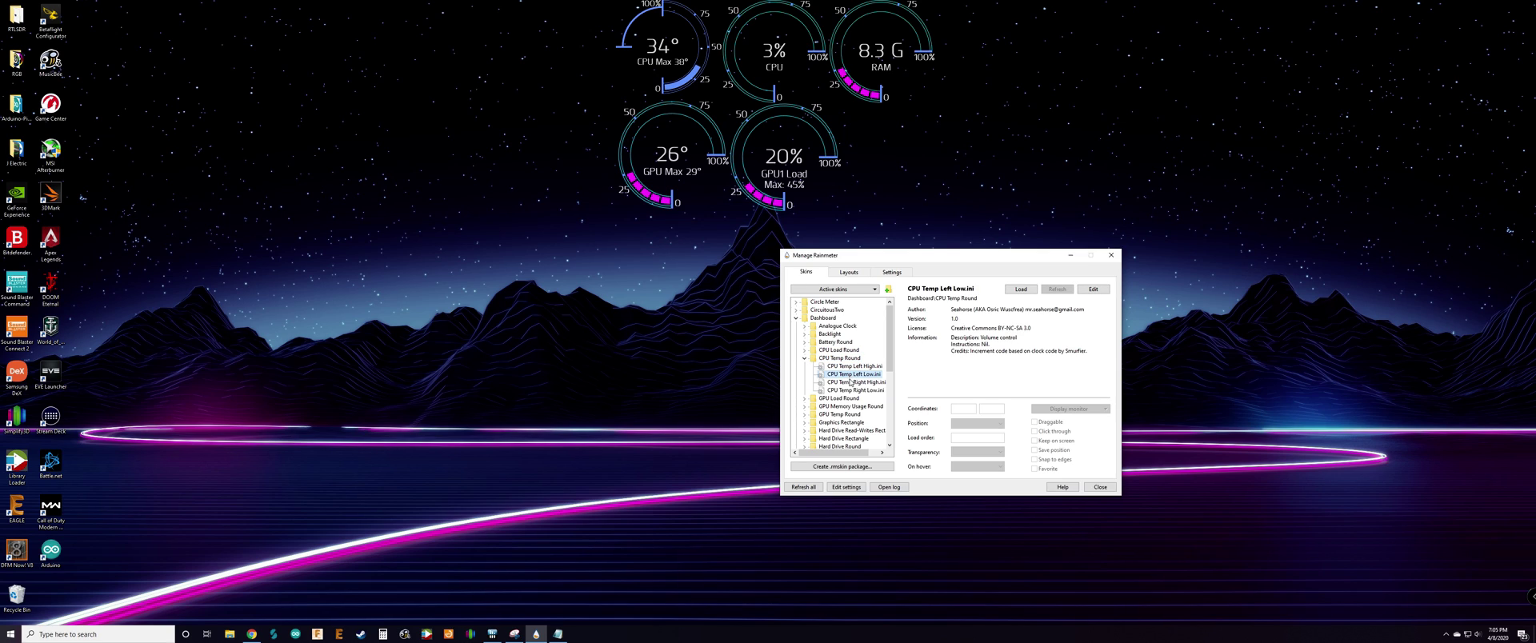
click(850, 383)
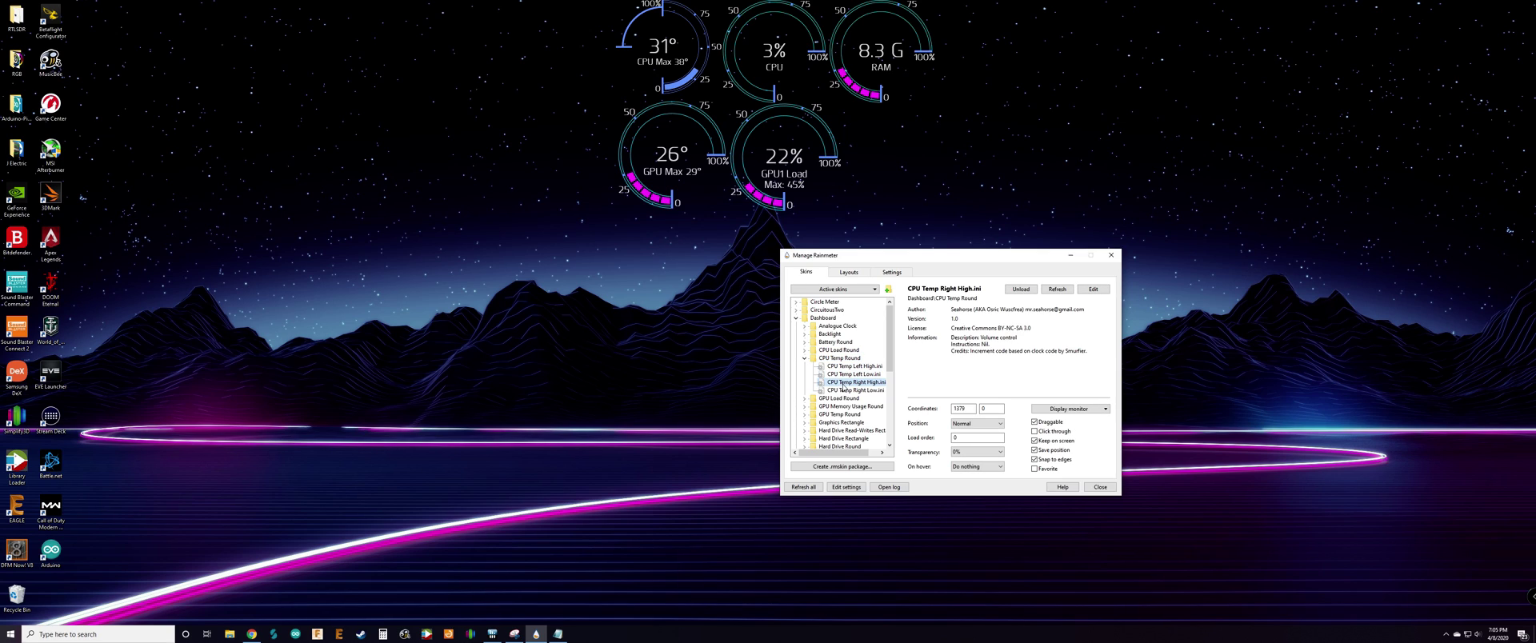
right_click(843, 387)
click(868, 412)
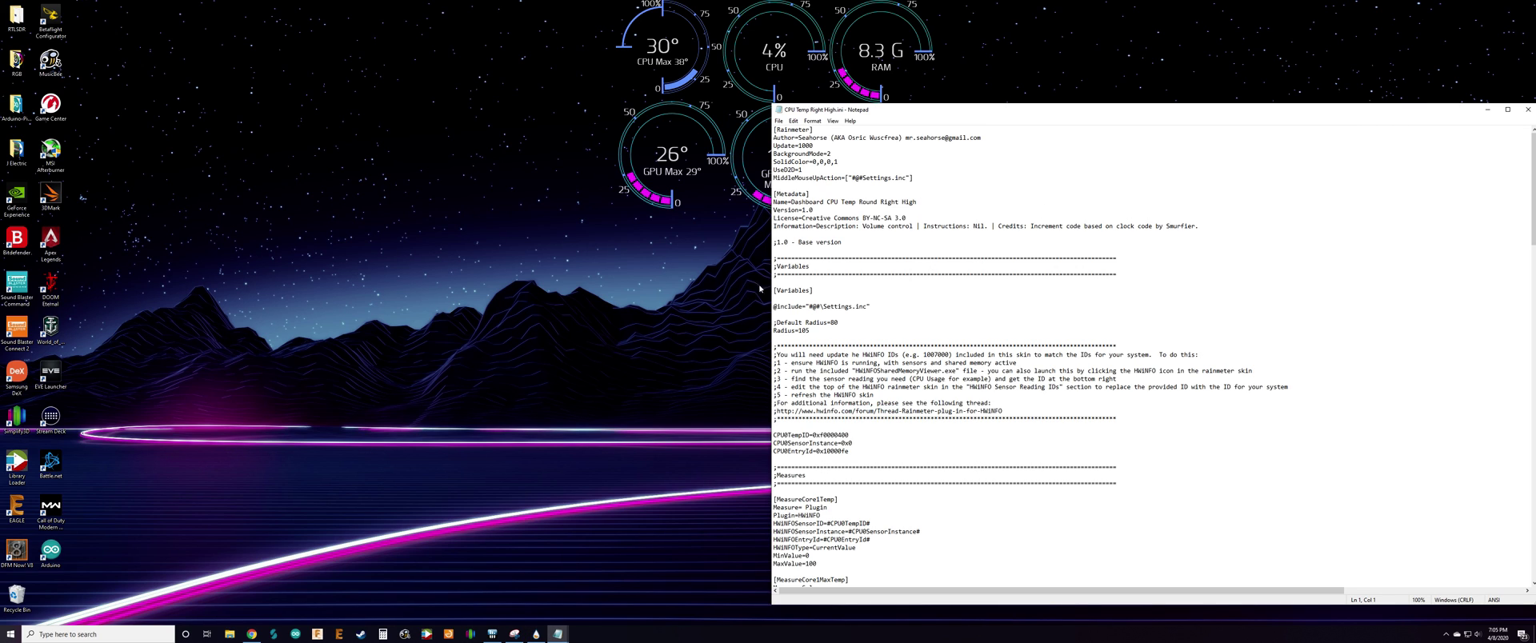
scroll(919, 345, down, 14)
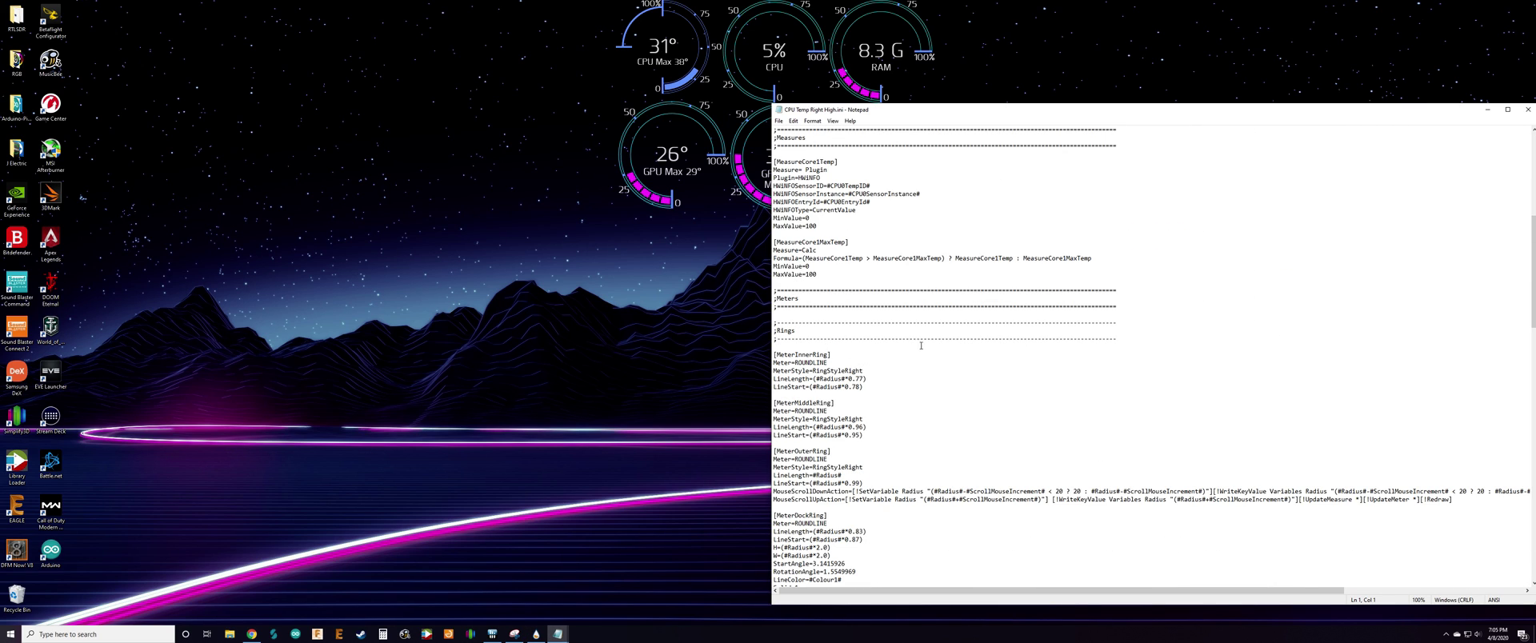
click(1528, 110)
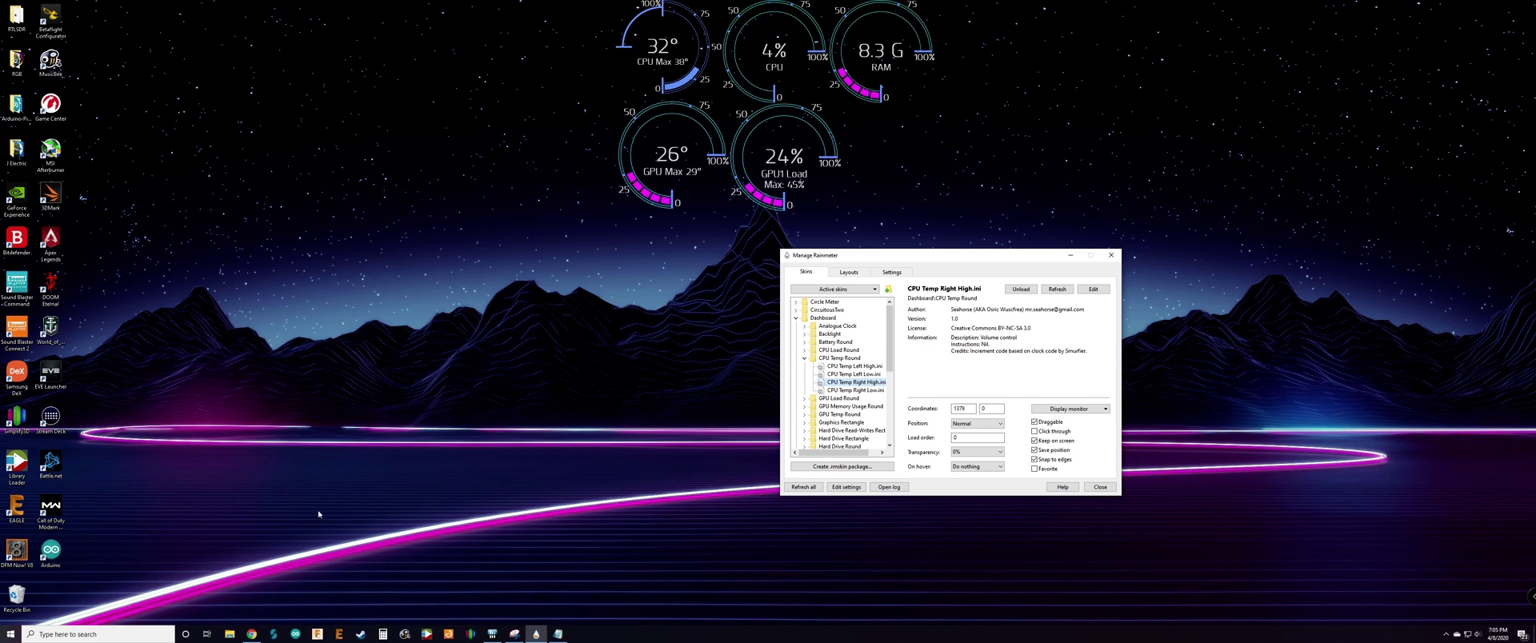
Open the Dashboard skin's folder in File Explorer from the Rainmeter skin list
click(230, 633)
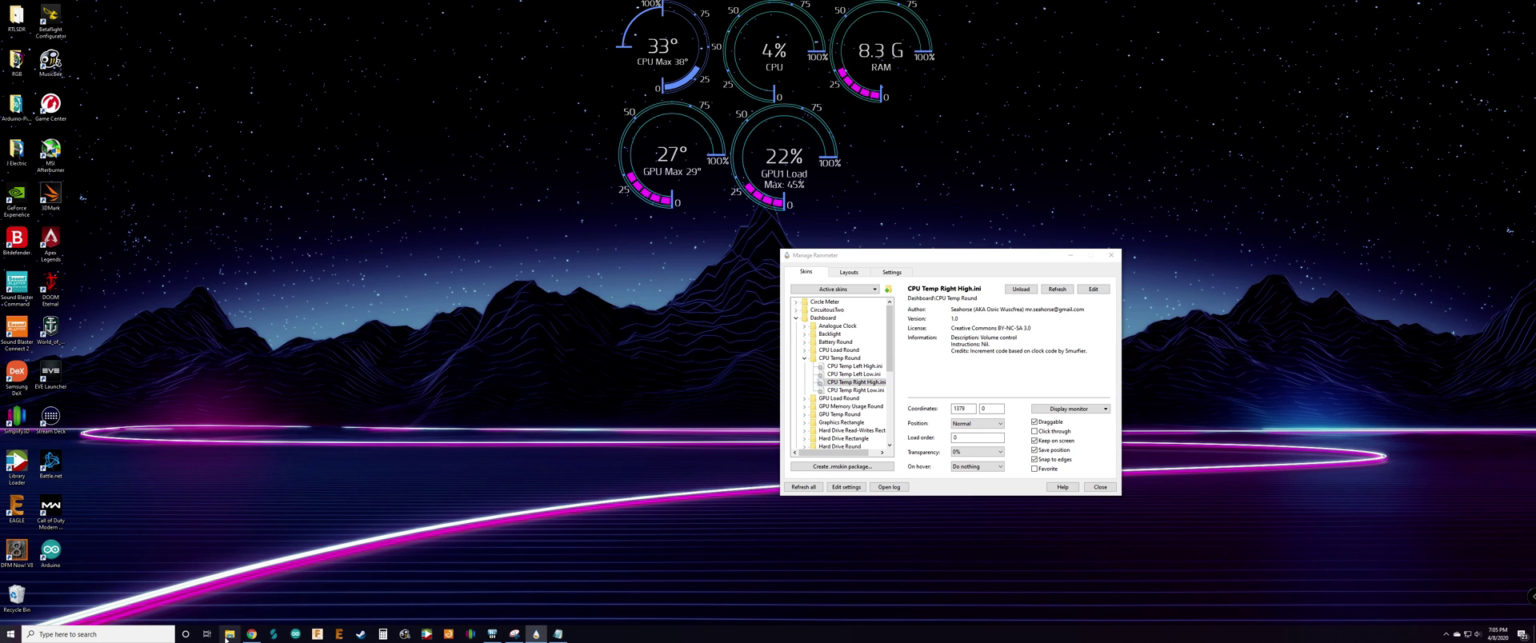
click(677, 225)
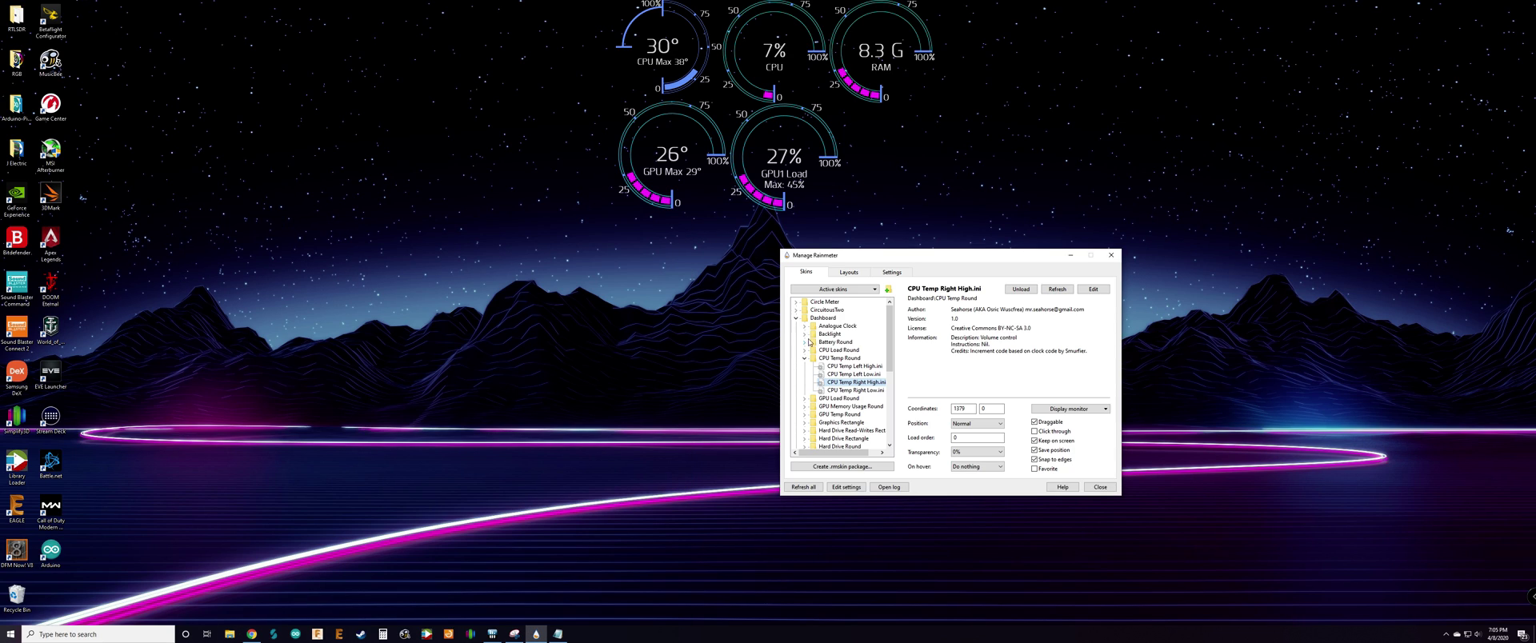
click(820, 322)
right_click(822, 320)
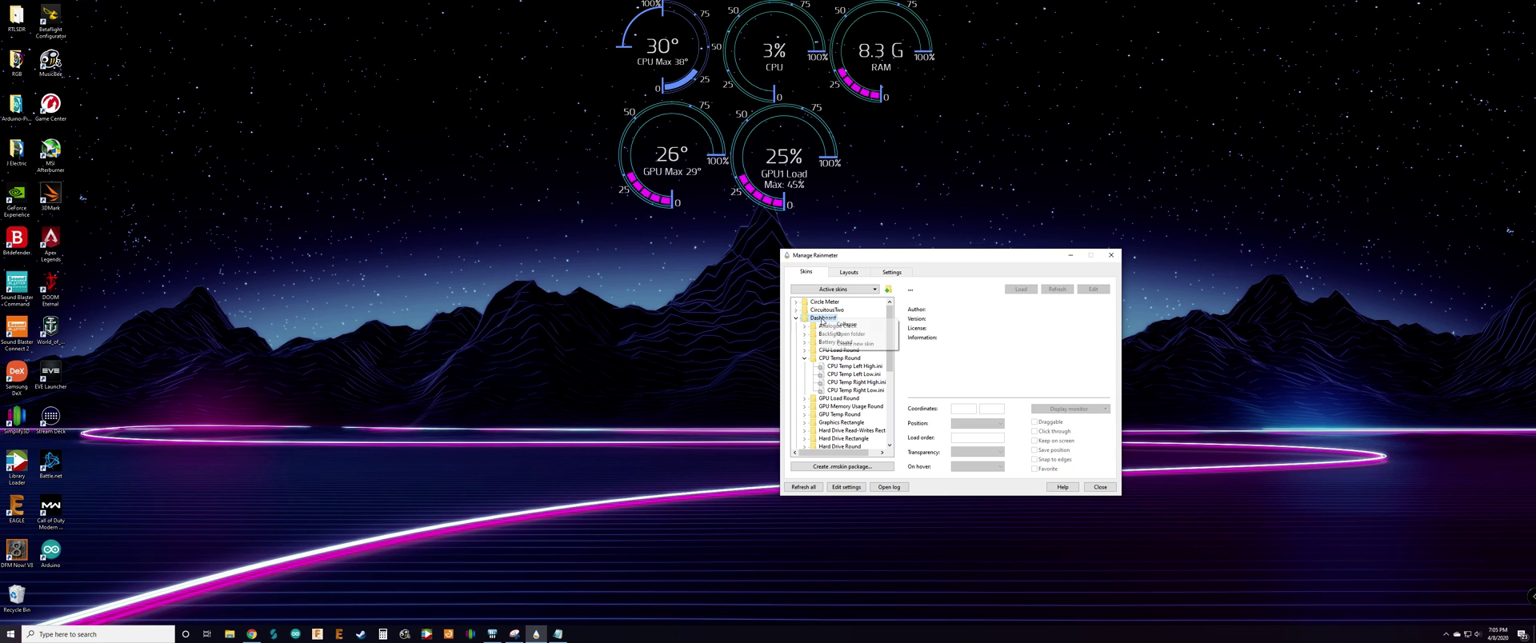
click(851, 333)
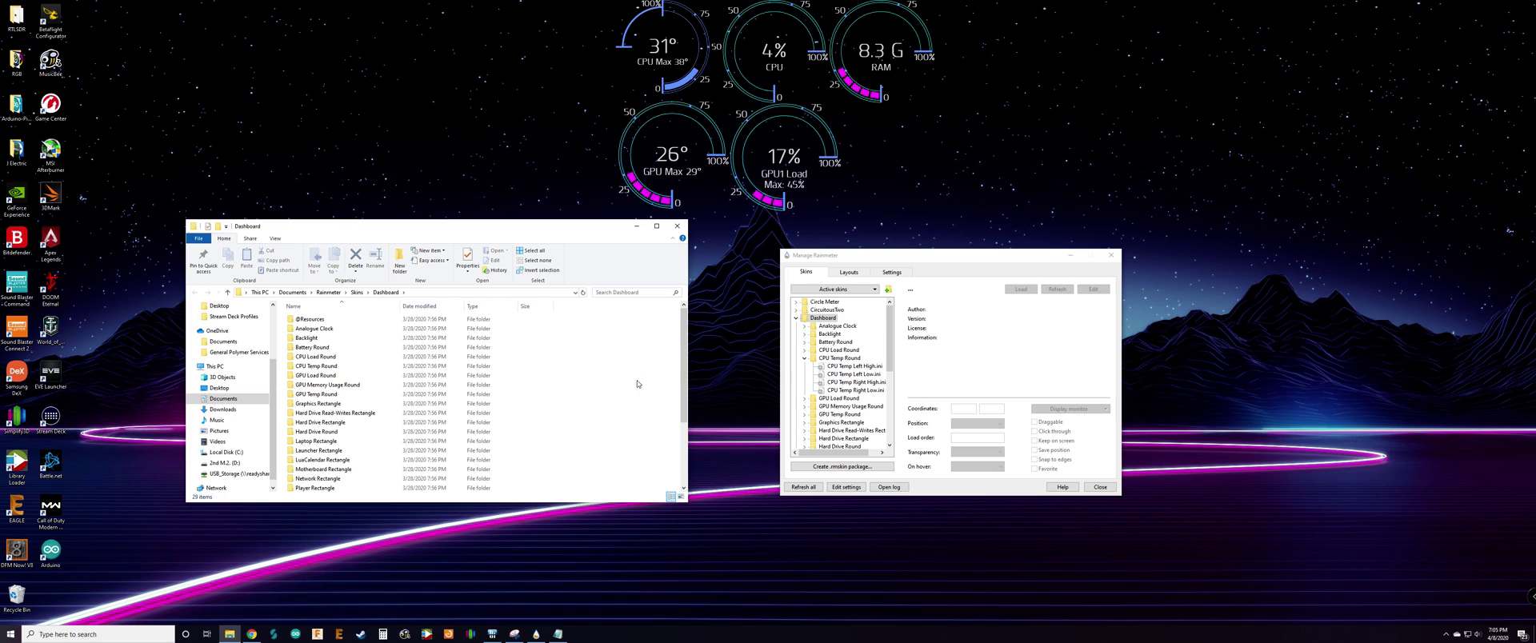
double_click(313, 322)
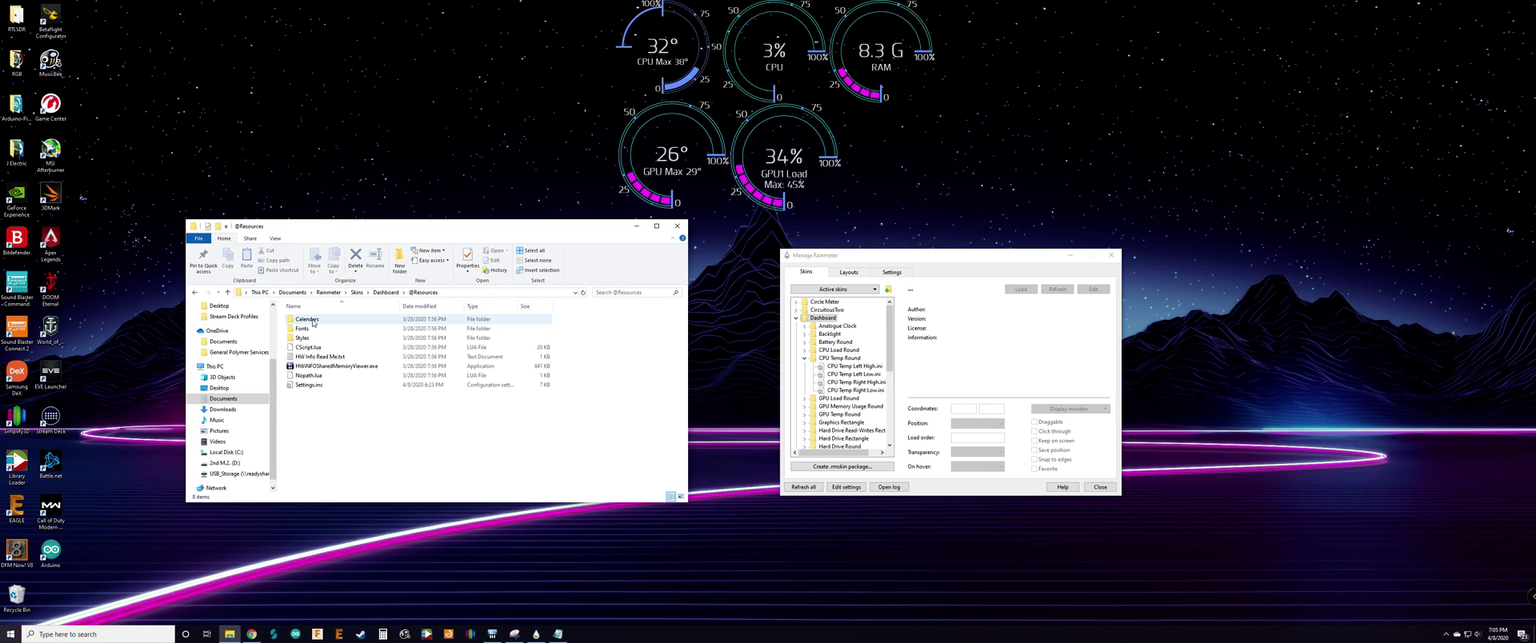
double_click(304, 386)
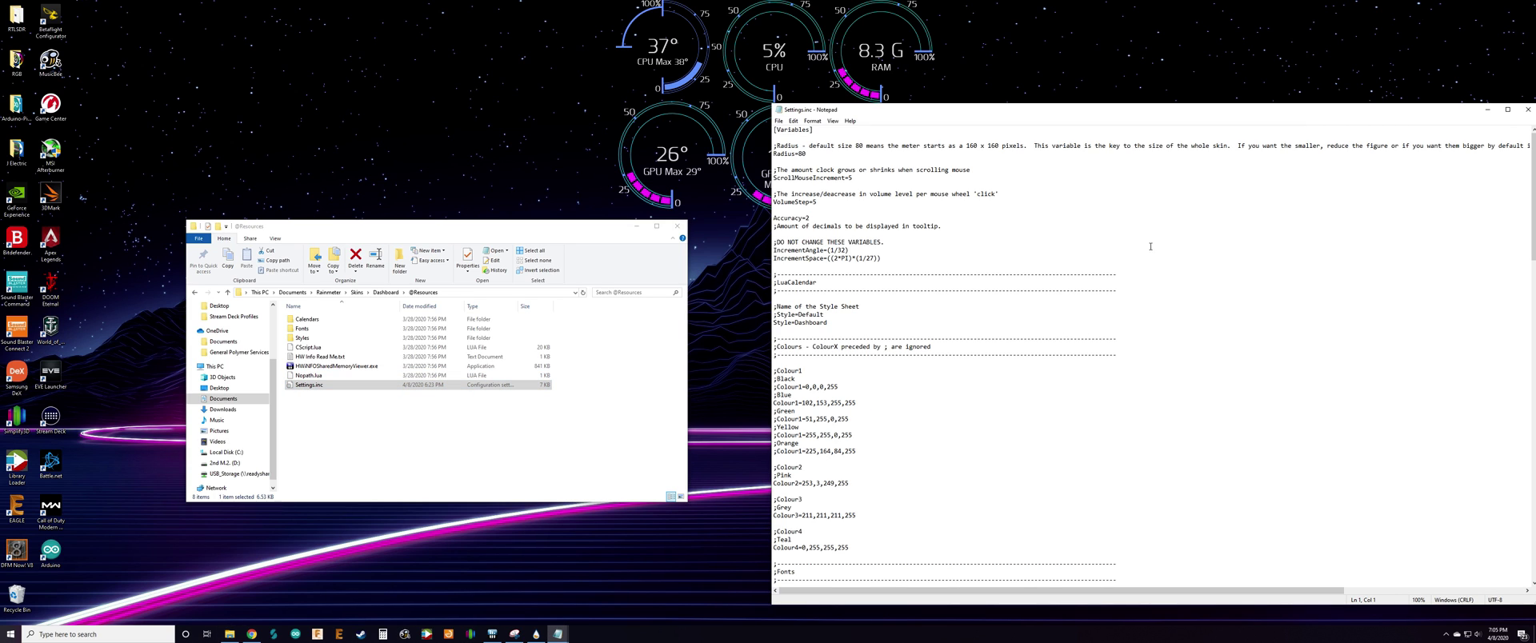
drag(1024, 119, 301, 104)
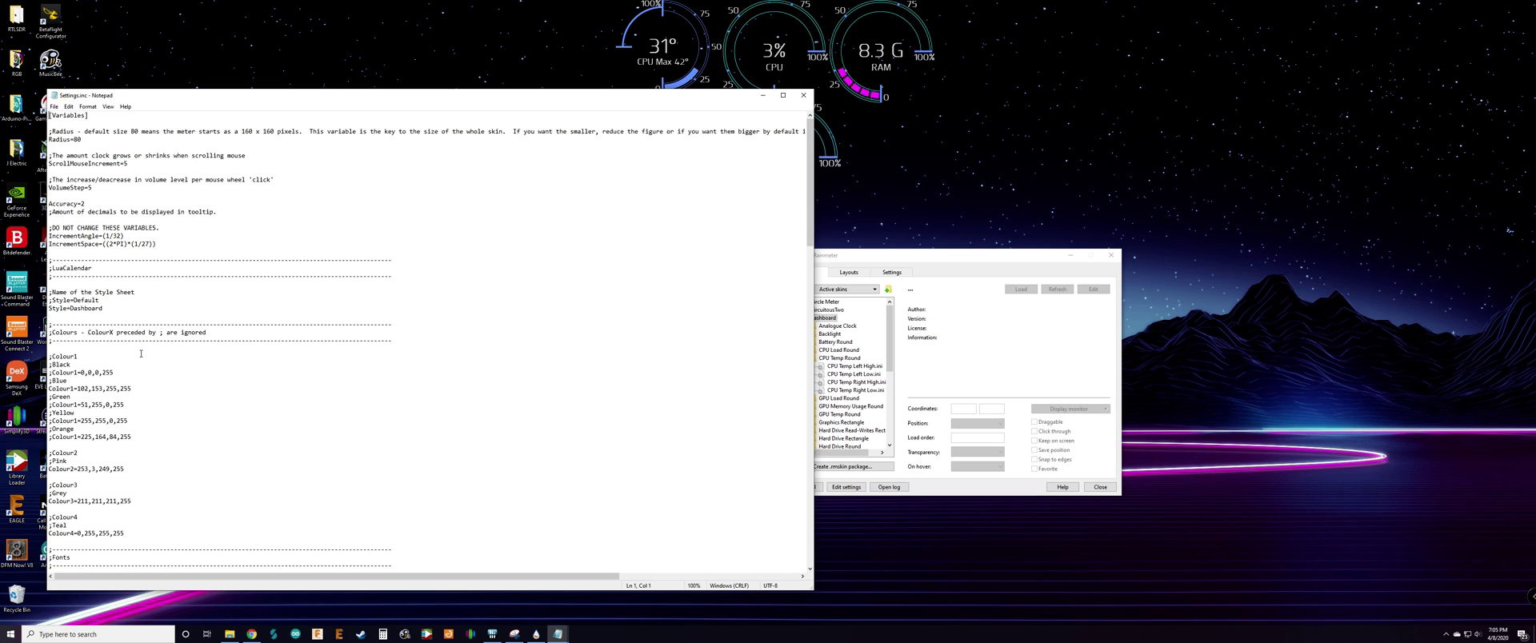
scroll(149, 324, down, 7)
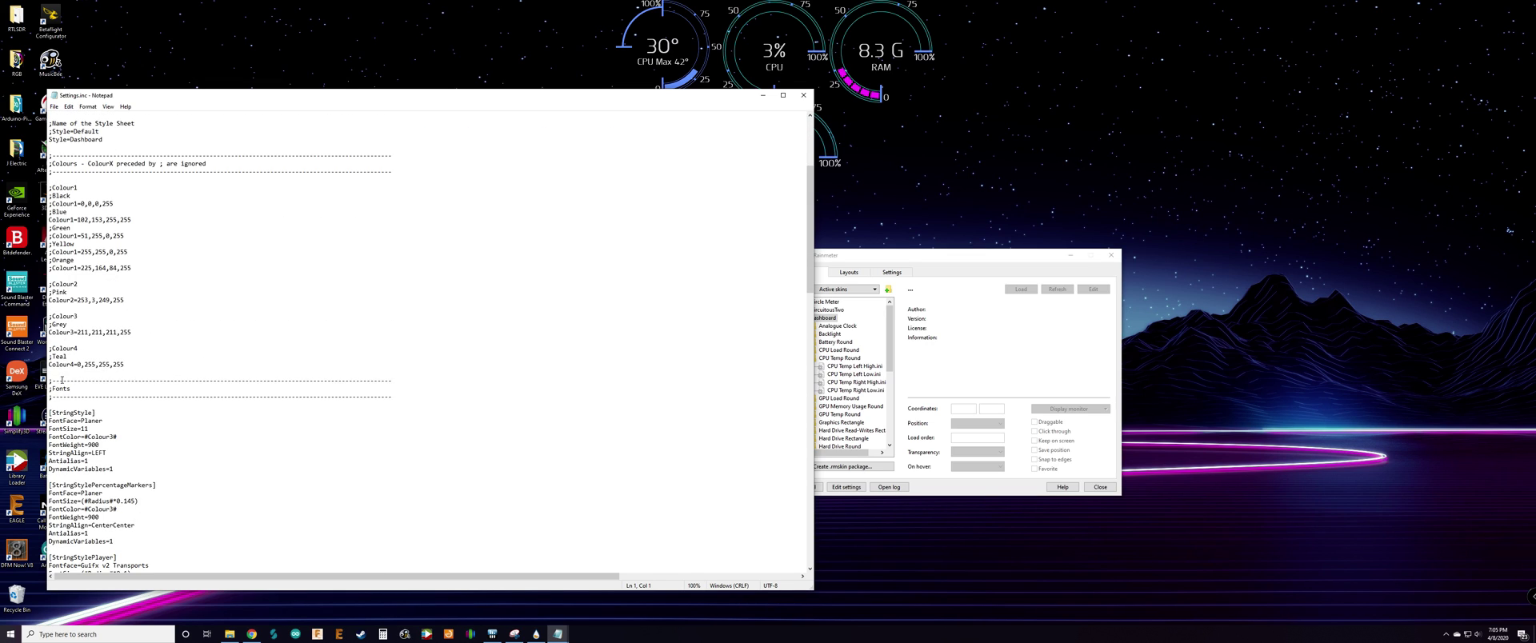
scroll(61, 380, down, 15)
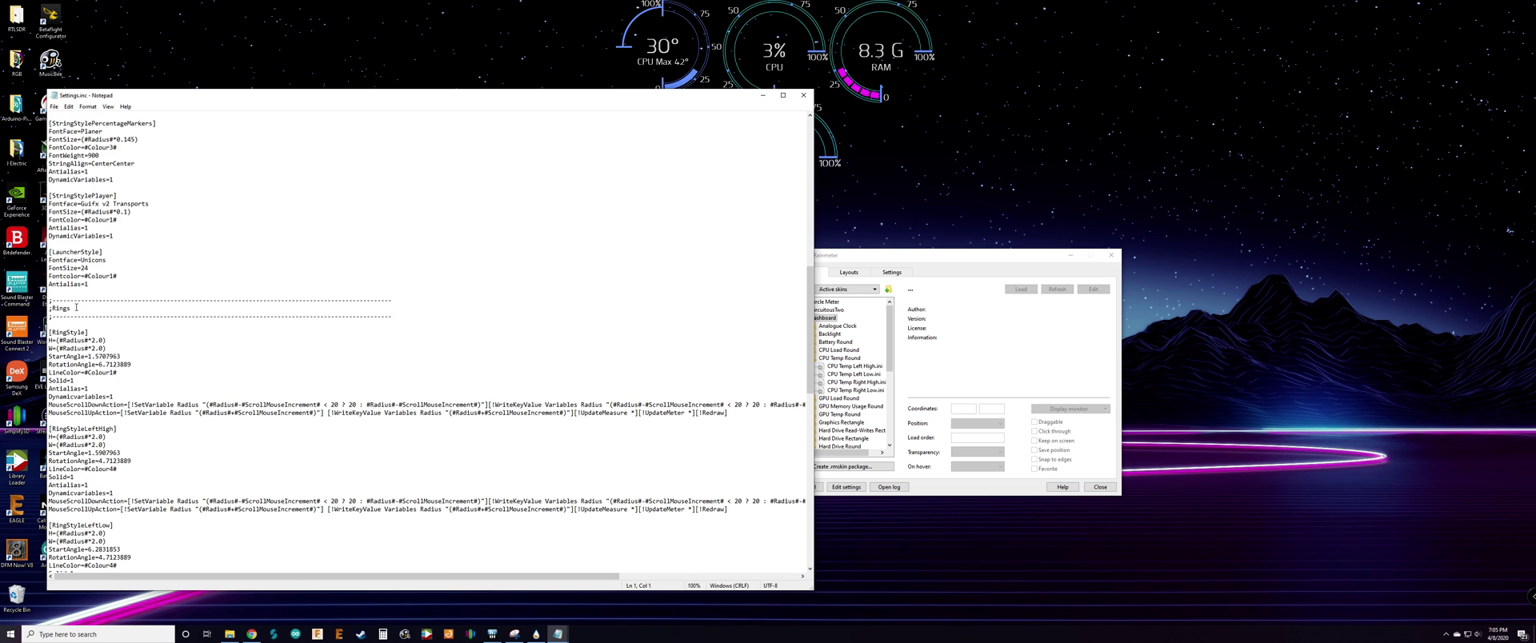
scroll(73, 309, down, 1)
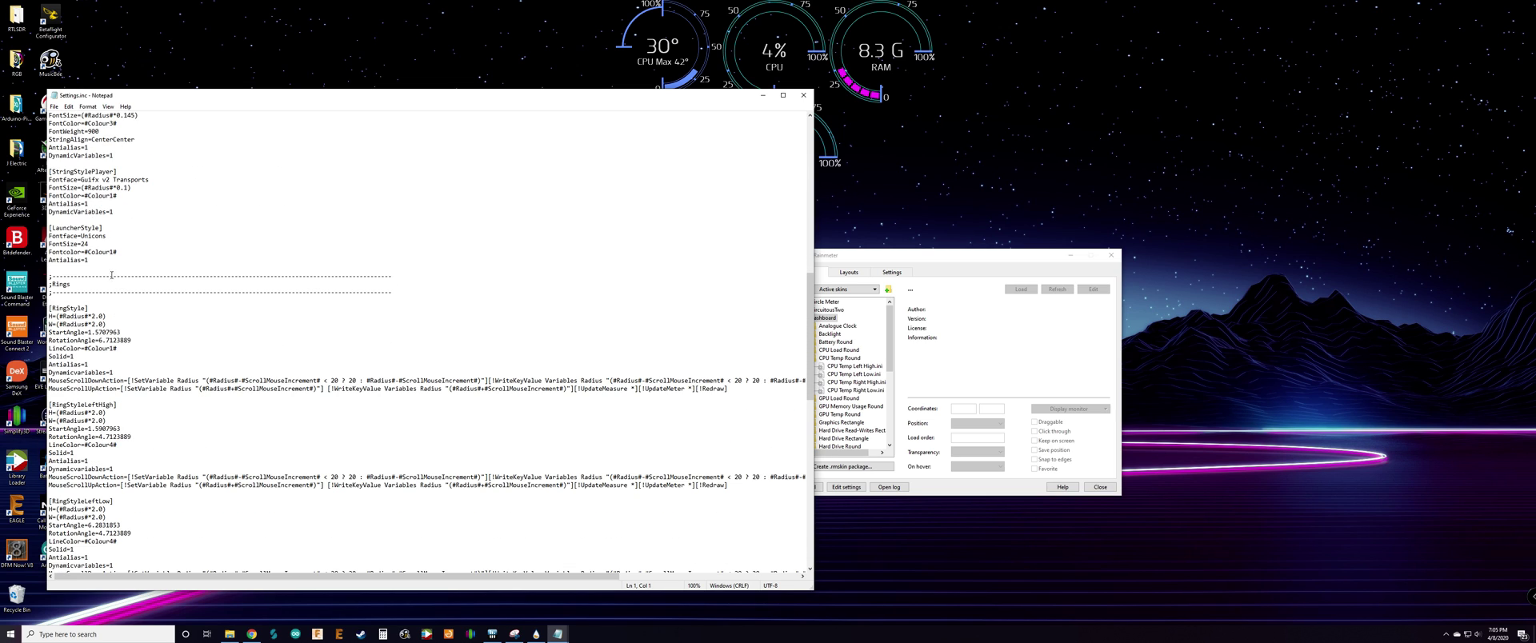
scroll(122, 340, up, 2)
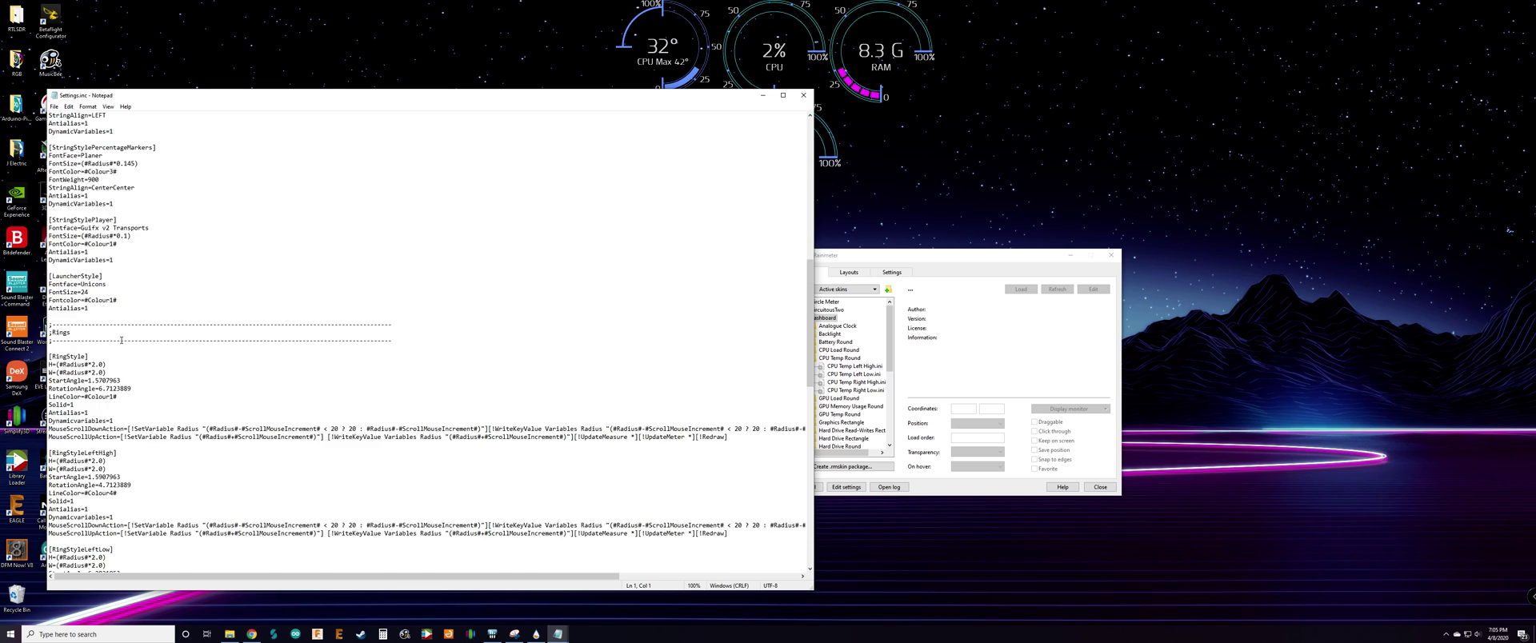
Review Settings.inc from its variables down to its font styles and select CPU Temp Right High.ini in the Rainmeter skin list
scroll(122, 340, up, 10)
scroll(196, 319, up, 4)
scroll(196, 319, up, 7)
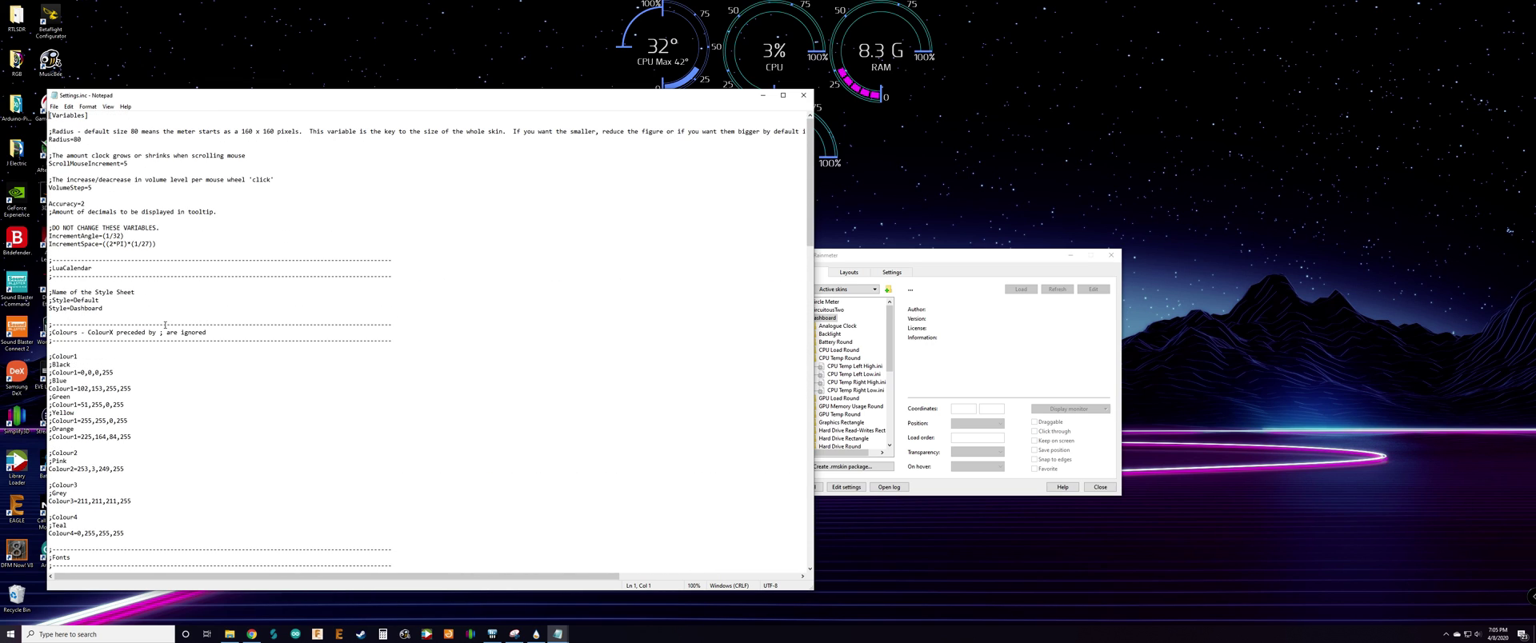
drag(562, 97, 646, 116)
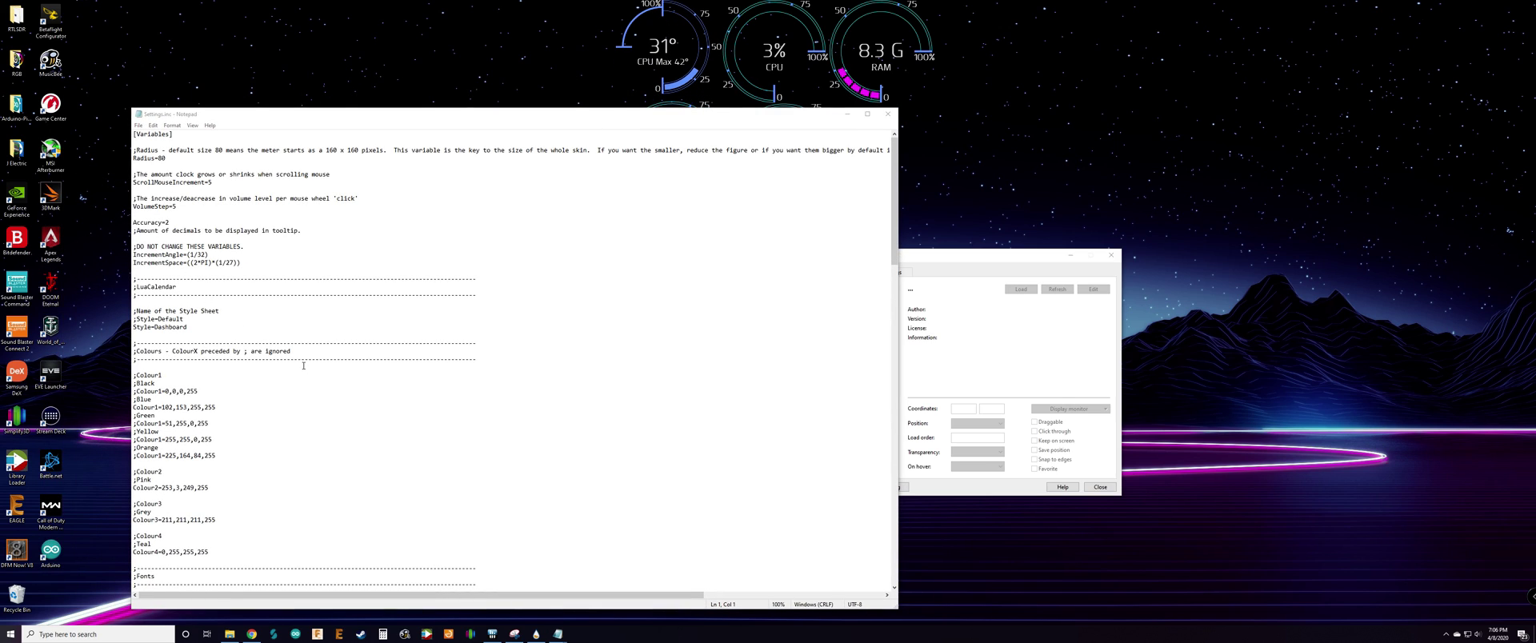
scroll(303, 365, down, 13)
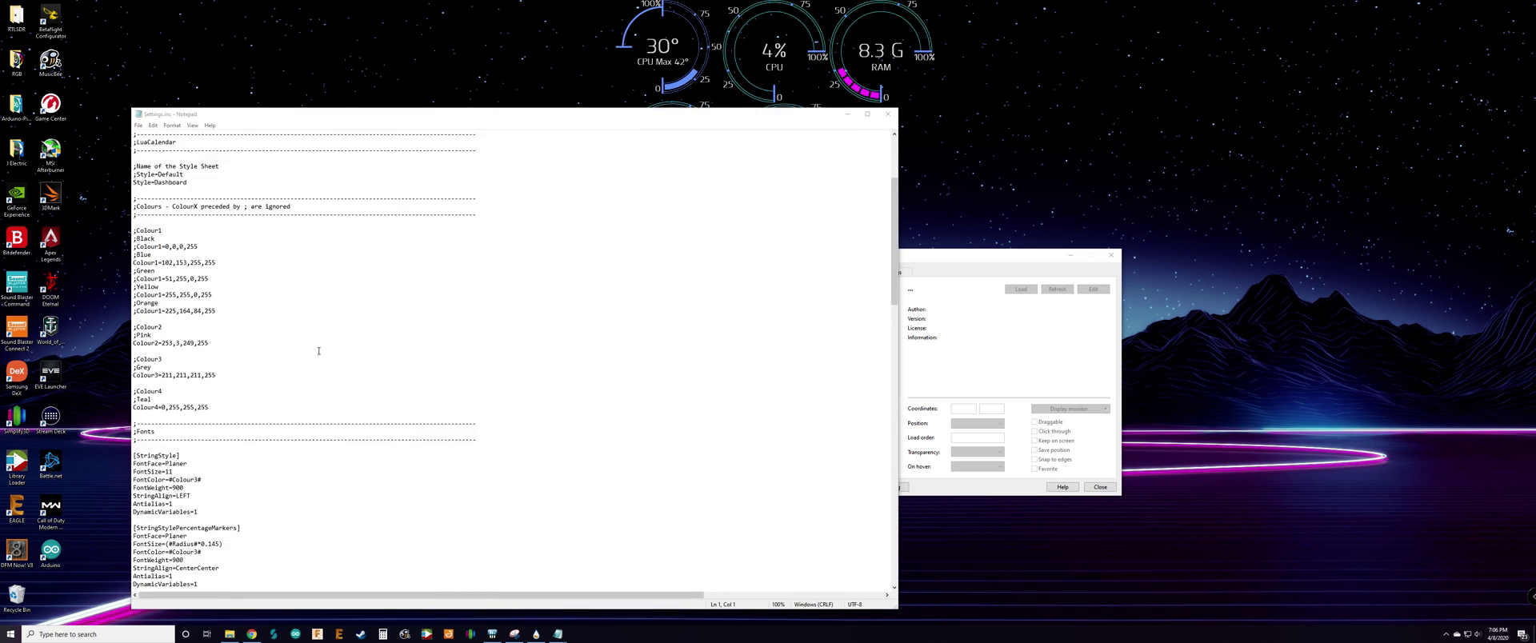
click(967, 256)
click(855, 383)
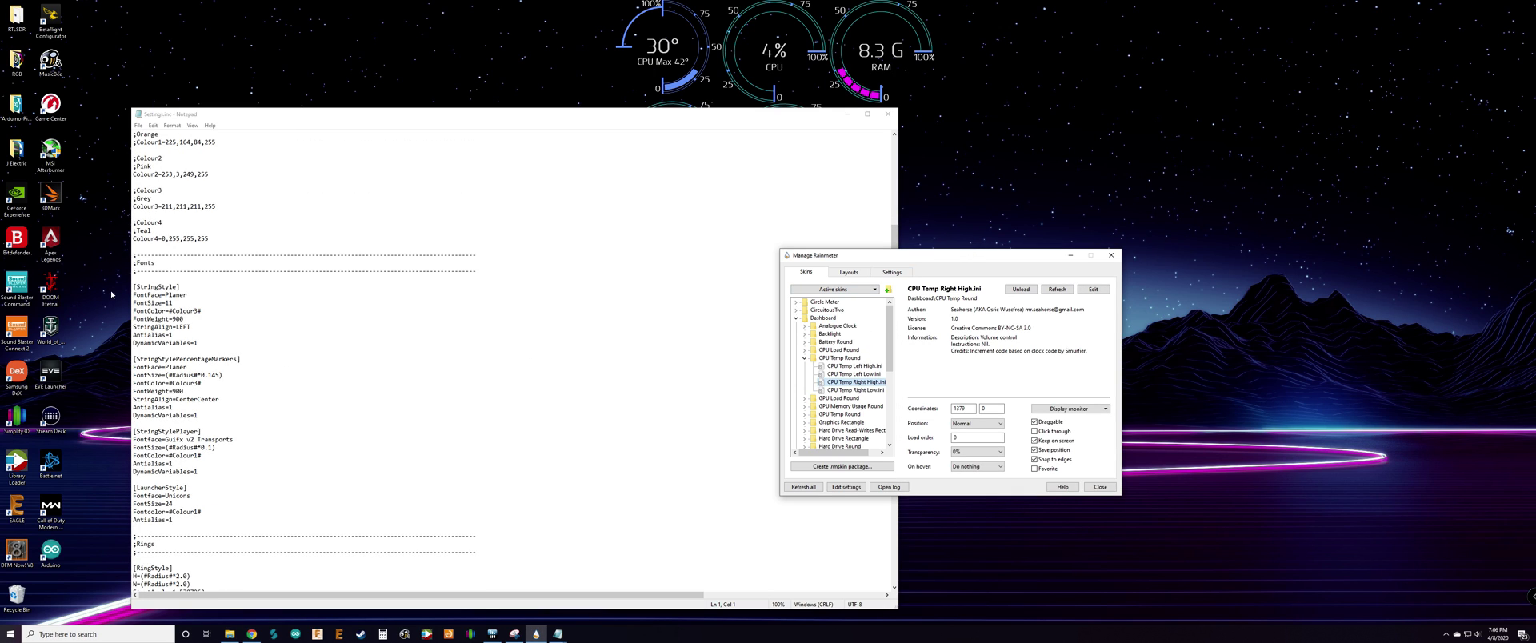
scroll(234, 325, up, 6)
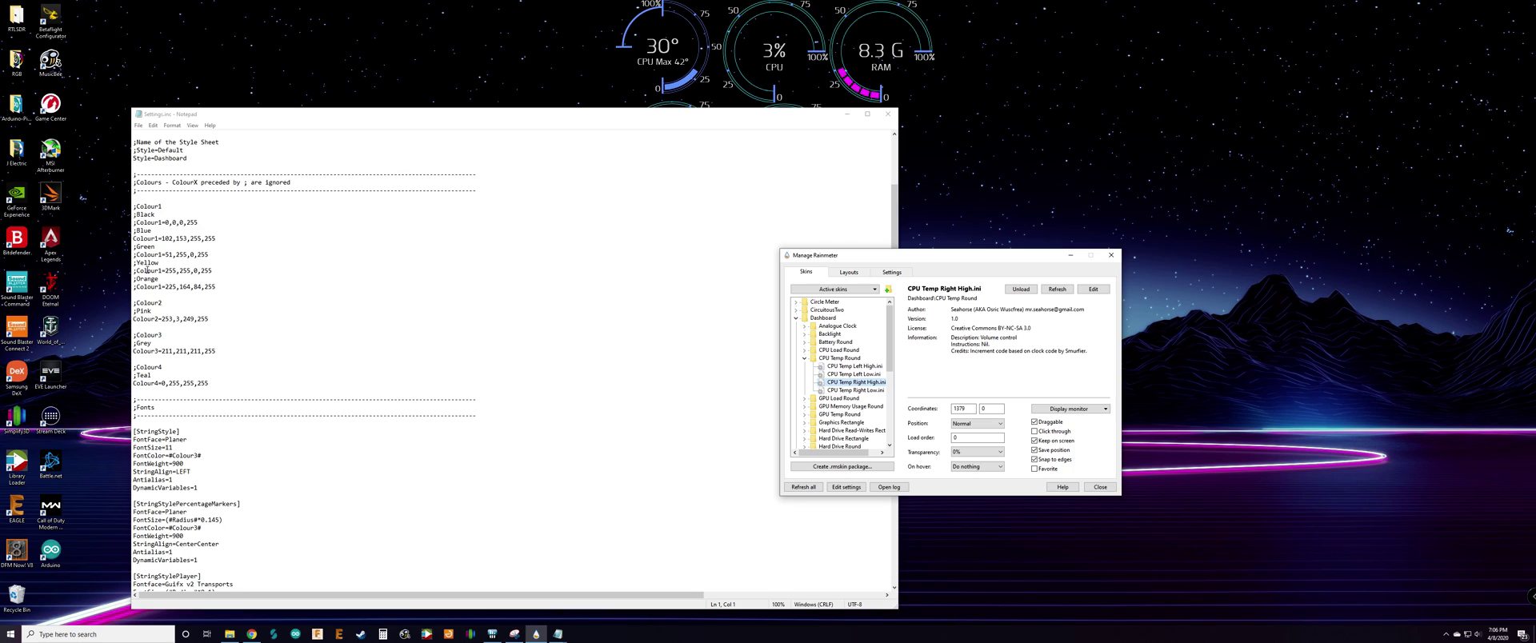
Examine the Colour2 and Colour4 definitions and the semicolon-commented Colour1 alternatives in the Colours section of Settings.inc
drag(166, 337, 134, 302)
click(209, 383)
drag(209, 383, 134, 367)
click(165, 271)
drag(132, 271, 137, 271)
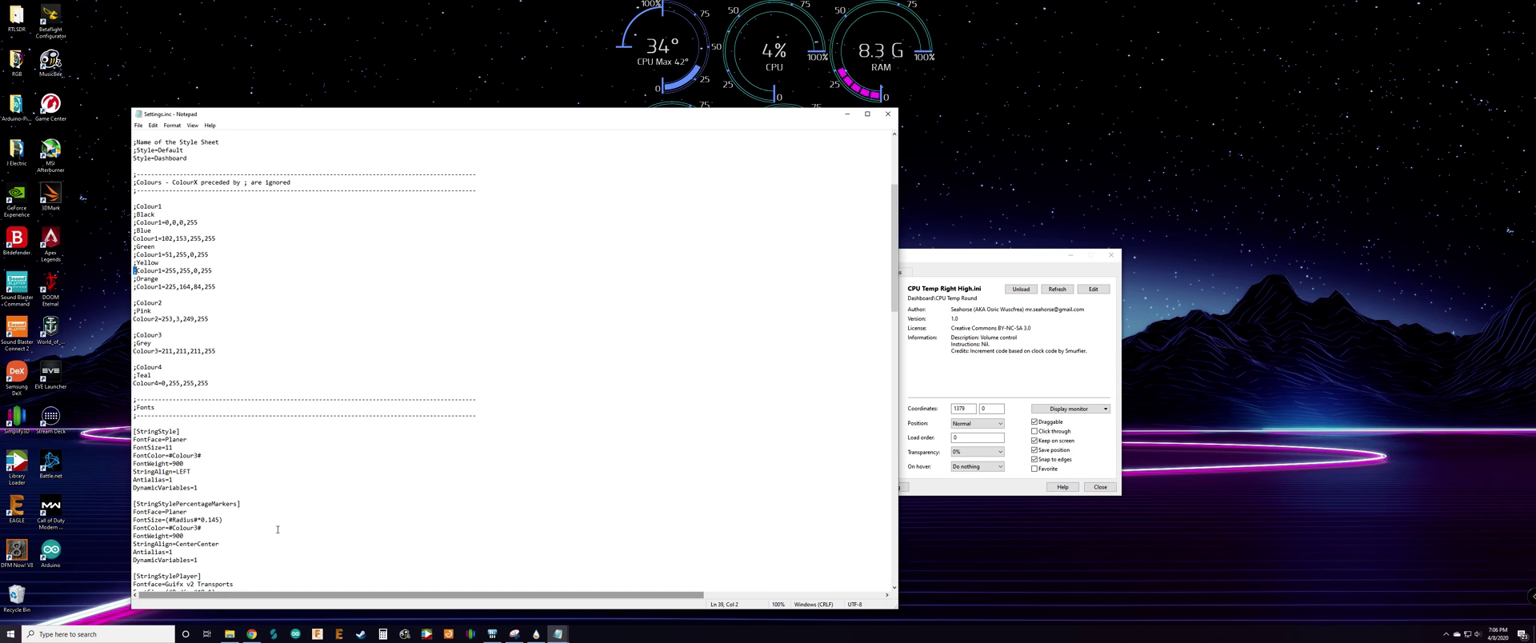
key(Right)
key(Right)
key(Right)
key(Right)
key(Right)
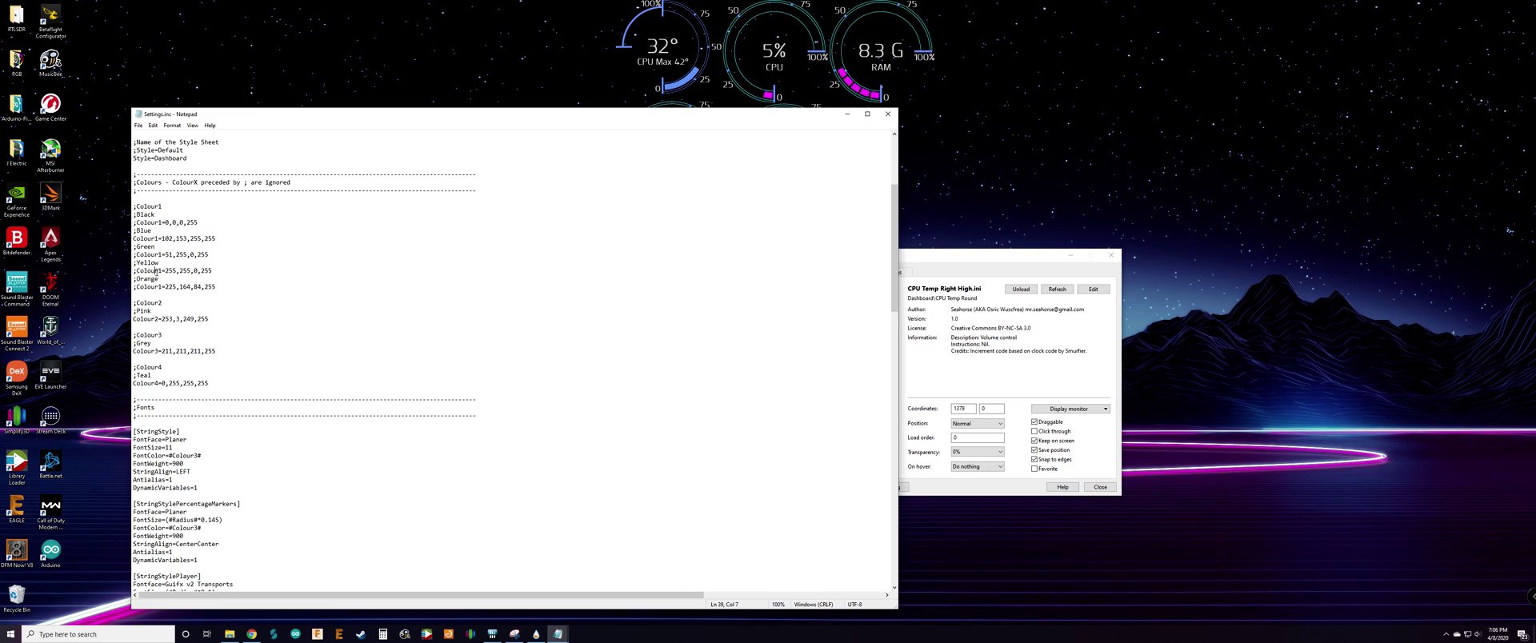
drag(223, 286, 133, 200)
click(151, 215)
drag(136, 206, 211, 292)
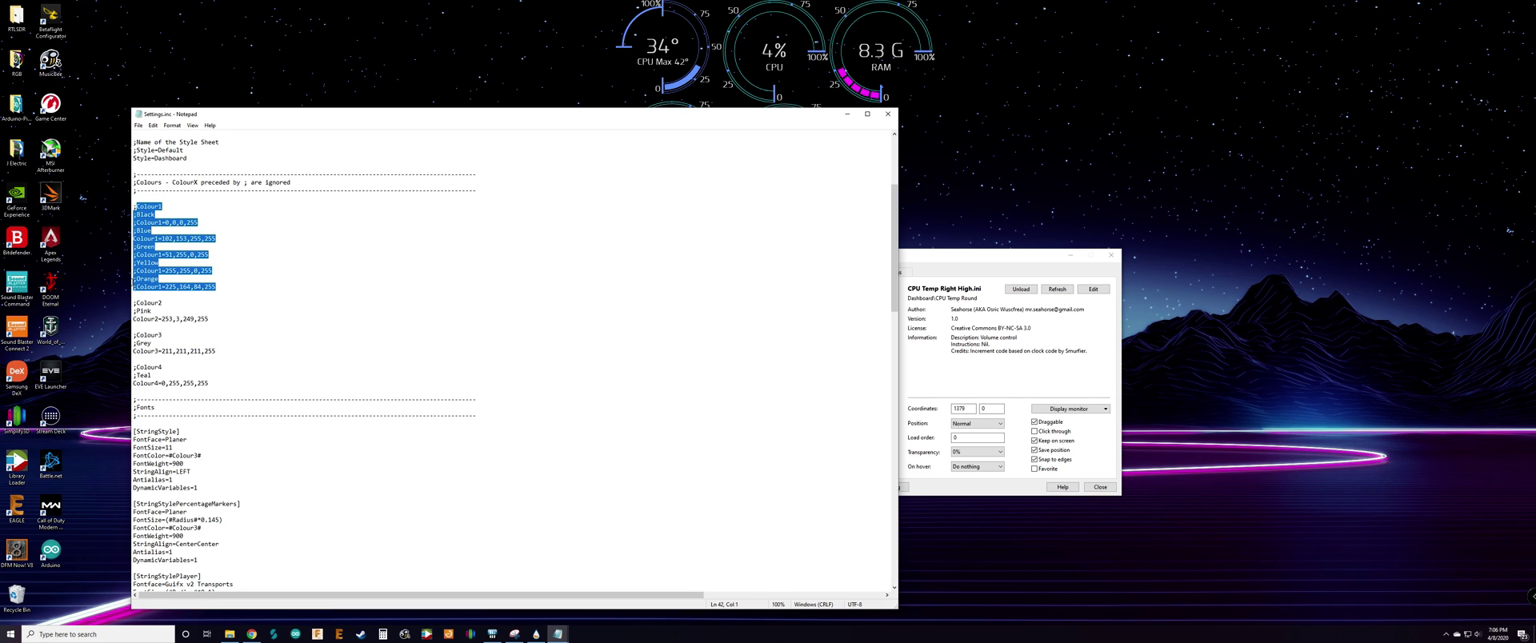
Comment out the blue Colour1 line with a semicolon and activate the yellow Colour1=255,255,0,255 line
click(134, 238)
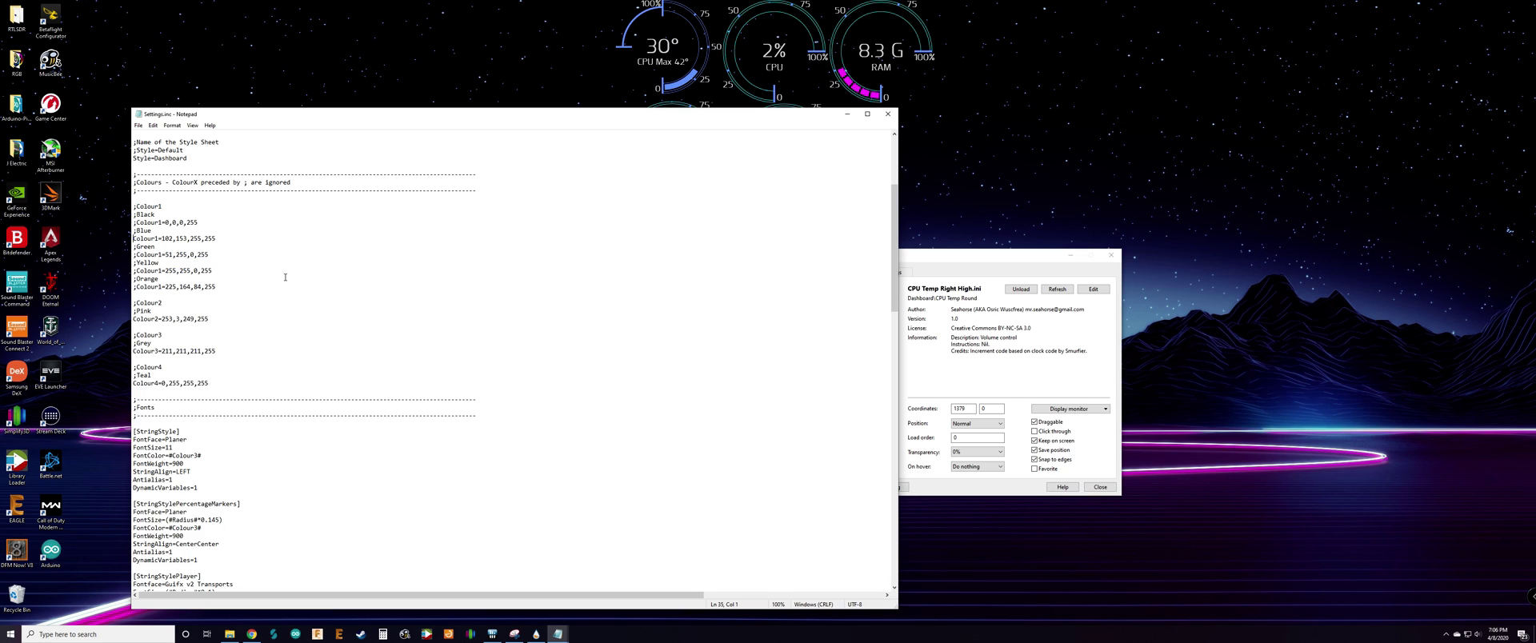
text(;)
key(BackSpace)
key(Down)
key(Down)
key(Down)
key(Down)
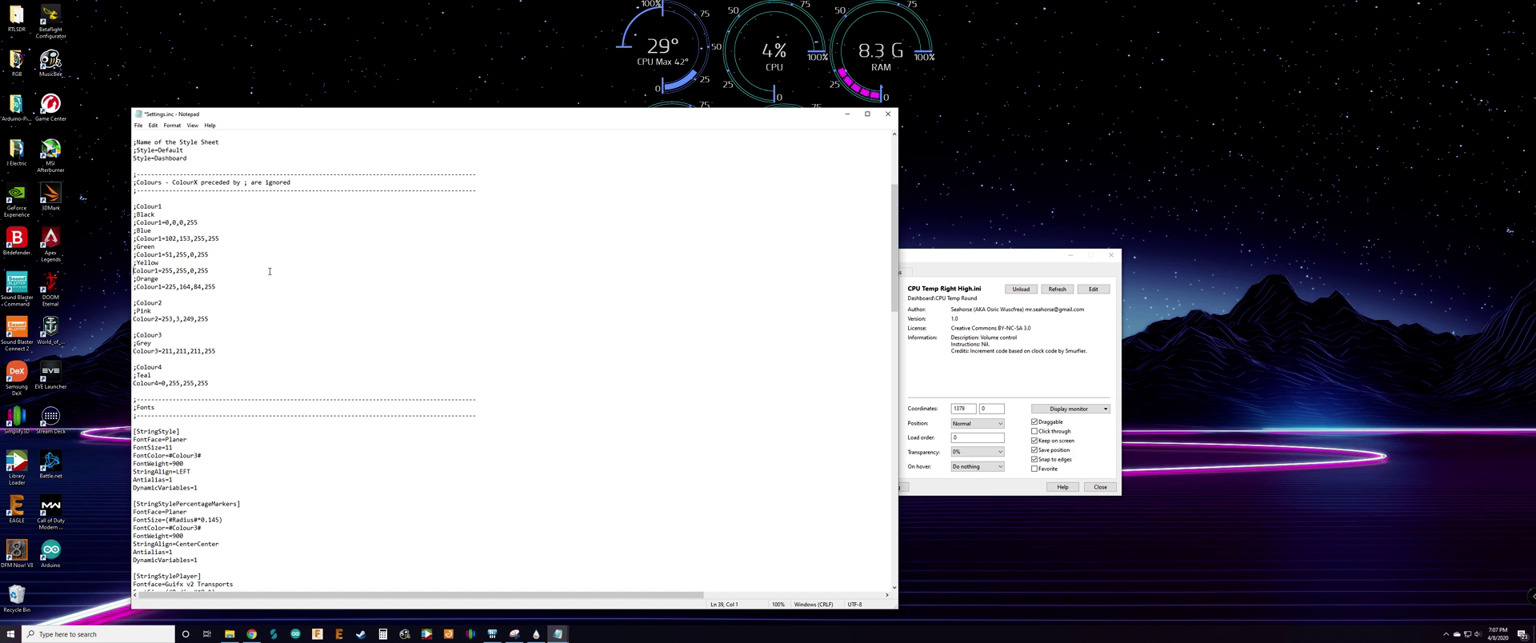
Save Settings.inc and refresh the CPU temperature gauge skin on the desktop to apply the yellow Colour1
click(139, 126)
click(153, 165)
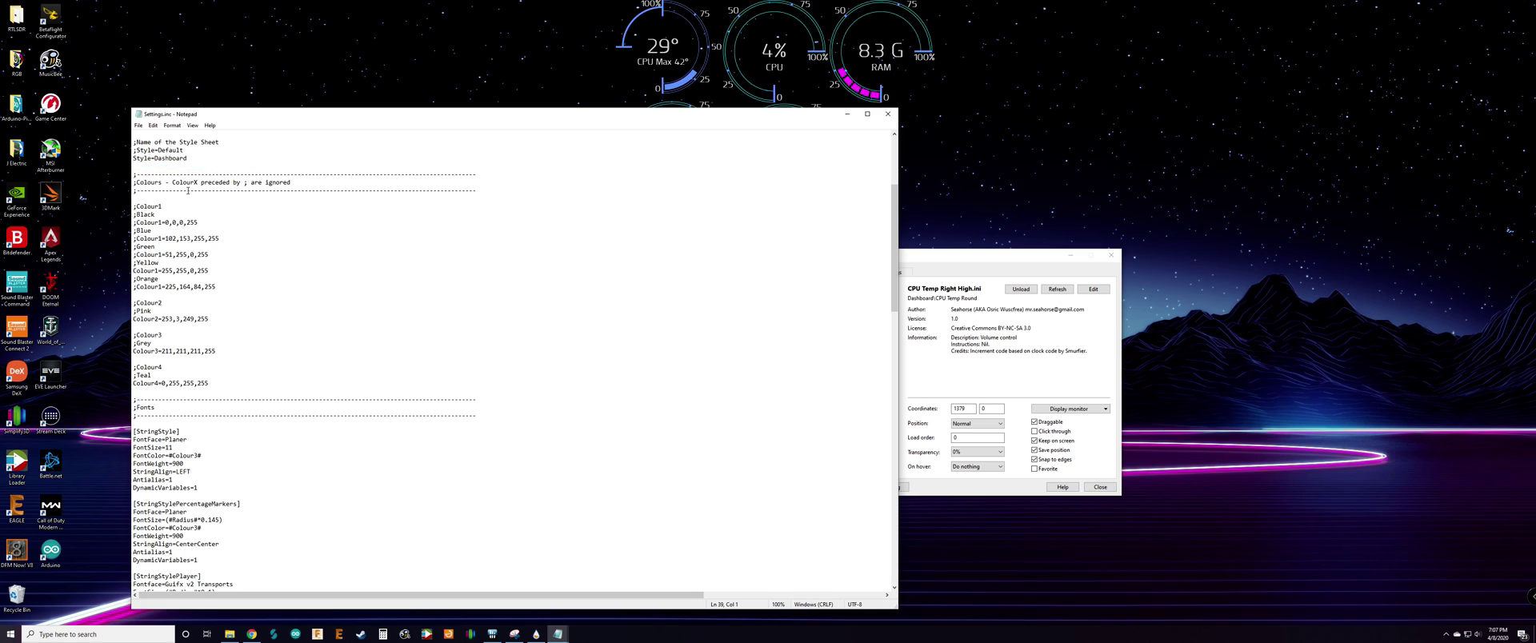
right_click(670, 48)
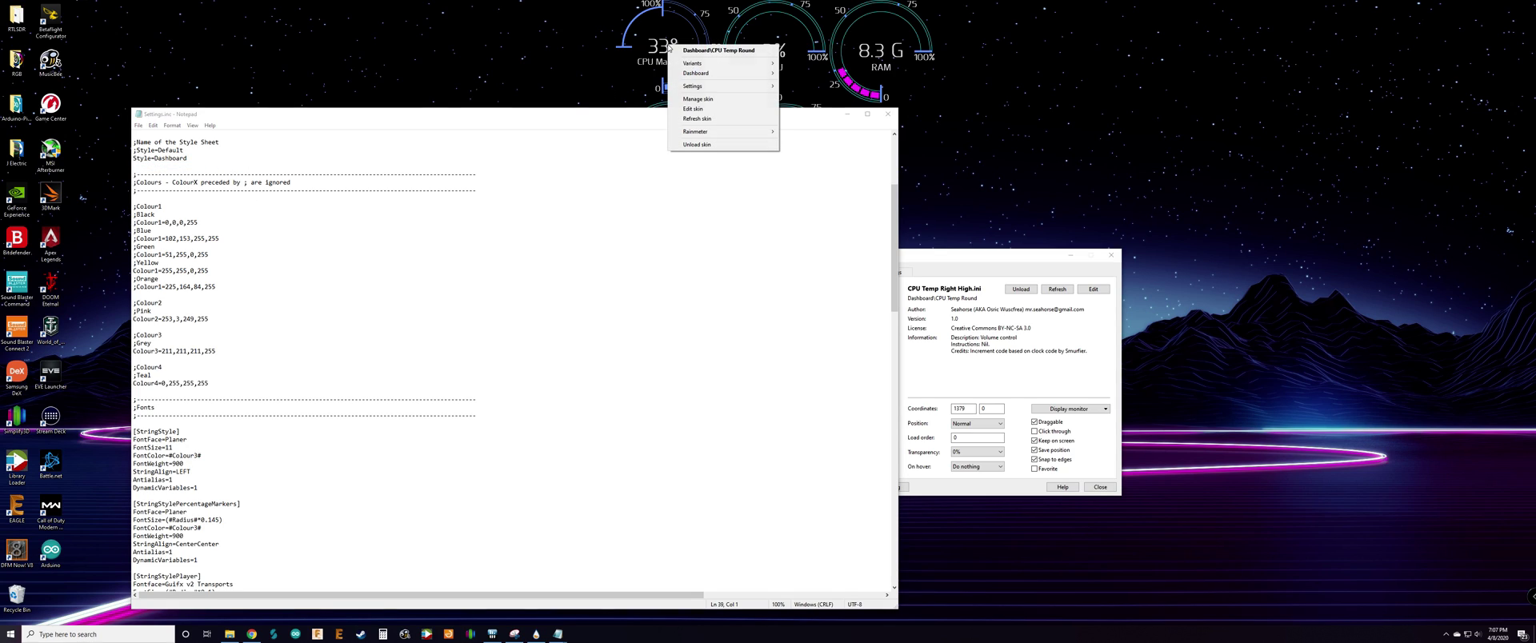
click(697, 118)
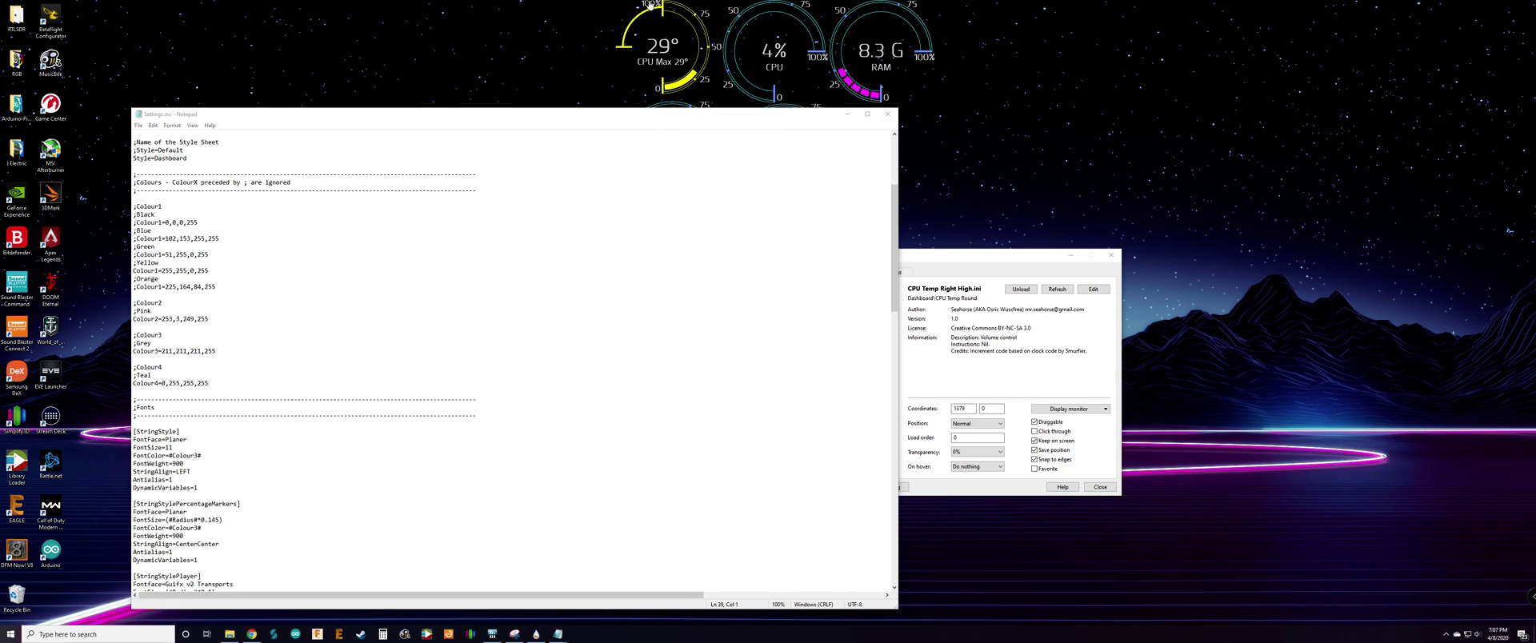
Comment out the yellow Colour1 line again and reactivate the blue Colour1=102,153,255,255 line
click(134, 271)
text(;)
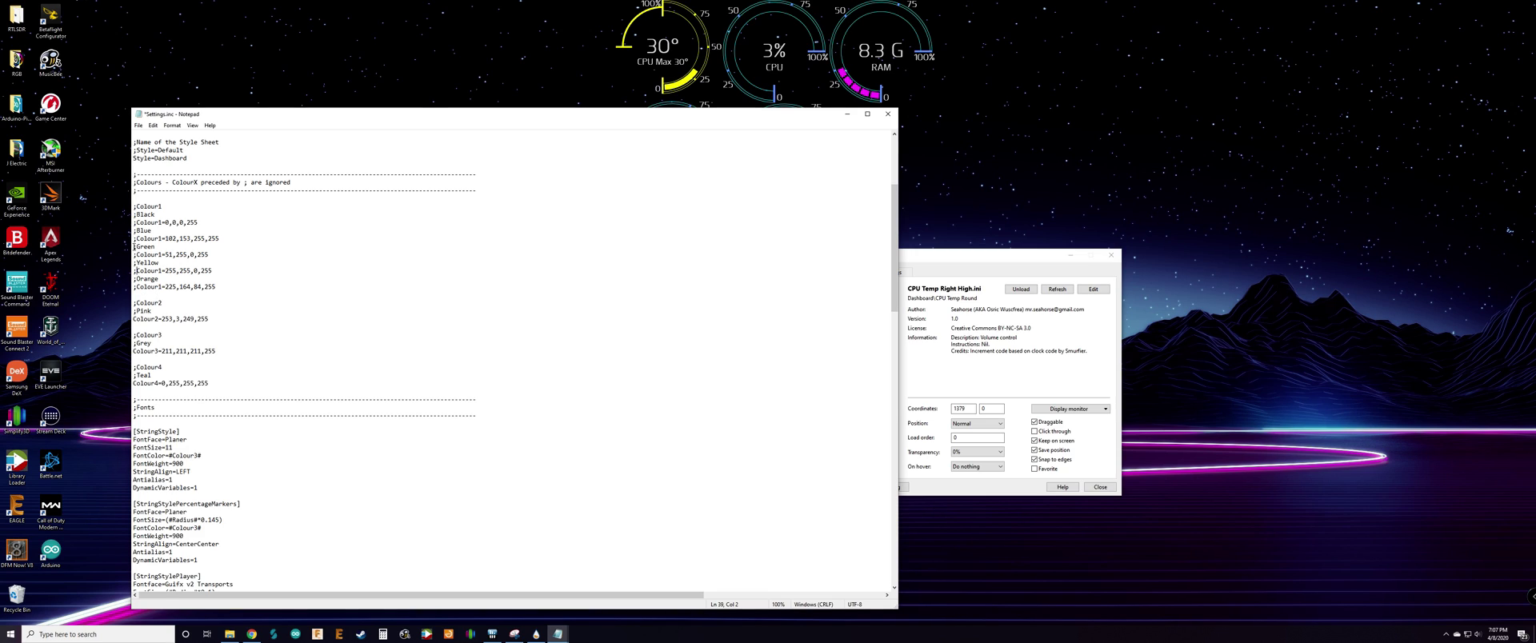
click(137, 239)
key(BackSpace)
Save the restored blue Colour1 setting and refresh the CPU temperature gauge skin on the desktop
click(138, 125)
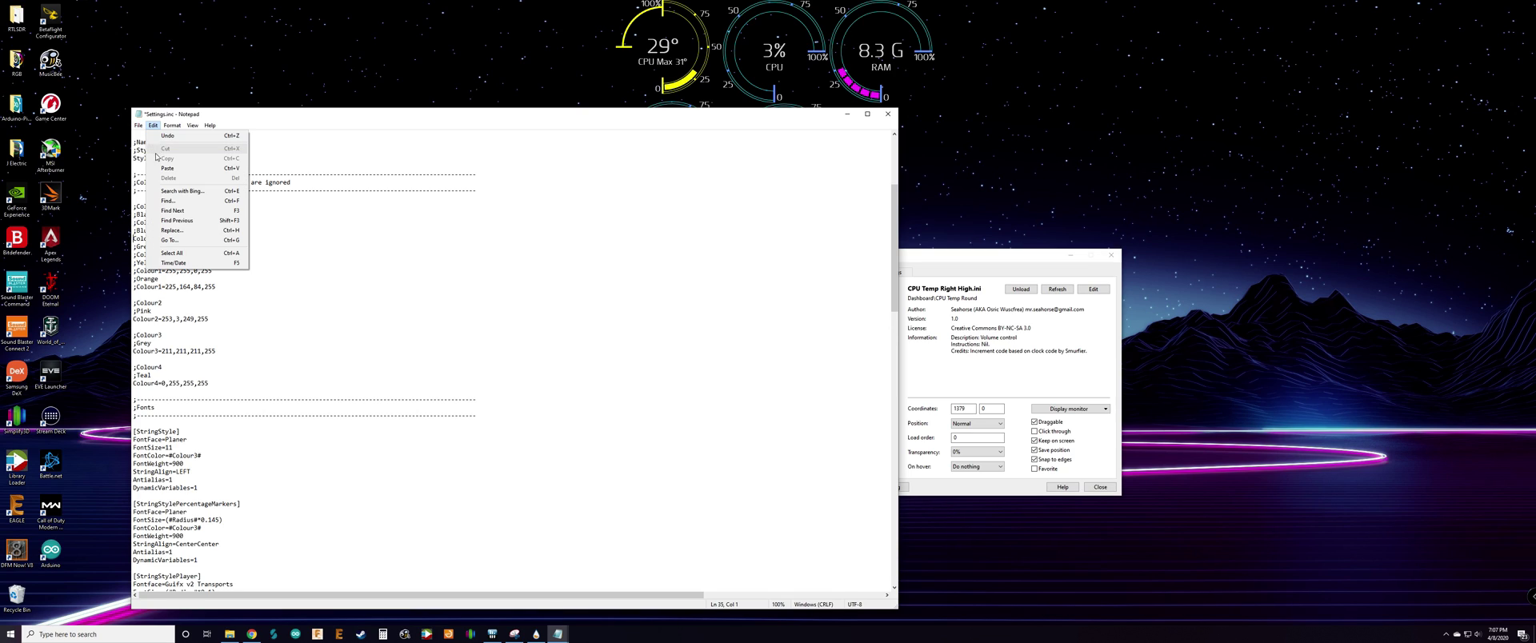
click(152, 166)
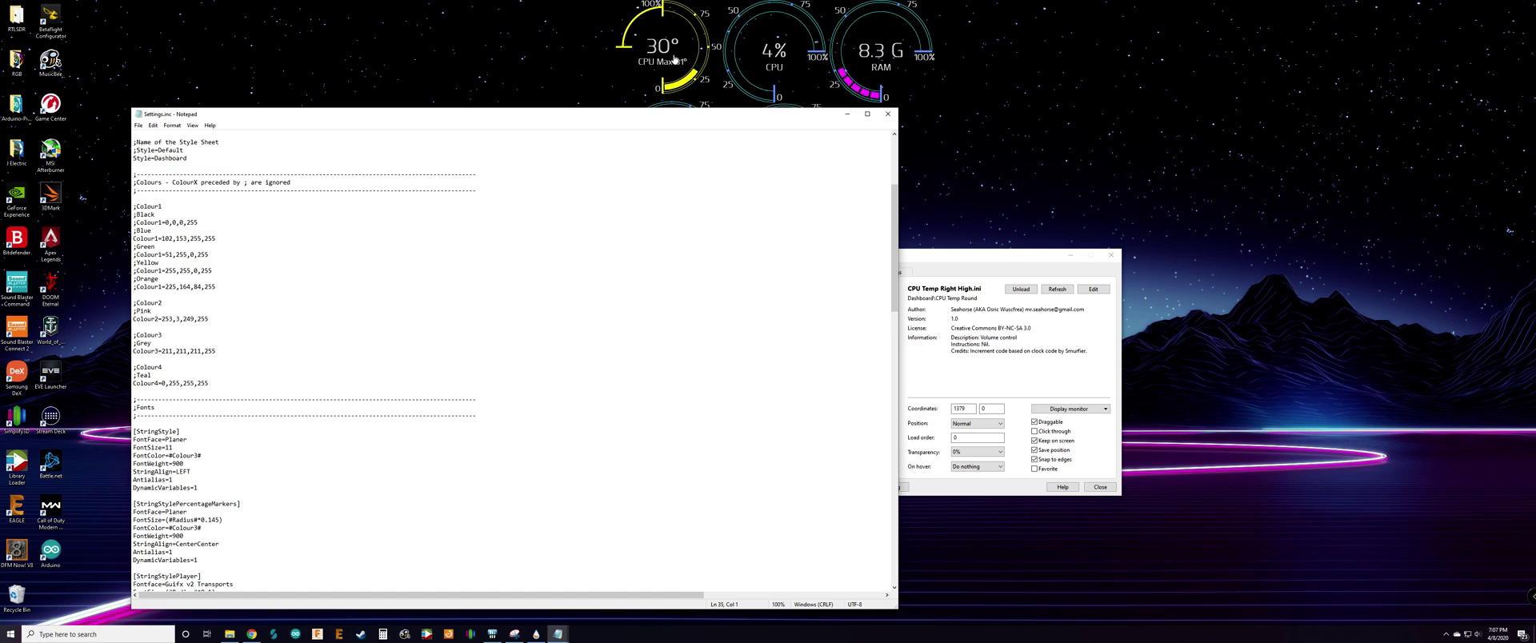
right_click(667, 48)
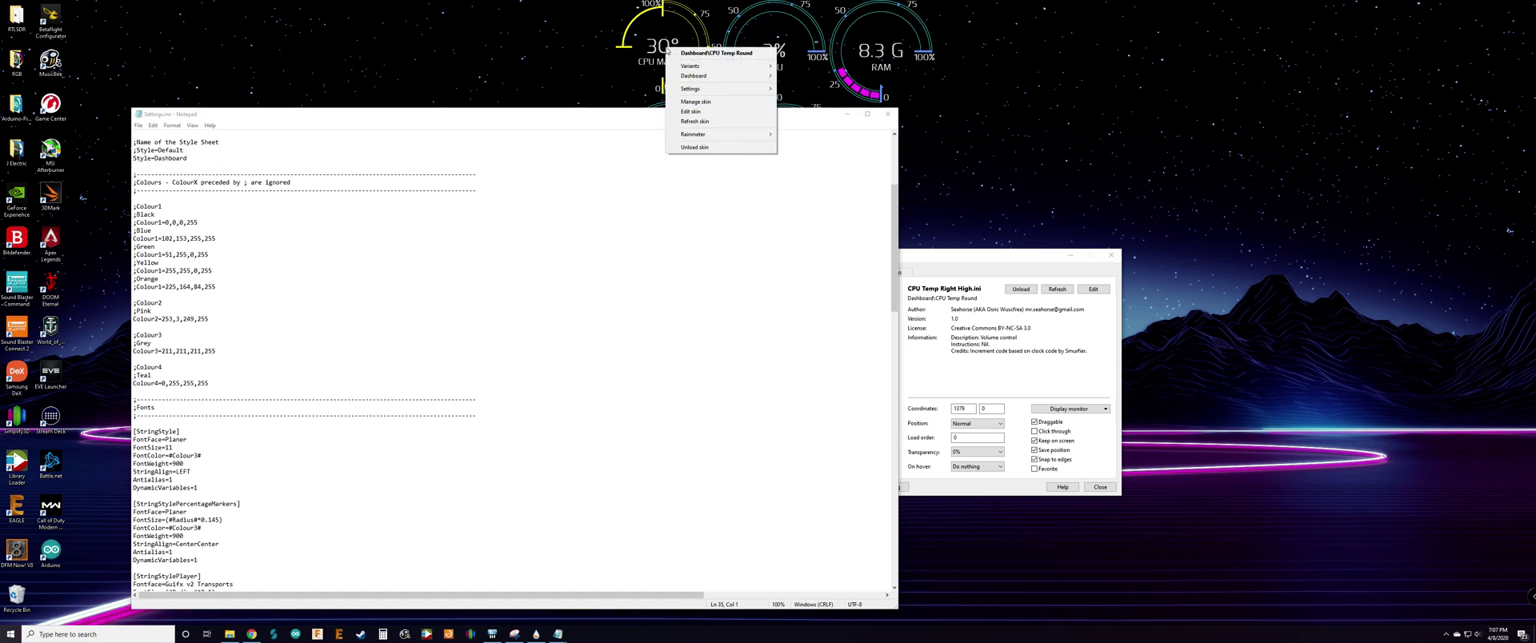
click(706, 121)
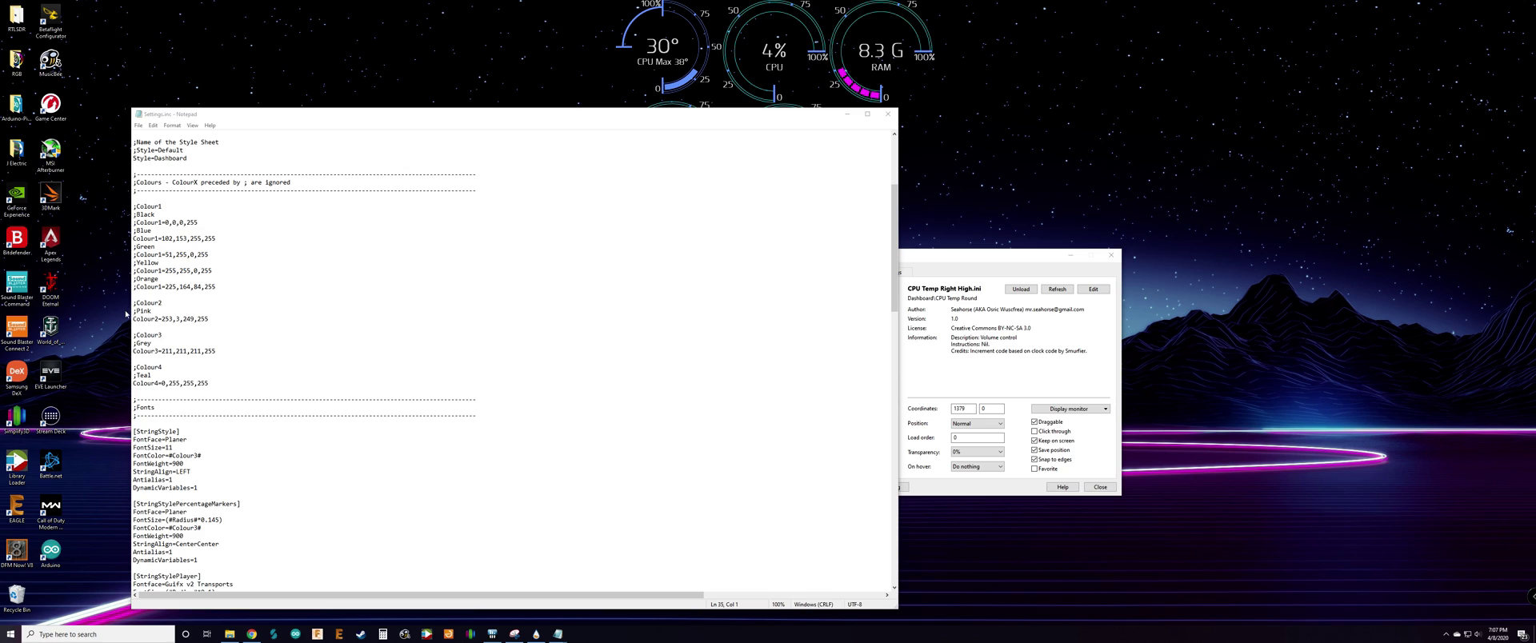
Examine the grey Colour3 entry in Settings.inc, including its label, variable name and RGB values
drag(136, 315, 175, 350)
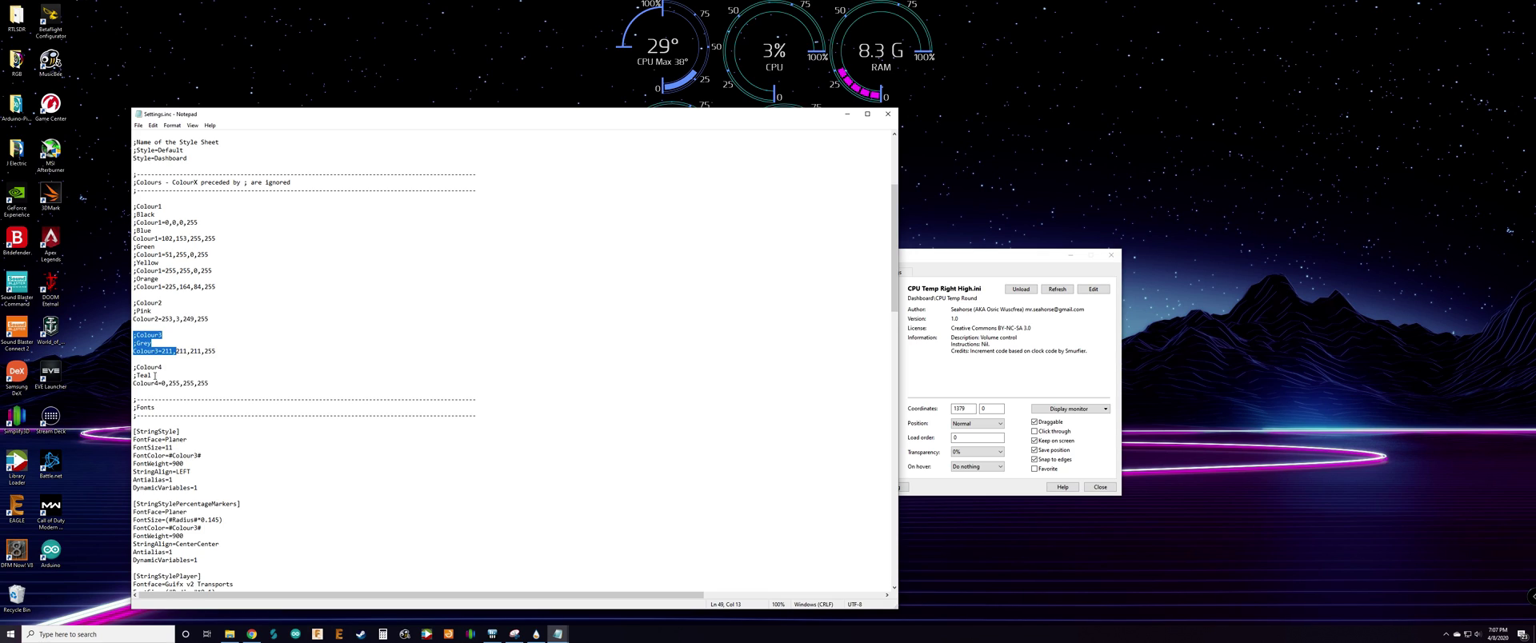
click(160, 362)
drag(152, 343, 133, 335)
drag(133, 351, 159, 352)
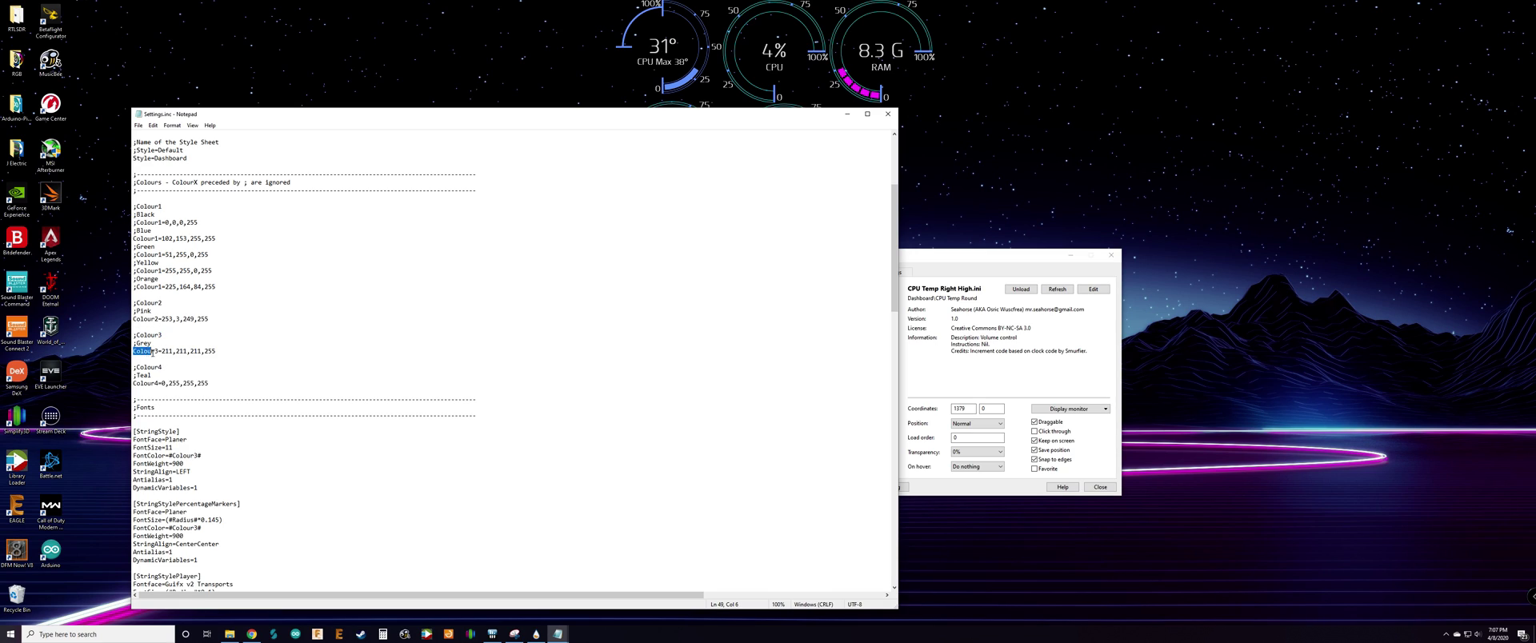
drag(158, 352, 210, 350)
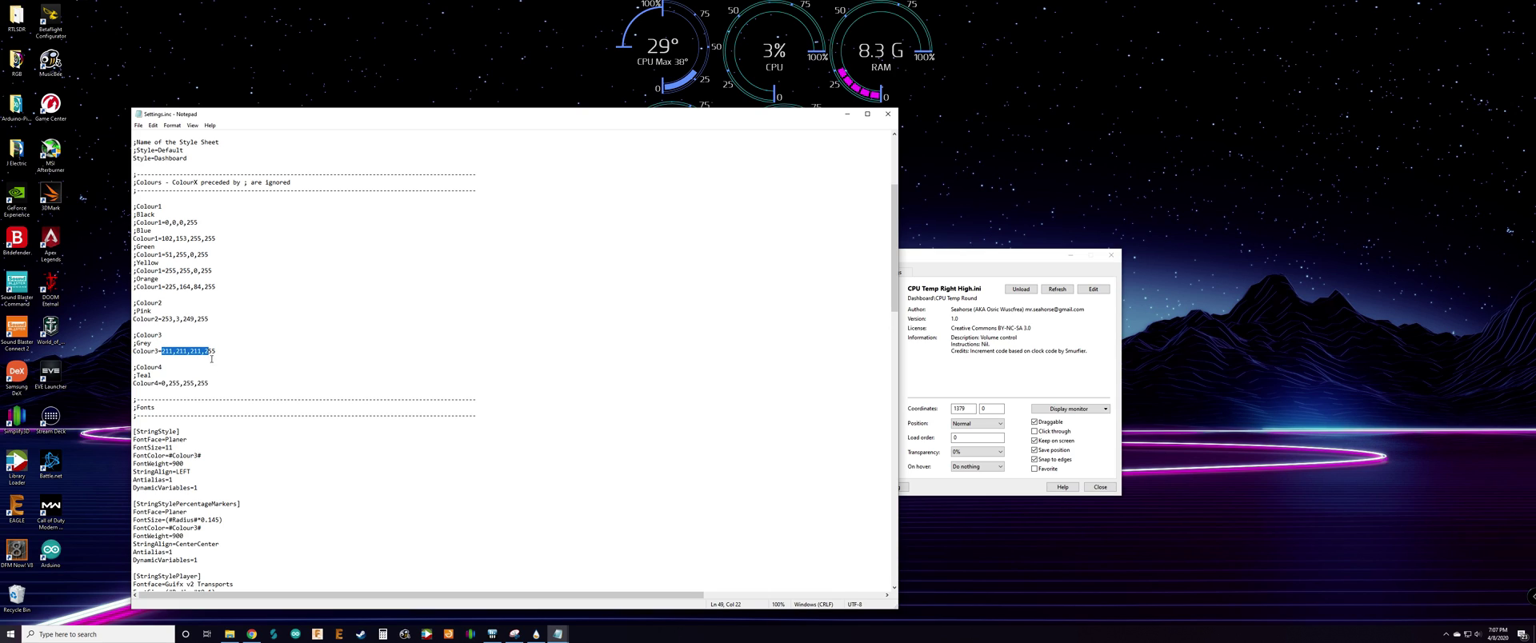
Switch to the HTML Color Codes page in Chrome, pick a bright yellow and highlight its RGB value 239, 250, 7
click(251, 633)
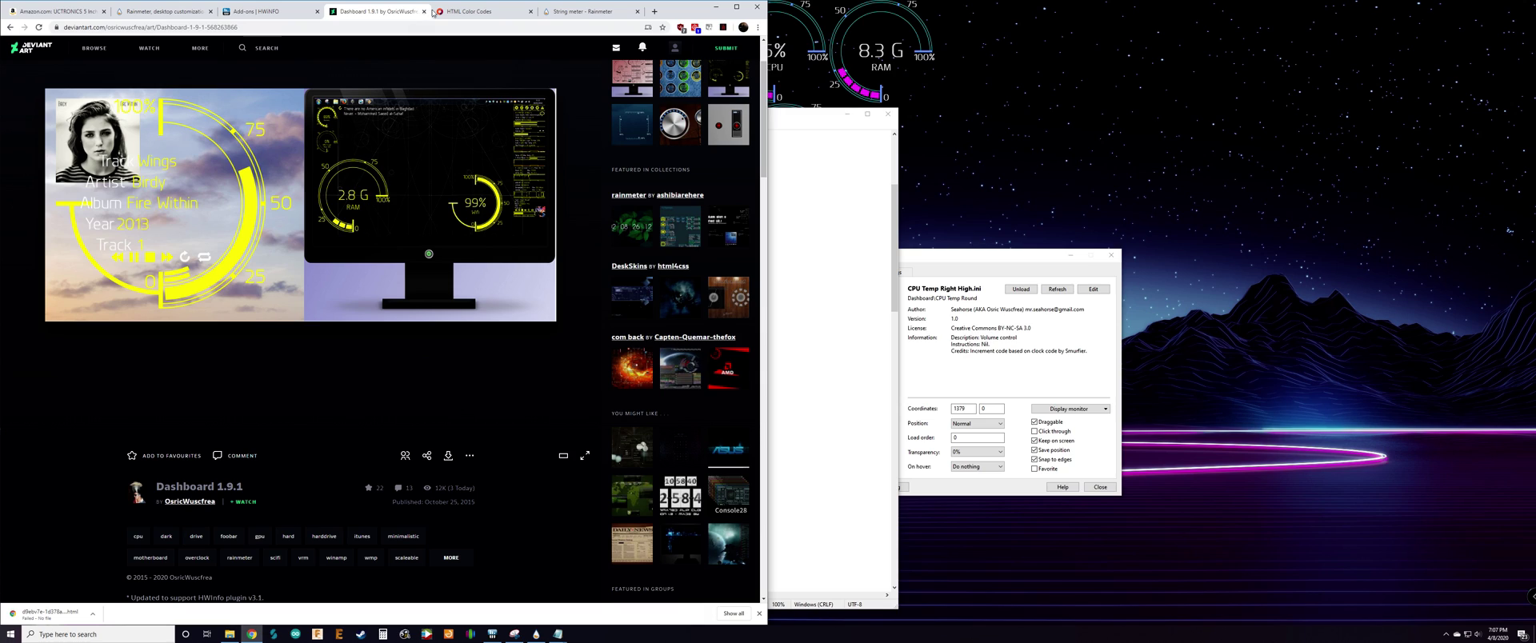
click(468, 12)
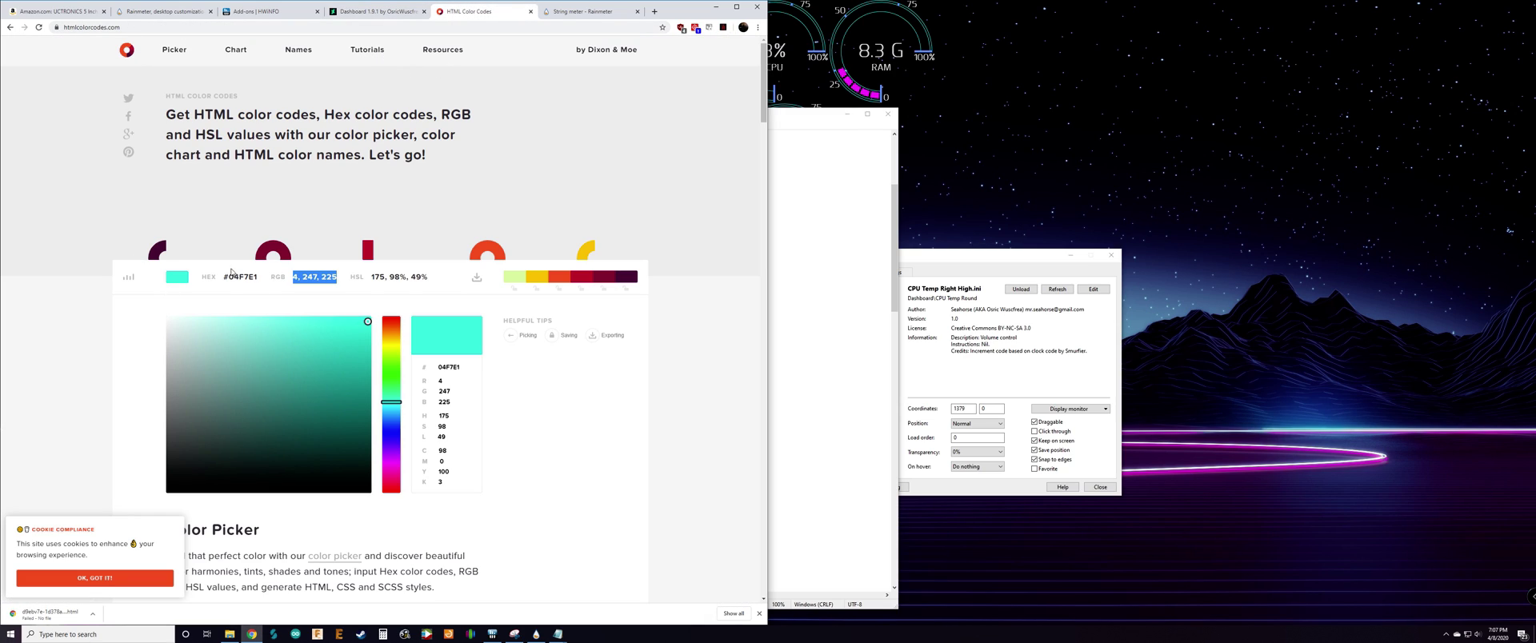
click(392, 348)
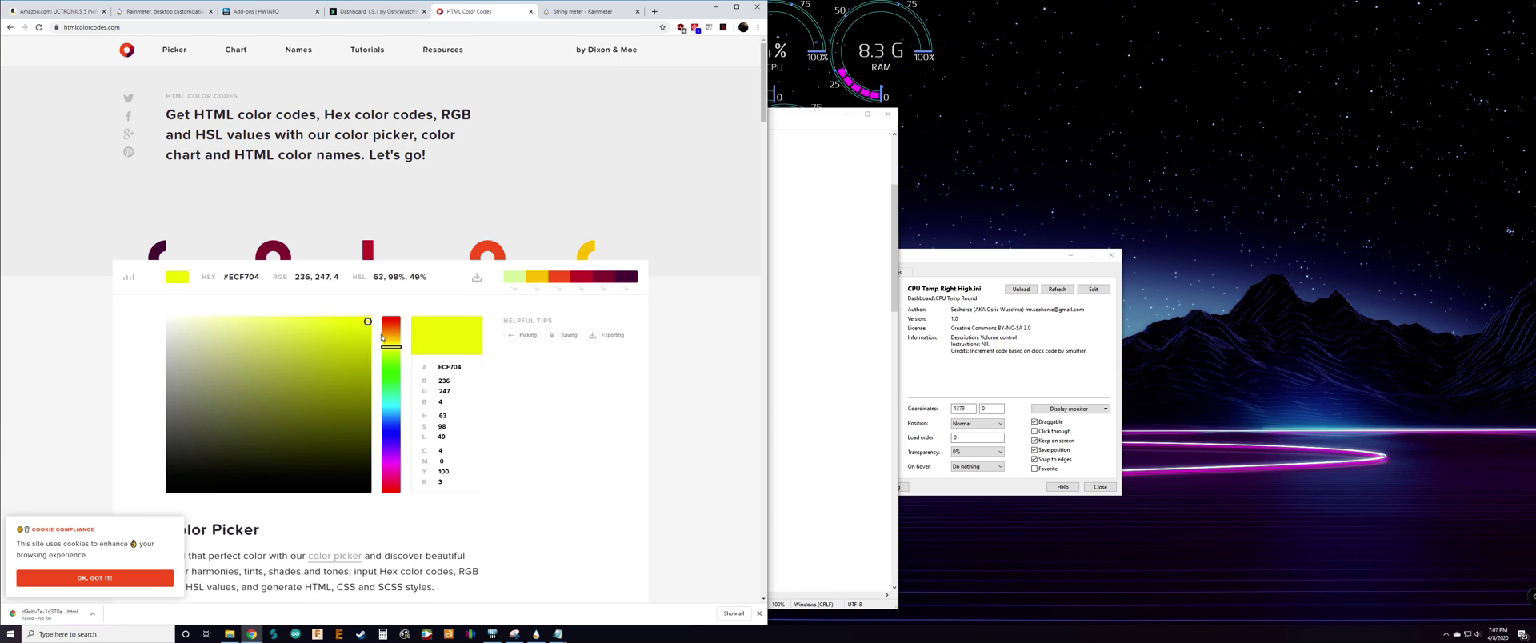
drag(368, 322, 366, 321)
drag(293, 282, 342, 276)
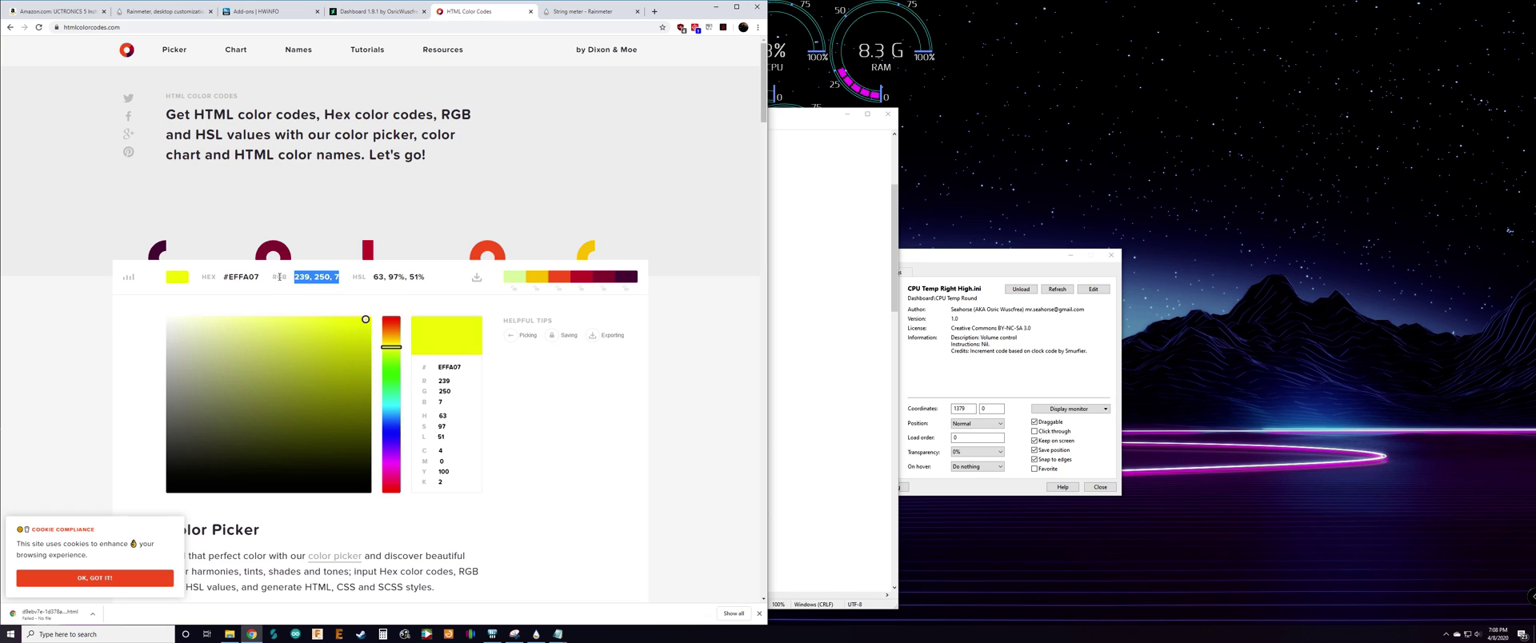
Return to Settings.inc in Notepad and add a ;Colour5 comment line below the teal Colour4 entry
click(716, 6)
click(214, 383)
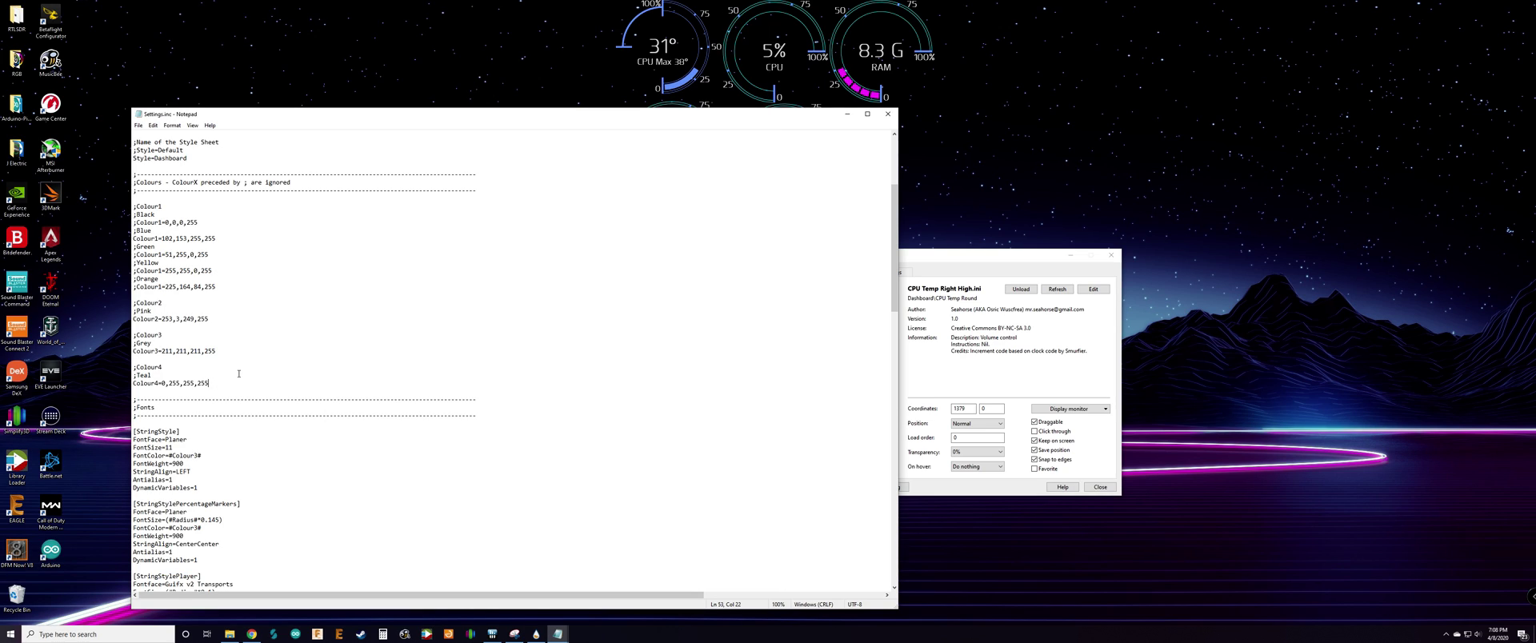
key(Return)
key(Return)
text(;colour5)
click(150, 399)
key(BackSpace)
text(C)
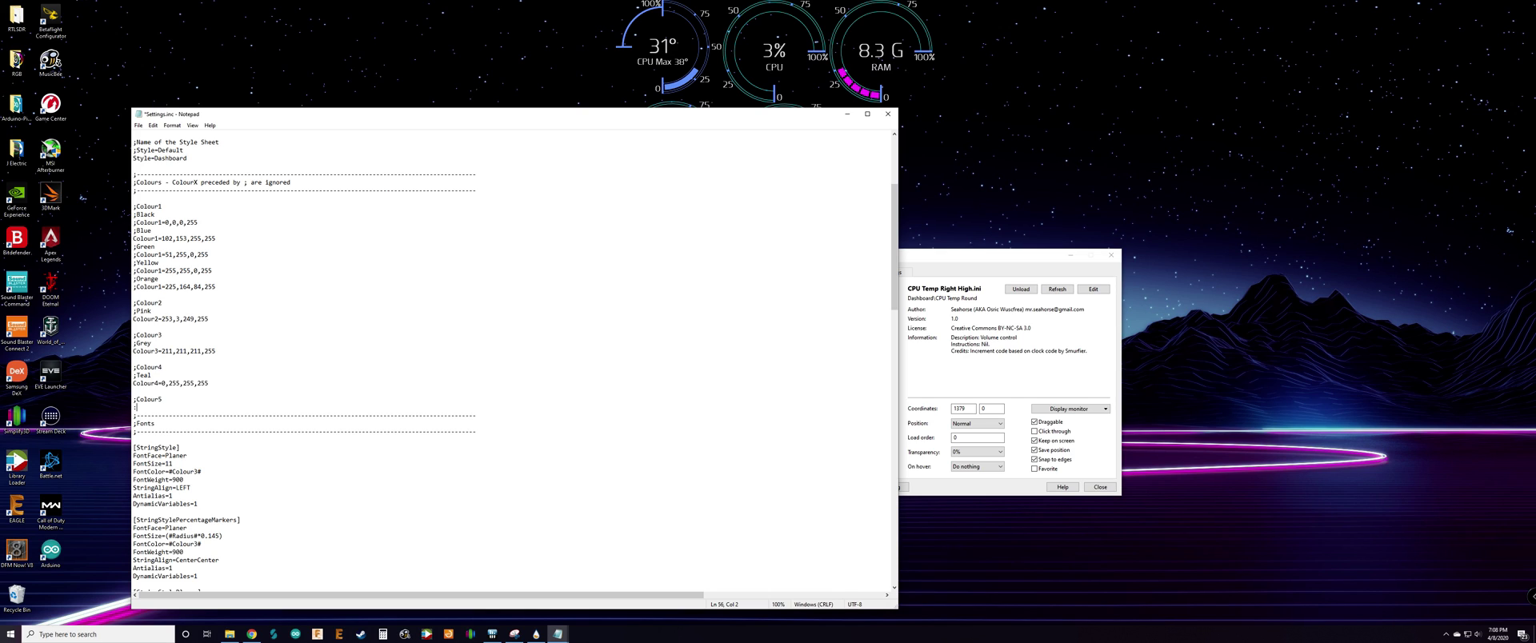
key(BackSpace)
Pick red with RGB 250, 23, 0 on the HTML Color Codes page and add a ;Red comment under ;Colour5 in Settings.inc
key(alt+Tab)
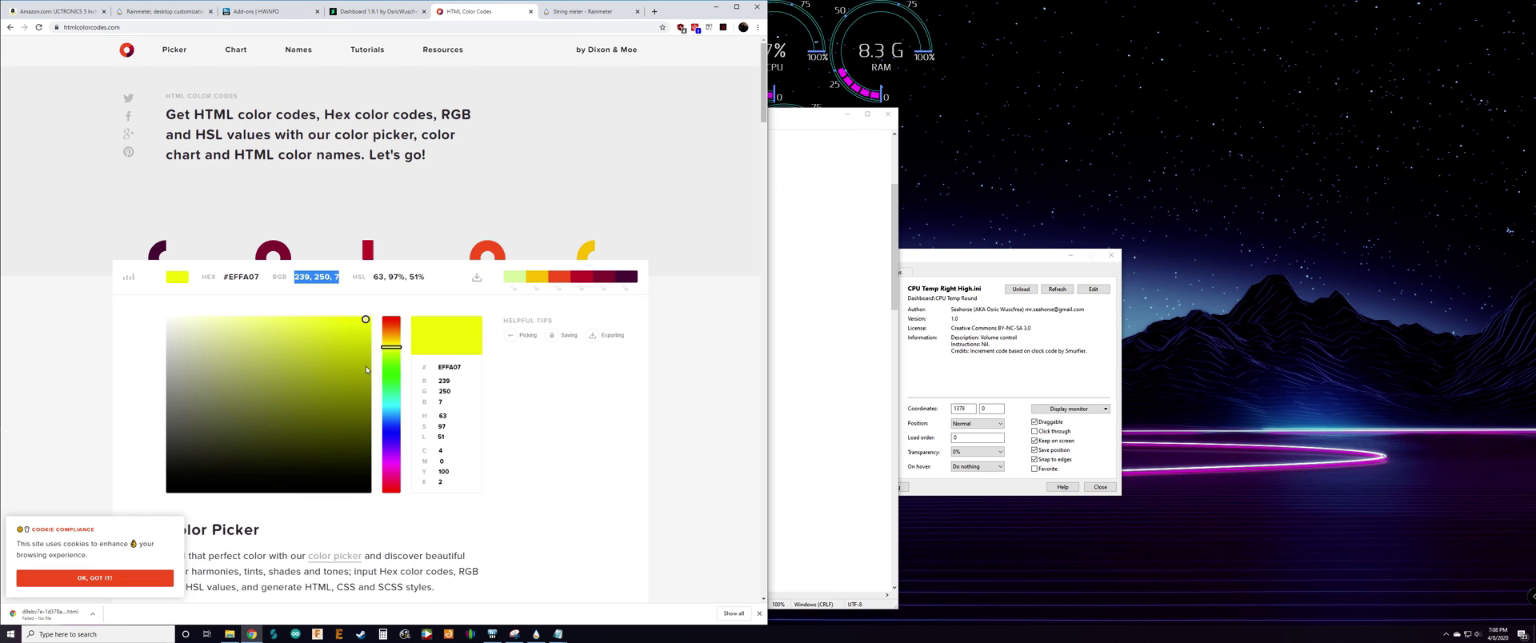
mouse_move(397, 352)
mouse_down()
mouse_move(401, 323)
mouse_move(373, 319)
mouse_up()
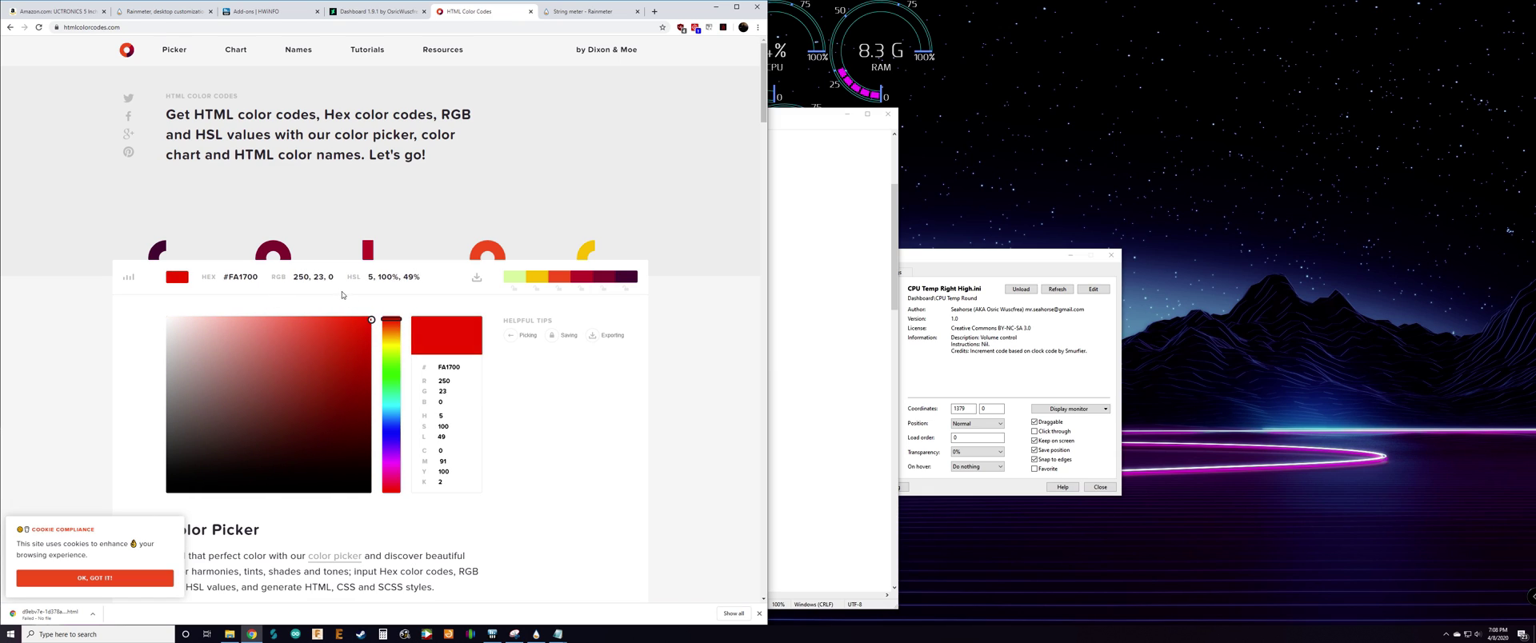
key(alt+Tab)
text(re)
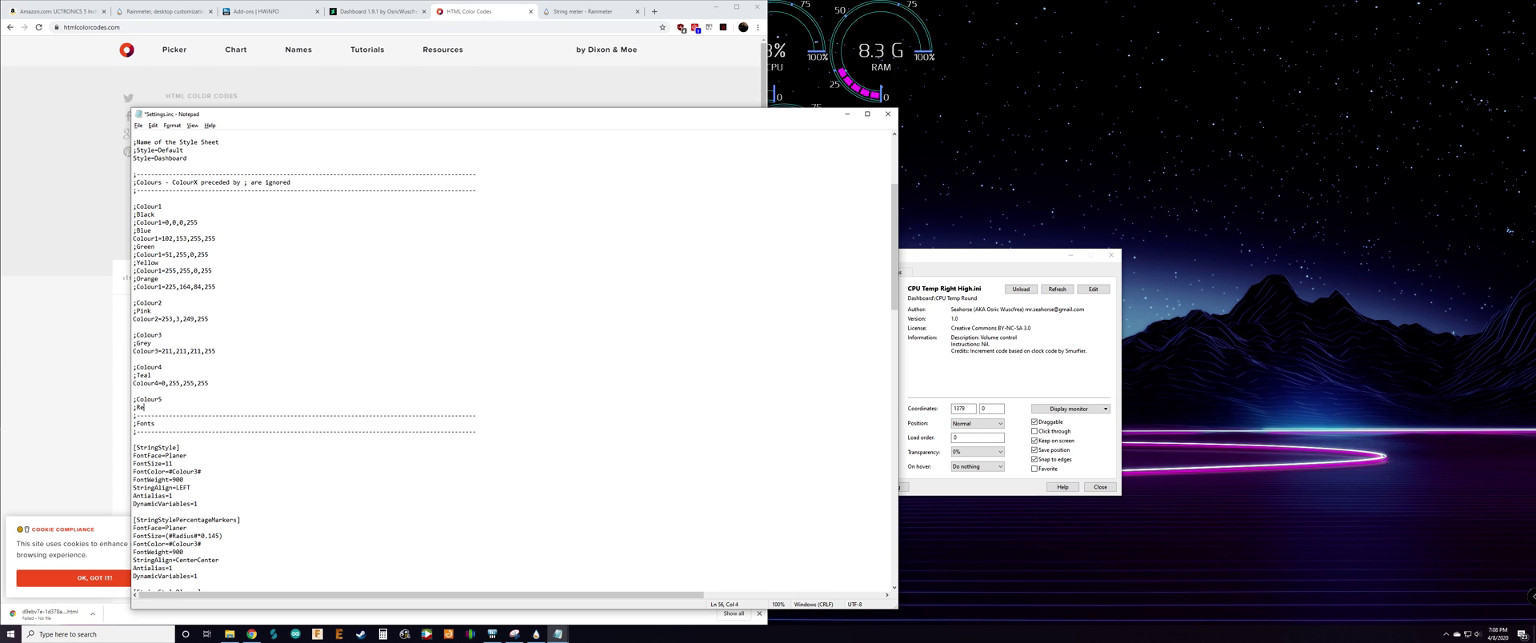
text(d)
key(Return)
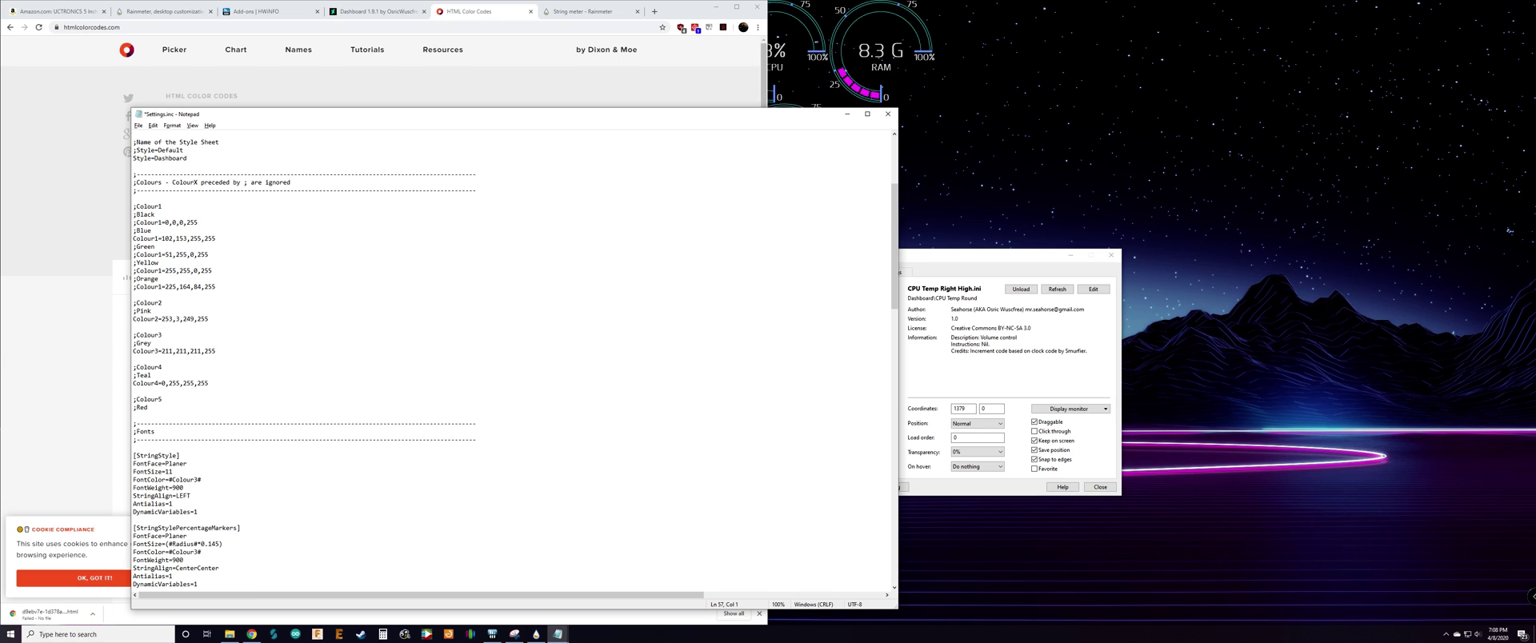
Define Colour5=250,23,0,255 below the ;Red comment, with Notepad moved clear of the colour picker, and save the file
text(Colour)
drag(310, 117, 761, 103)
text(5=250)
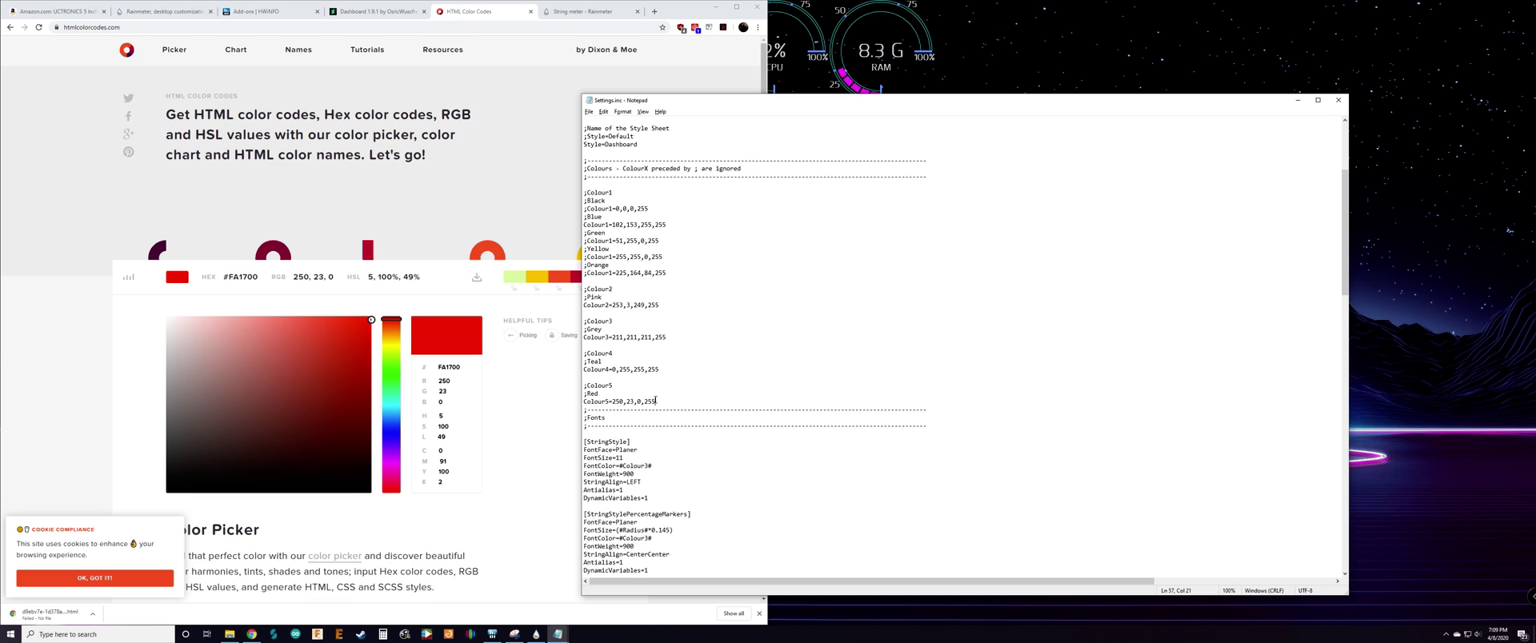
Examine the Fonts section of Settings.inc, highlighting the StringStyle, StringStylePercentageMarkers, StringStylePlayer and LauncherStyle headings
scroll(671, 369, down, 1)
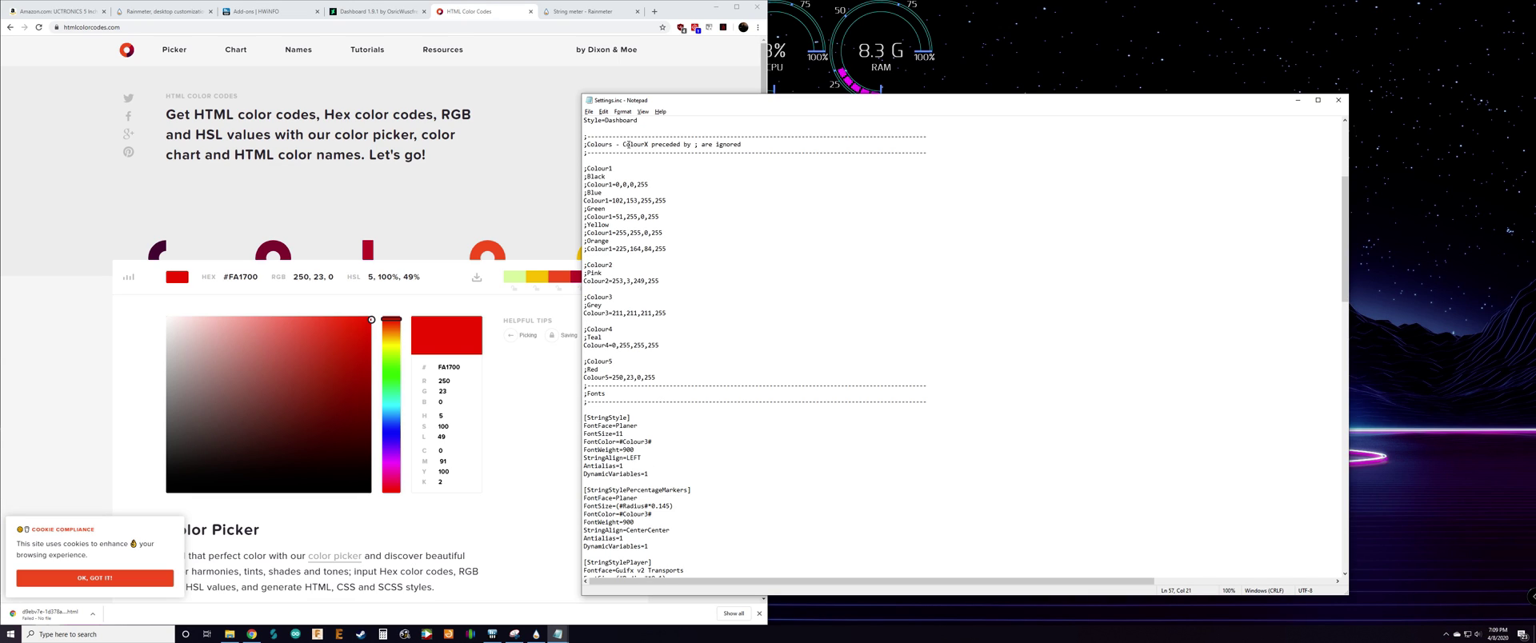
scroll(619, 405, down, 4)
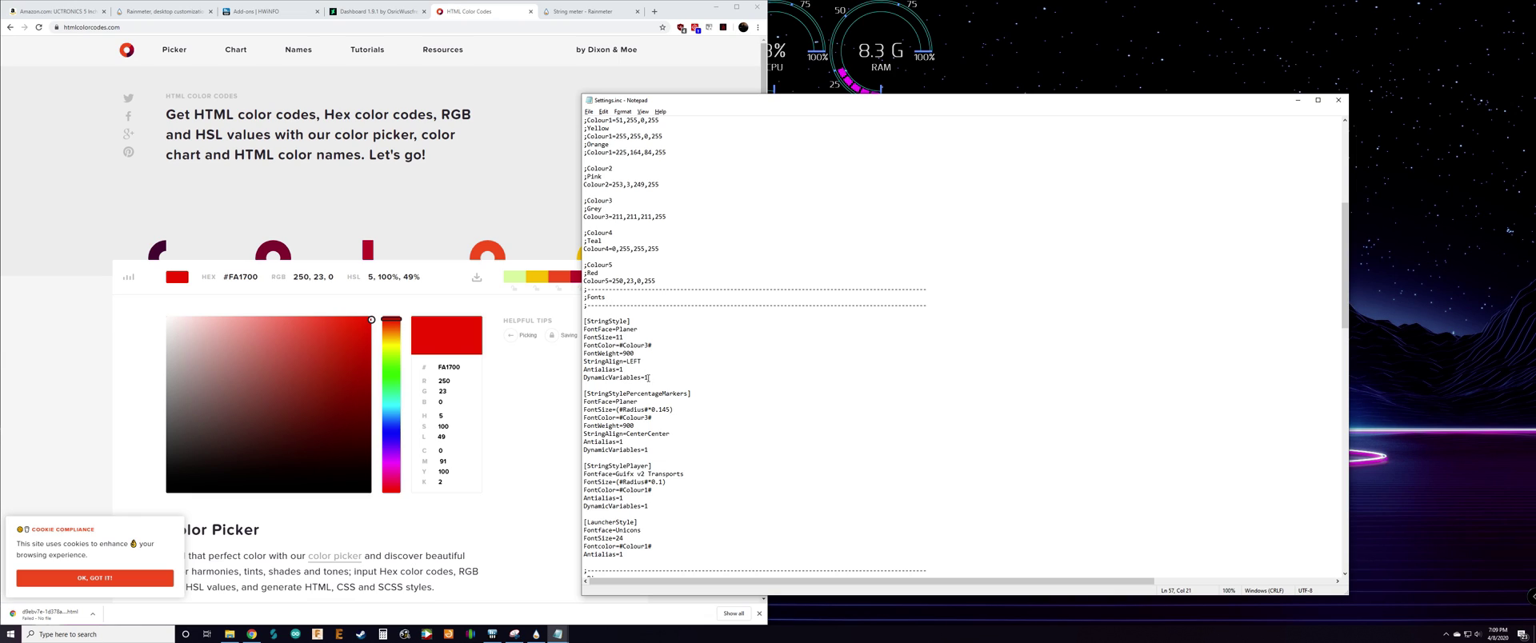
drag(648, 378, 583, 297)
scroll(616, 320, down, 1)
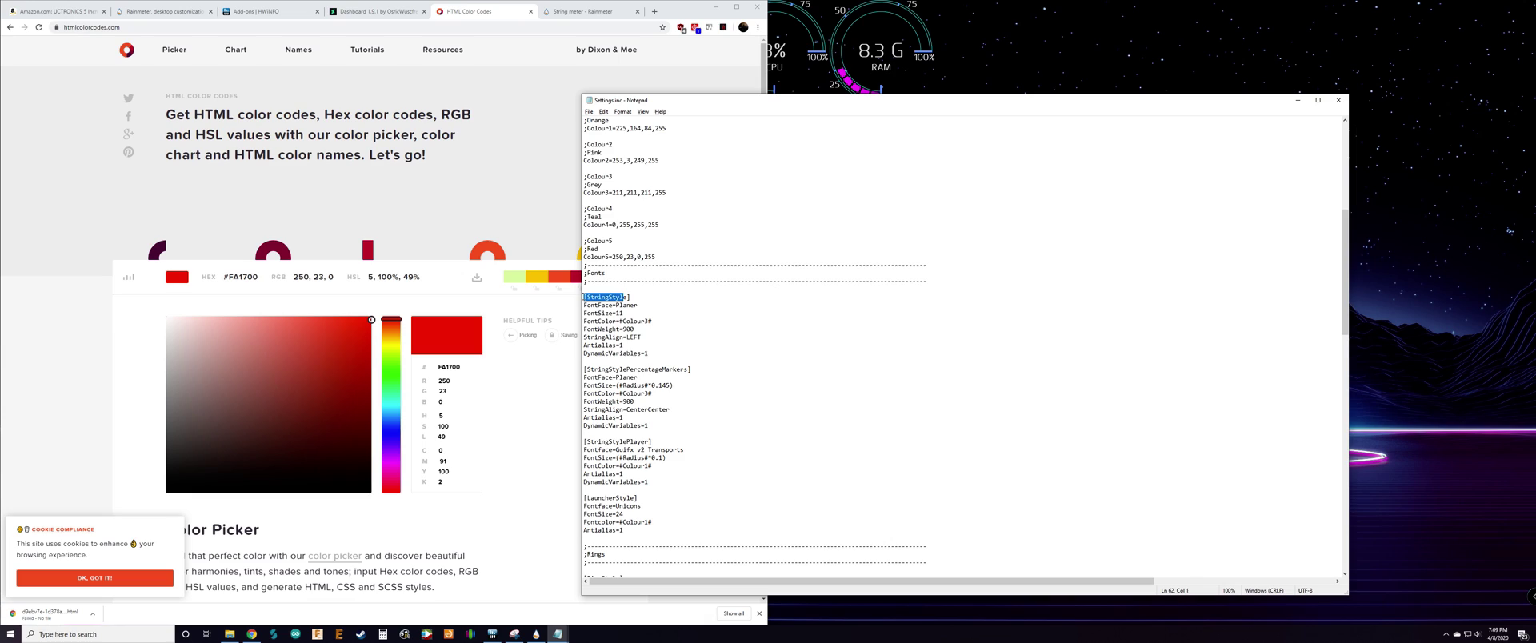
drag(691, 369, 591, 361)
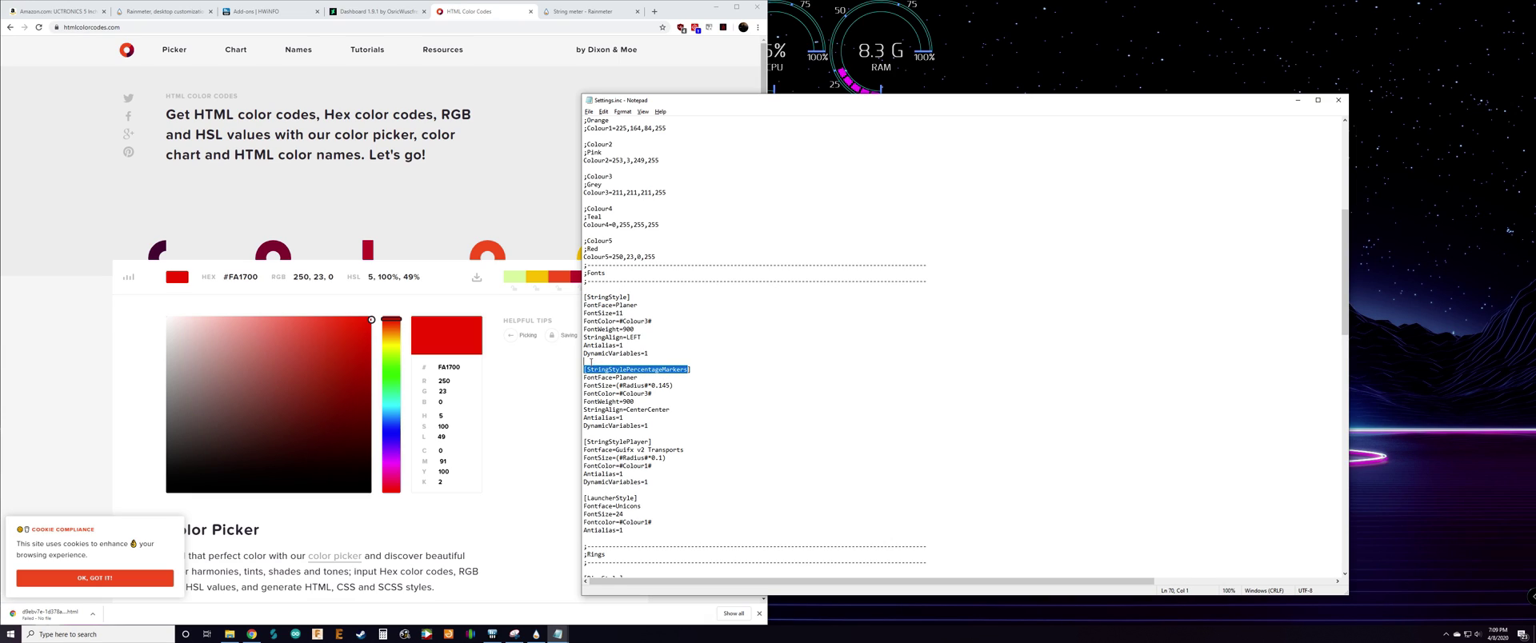
drag(646, 442, 598, 442)
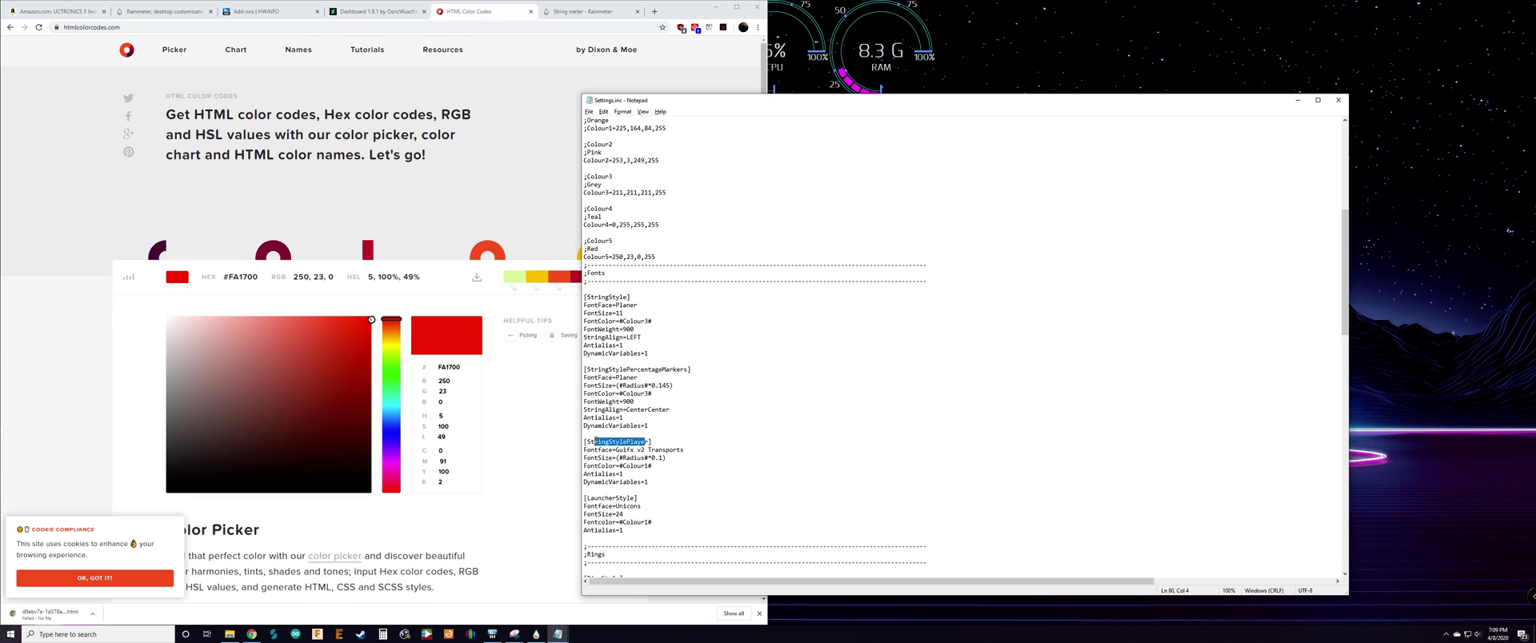
scroll(596, 442, down, 1)
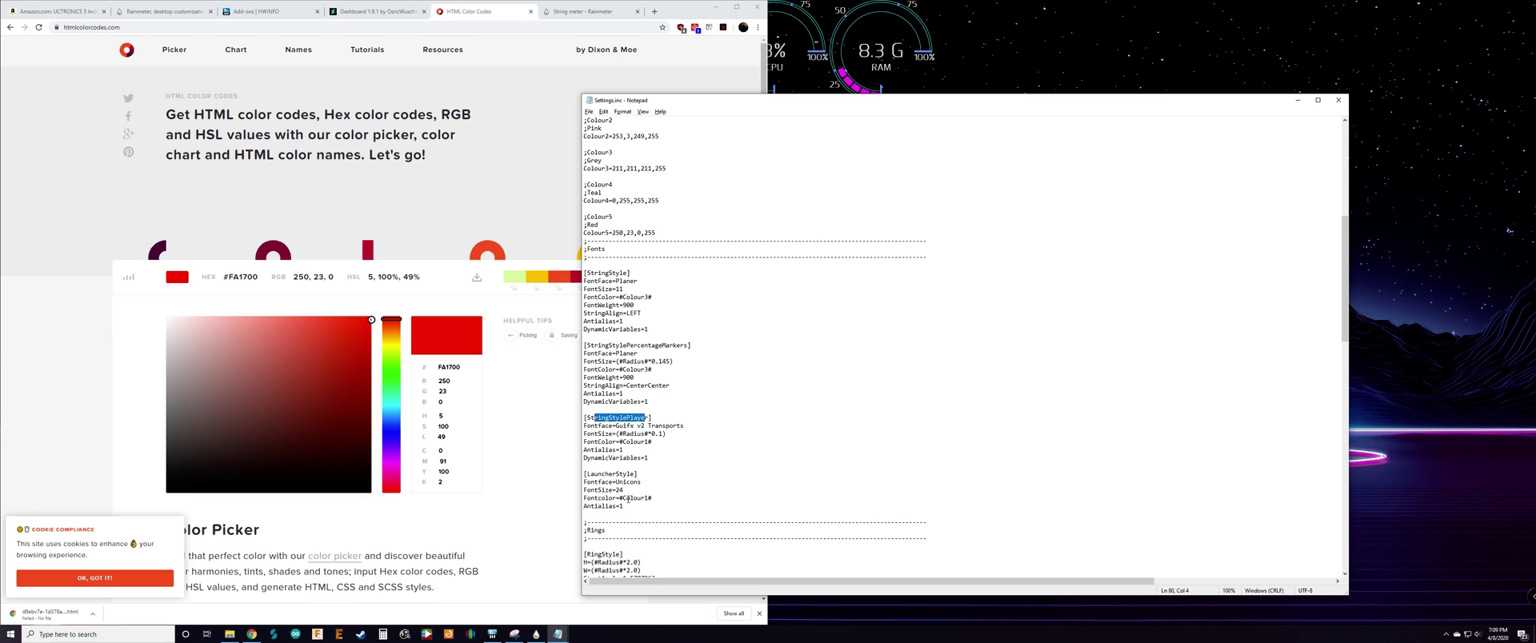
drag(632, 473, 597, 473)
Minimise Chrome, move Notepad so it no longer covers the CPU temperature gauge, and highlight the FontWeight line of [StringStyle]
click(716, 7)
drag(797, 104, 909, 112)
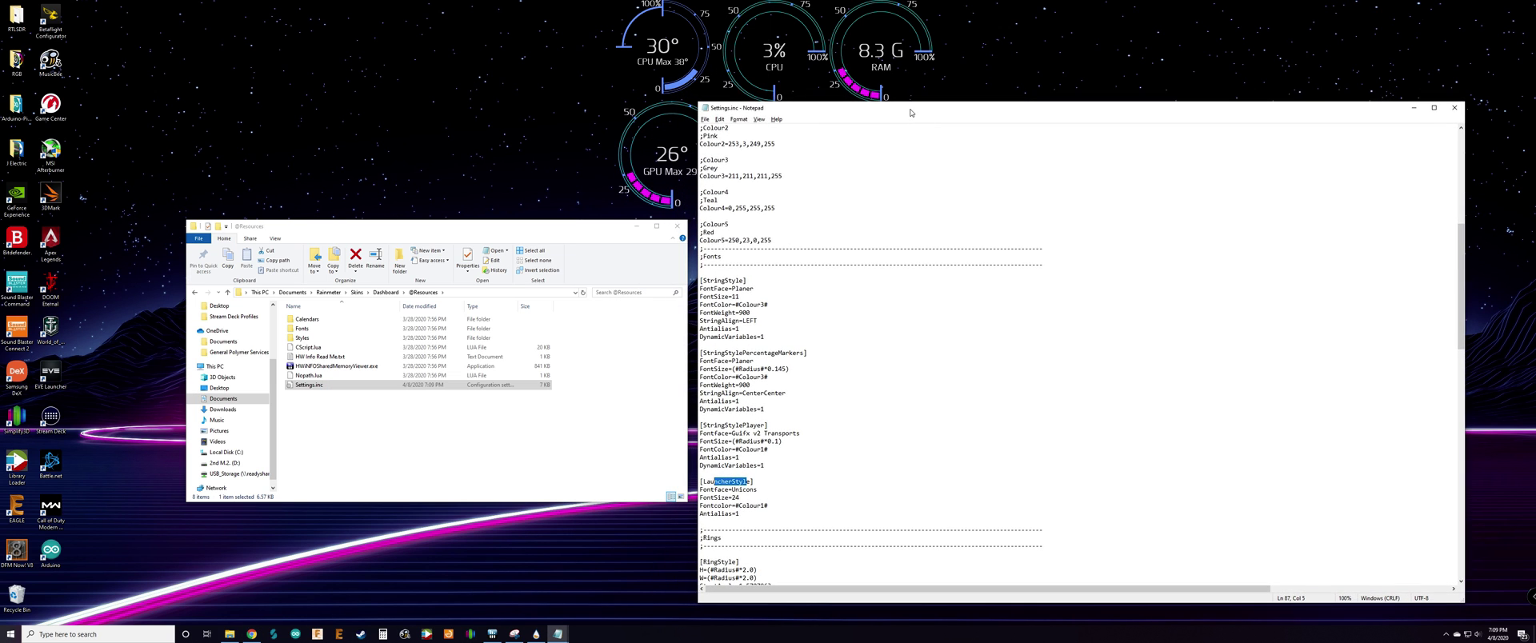
click(747, 313)
drag(748, 313, 702, 313)
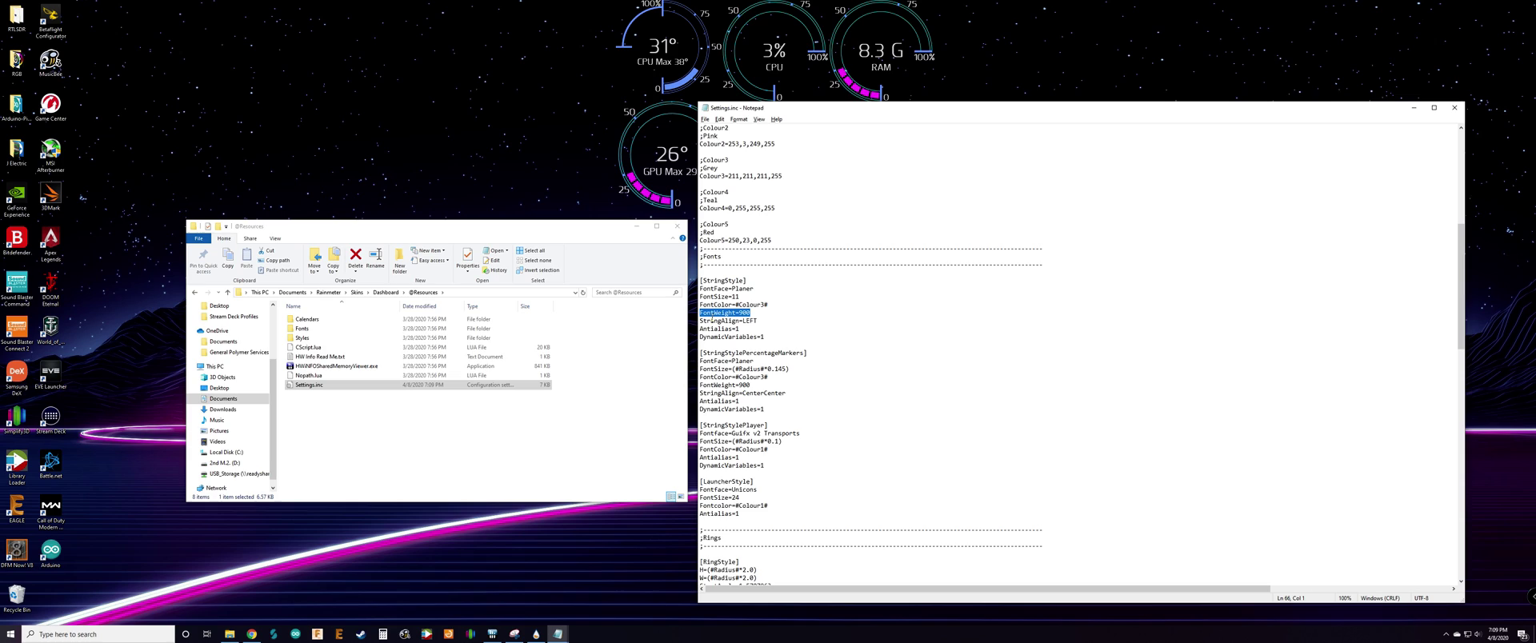
drag(757, 313, 700, 312)
Look up the FontWeight option and its list of weights on the Rainmeter String meter page in Chrome, then minimise the browser
click(251, 634)
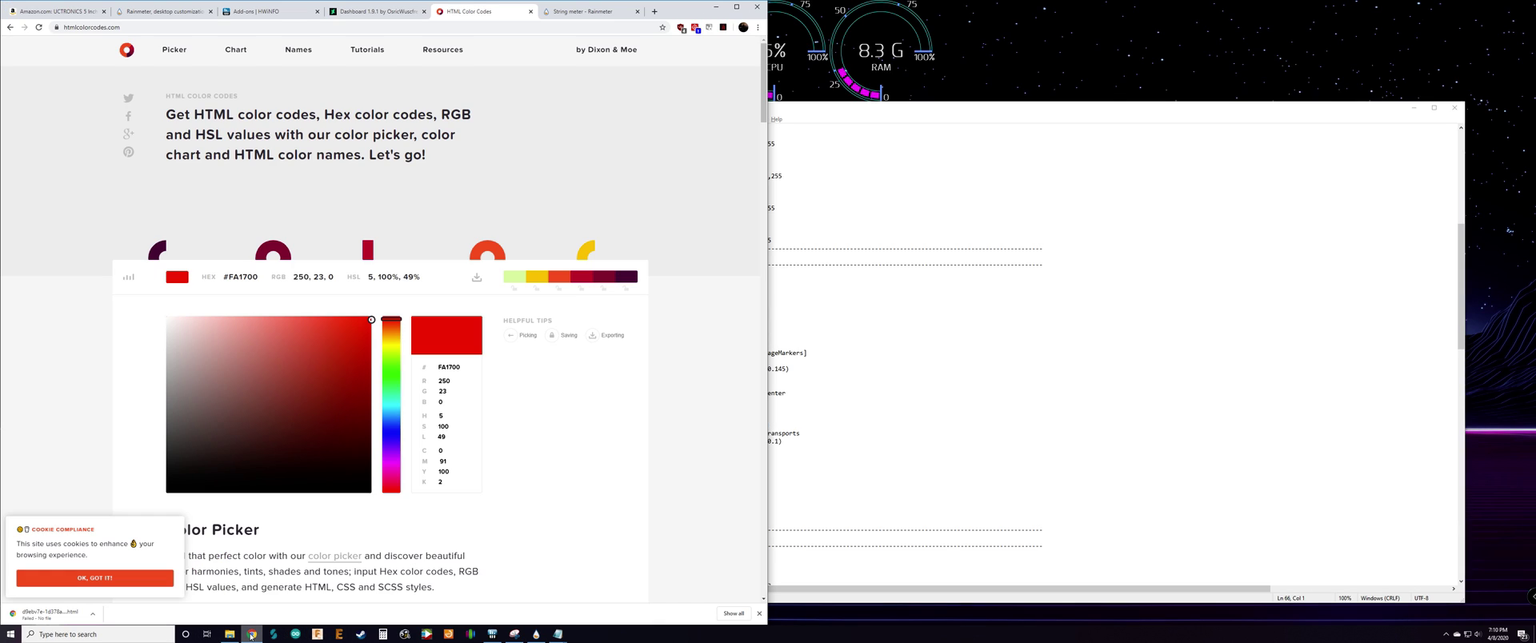
click(574, 13)
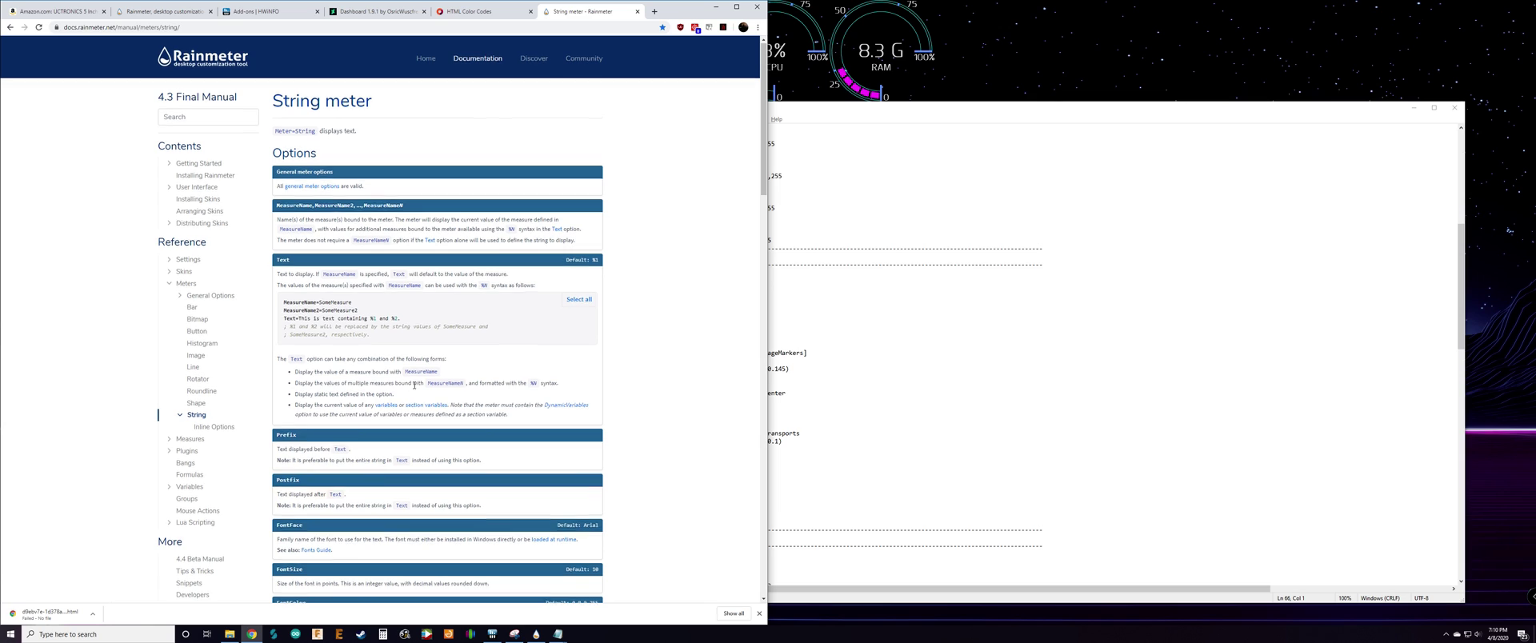
scroll(406, 402, down, 3)
drag(275, 414, 309, 415)
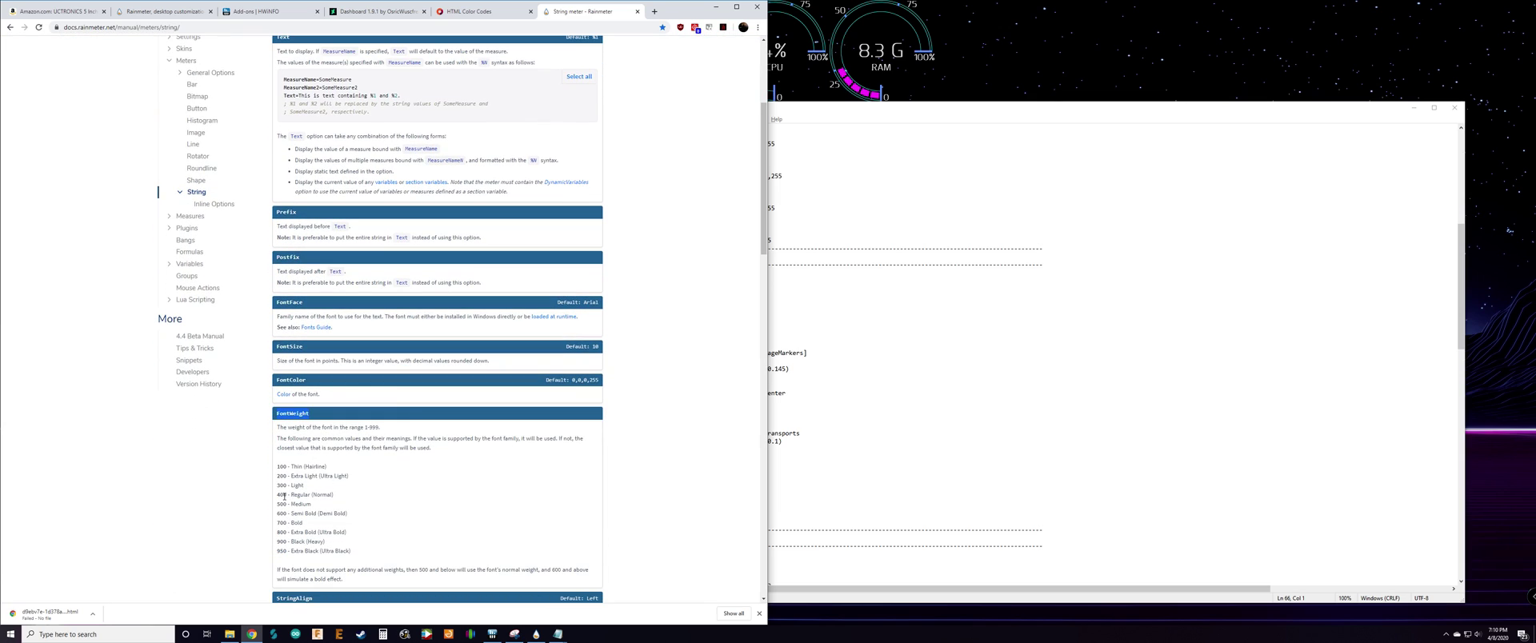
drag(277, 465, 362, 553)
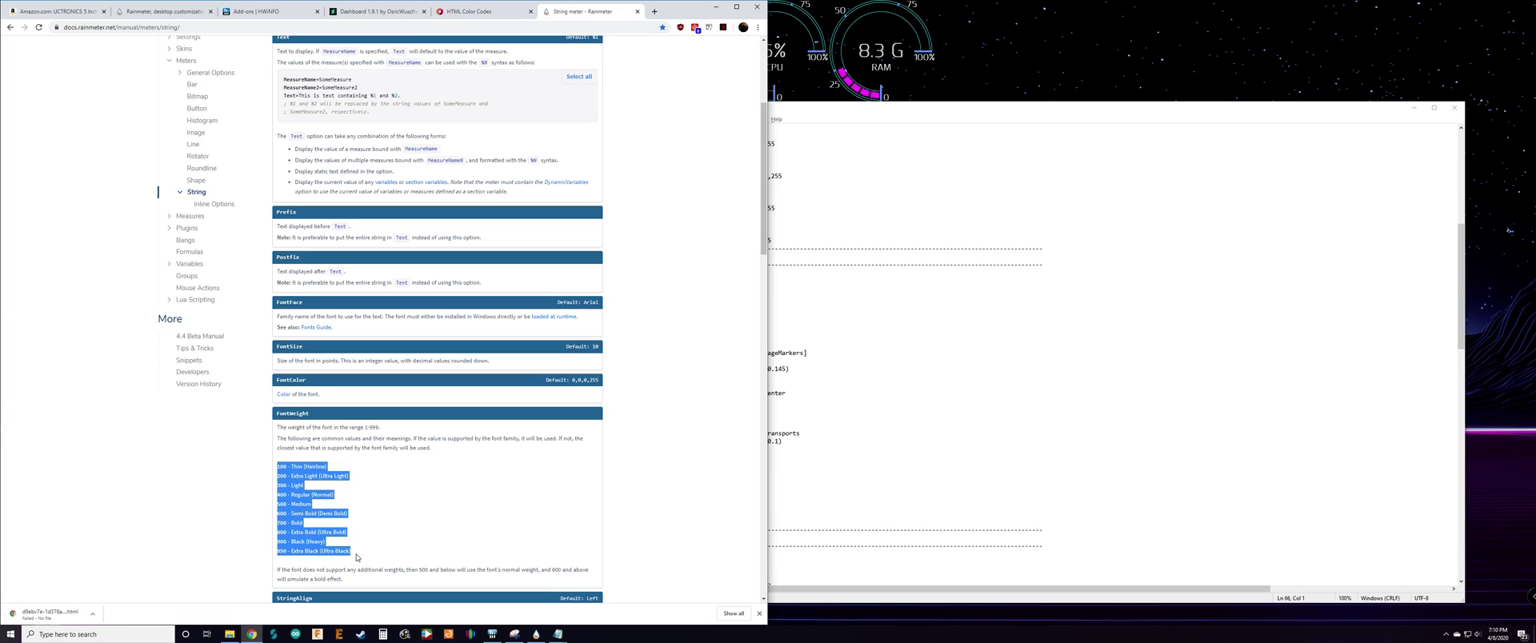
click(555, 253)
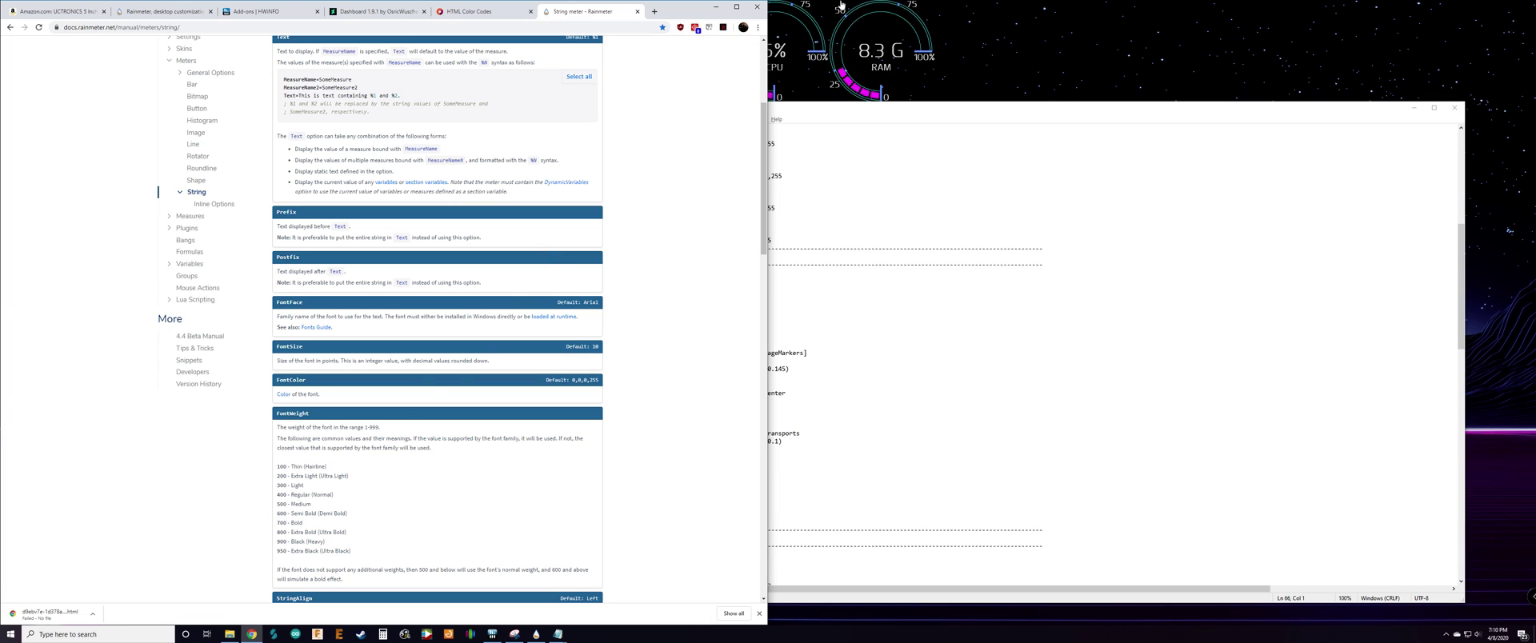
click(724, 8)
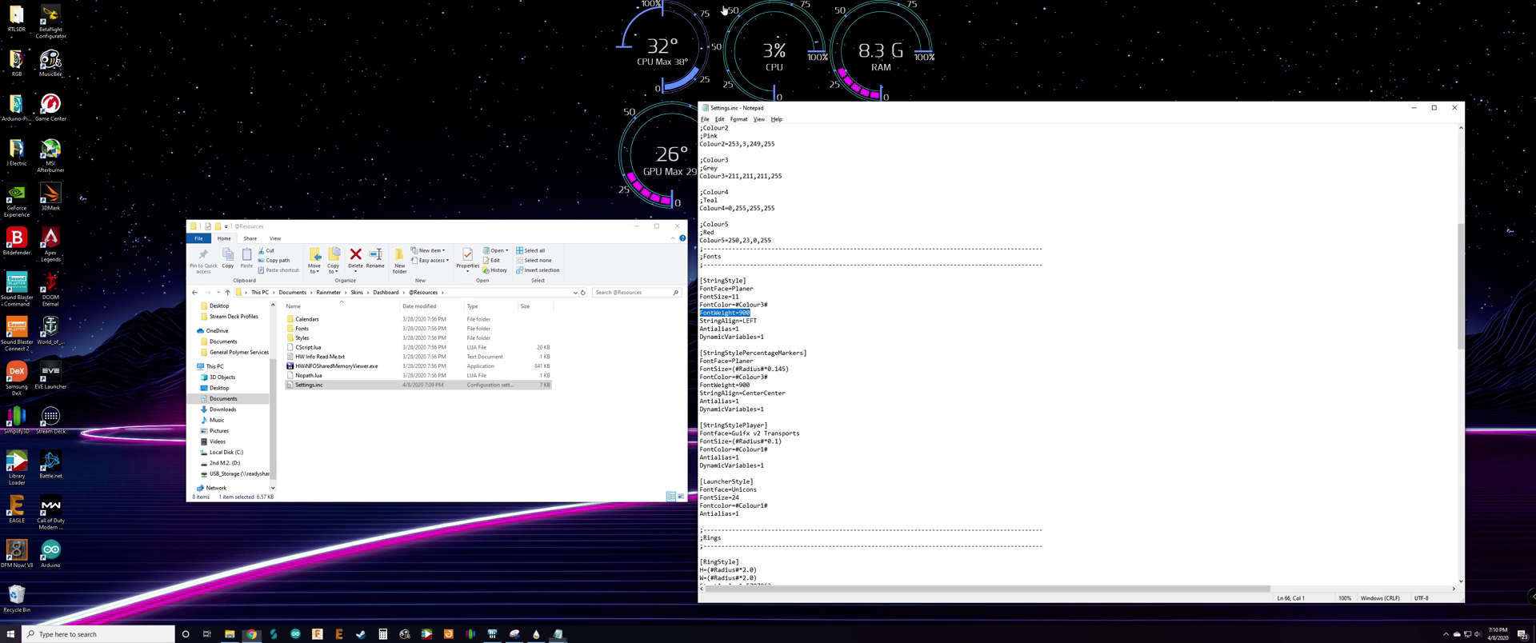
Set FontColor of [StringStyle] to #Colour5#, save Settings.inc and refresh the CPU temperature gauge
scroll(760, 289, down, 1)
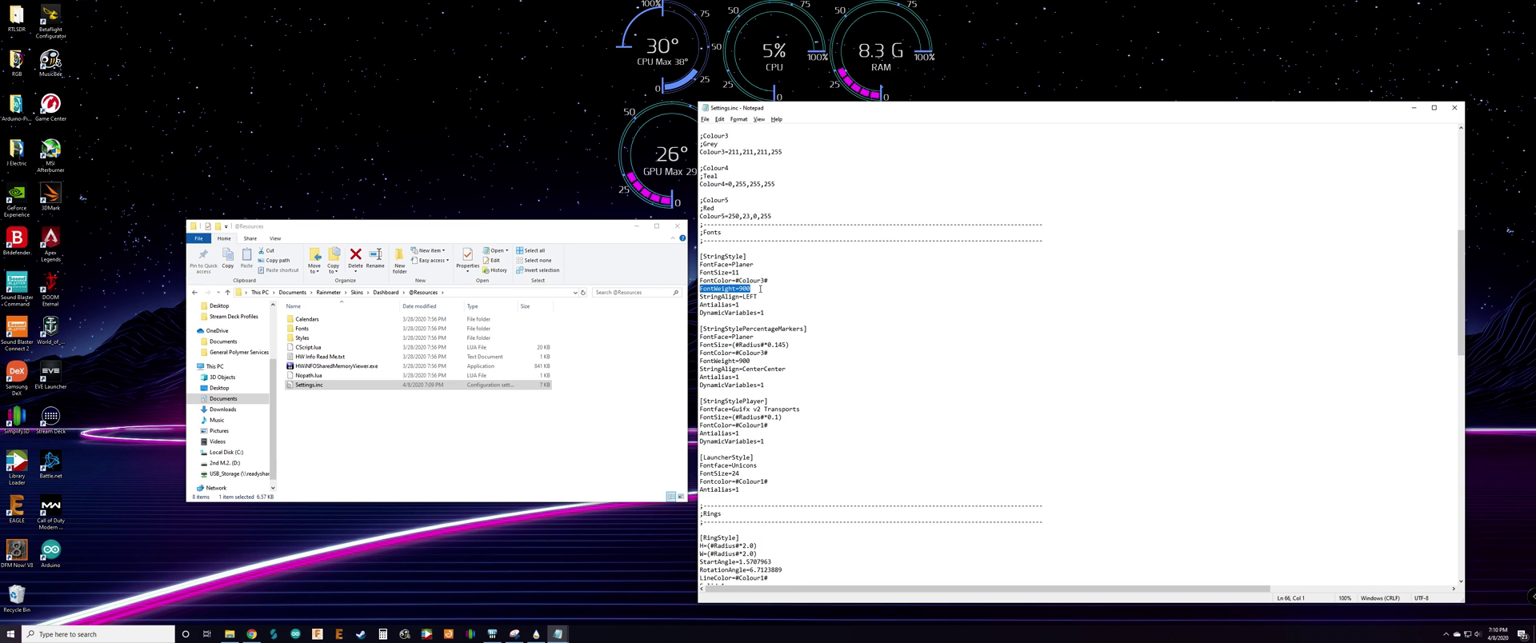
drag(761, 280, 765, 280)
text(5)
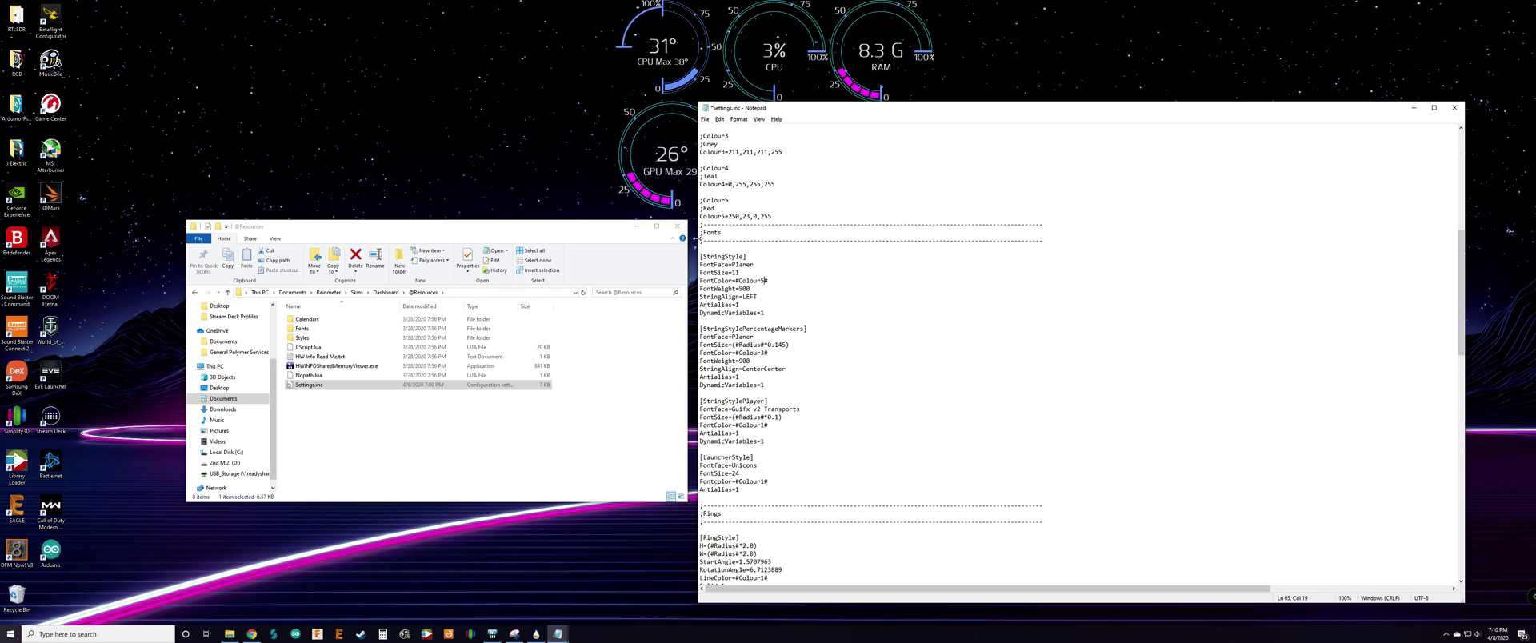
drag(715, 208, 715, 188)
click(705, 118)
click(720, 160)
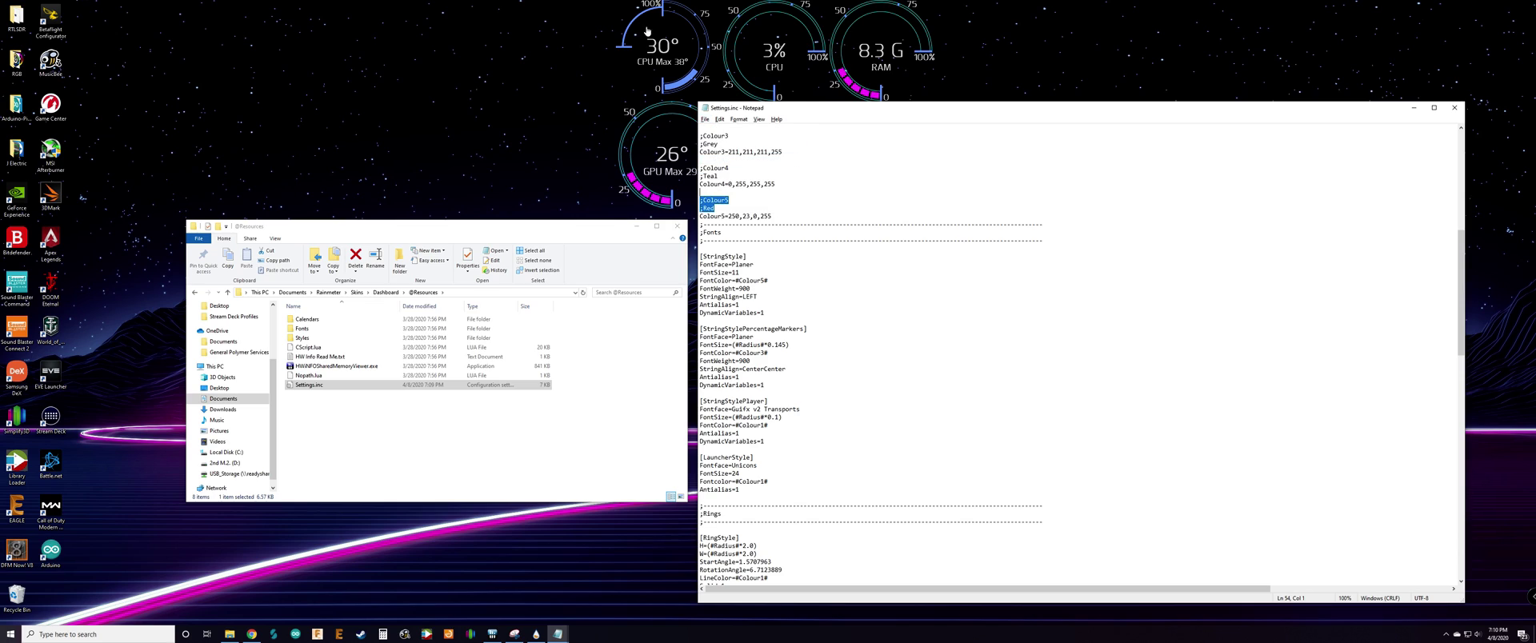
right_click(658, 40)
click(707, 113)
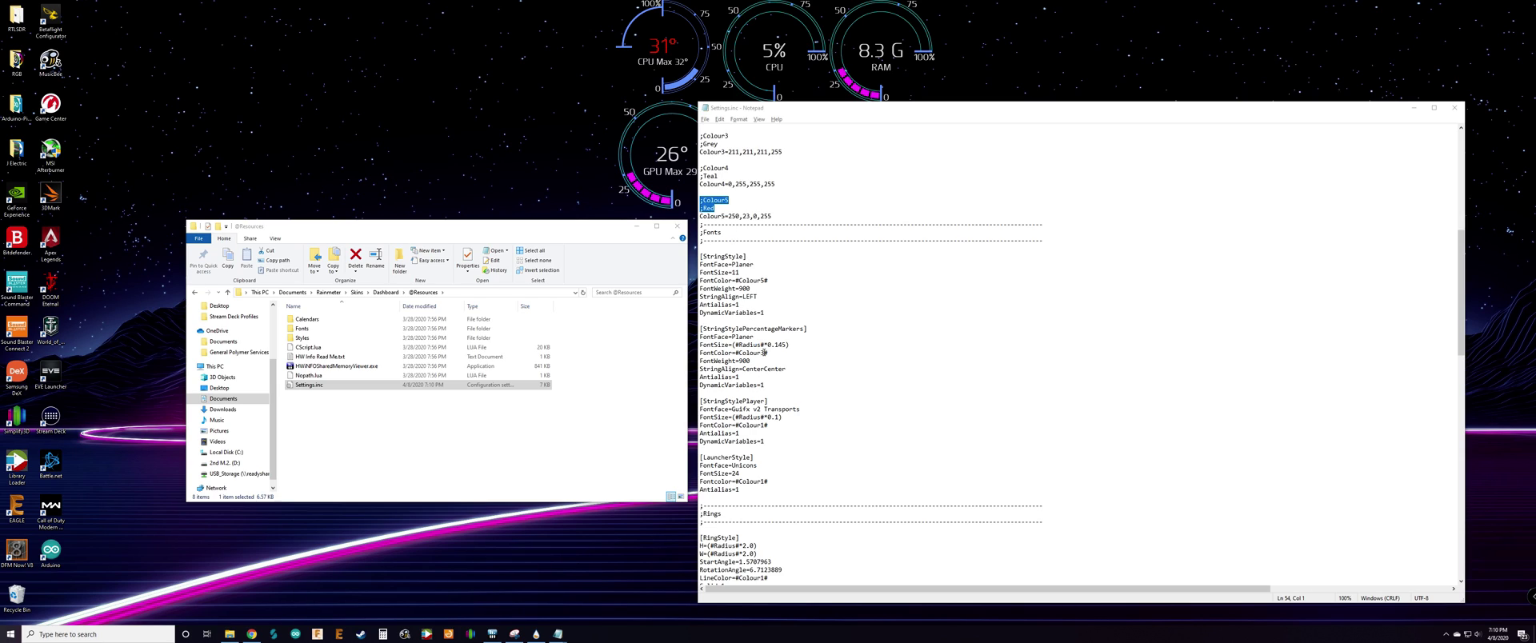
Set FontColor of [StringStyle] to #Colour1#, save Settings.inc and refresh the CPU temperature gauge
click(762, 280)
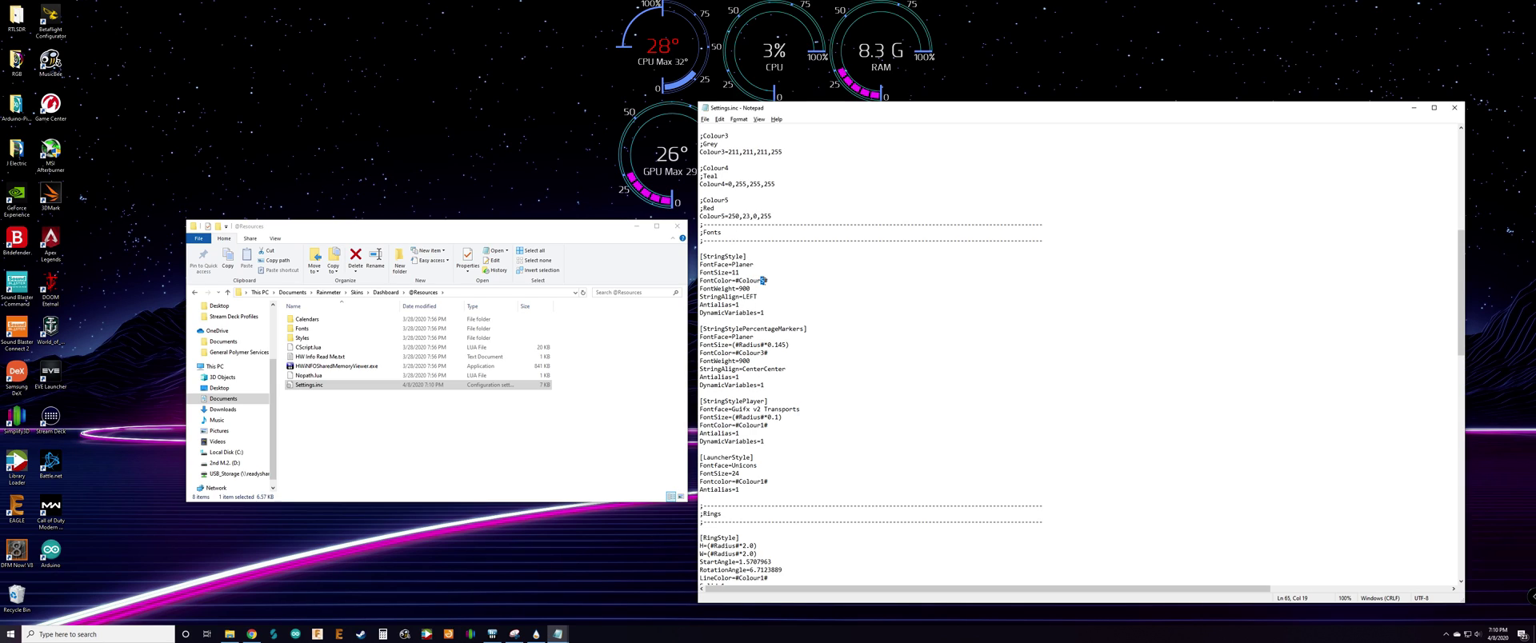
key(BackSpace)
text(1)
click(705, 119)
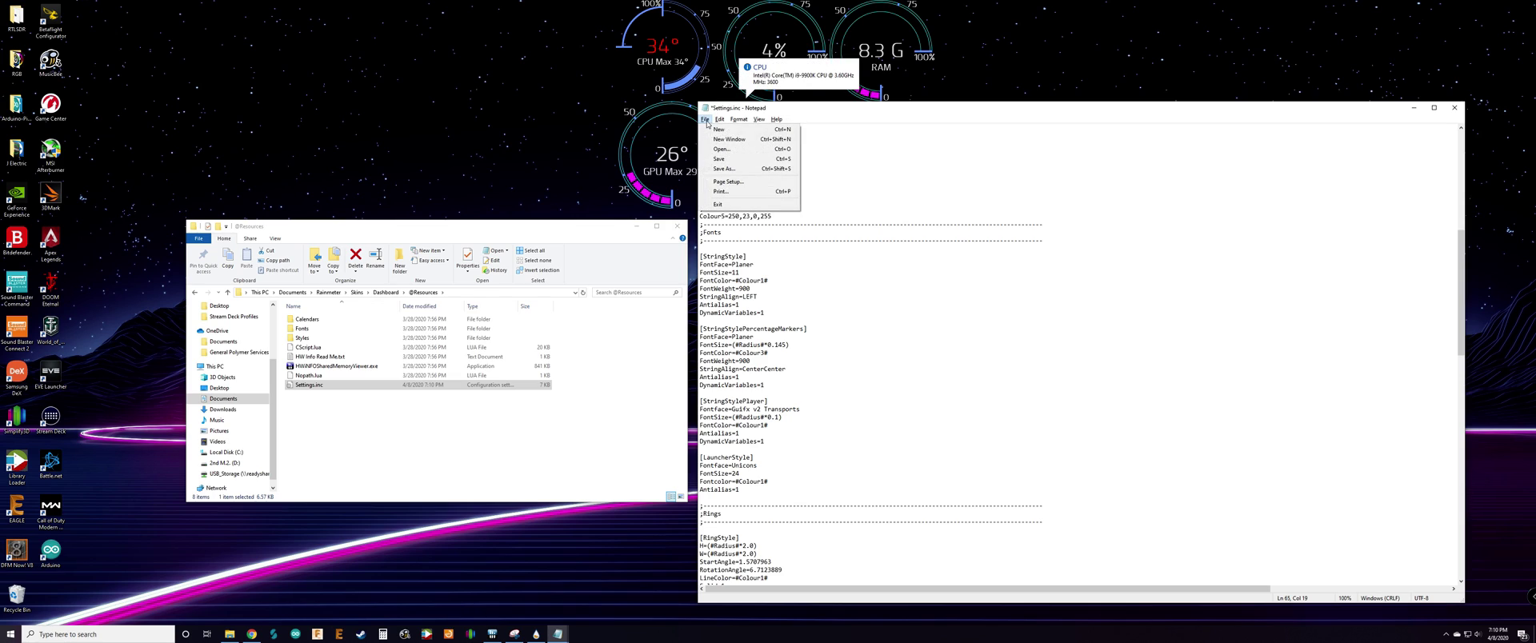
click(728, 159)
right_click(670, 36)
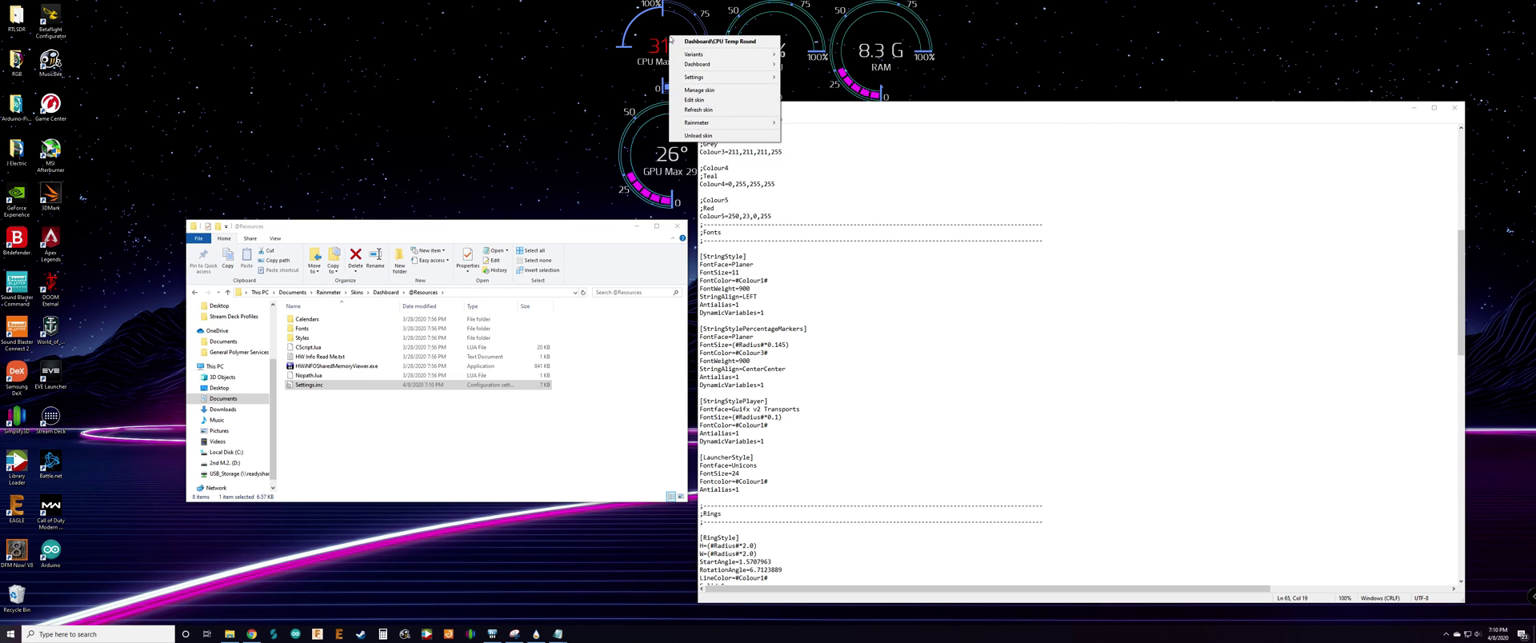
click(705, 110)
Refresh the CPU load and RAM gauges so they reload the shared font colour
right_click(773, 37)
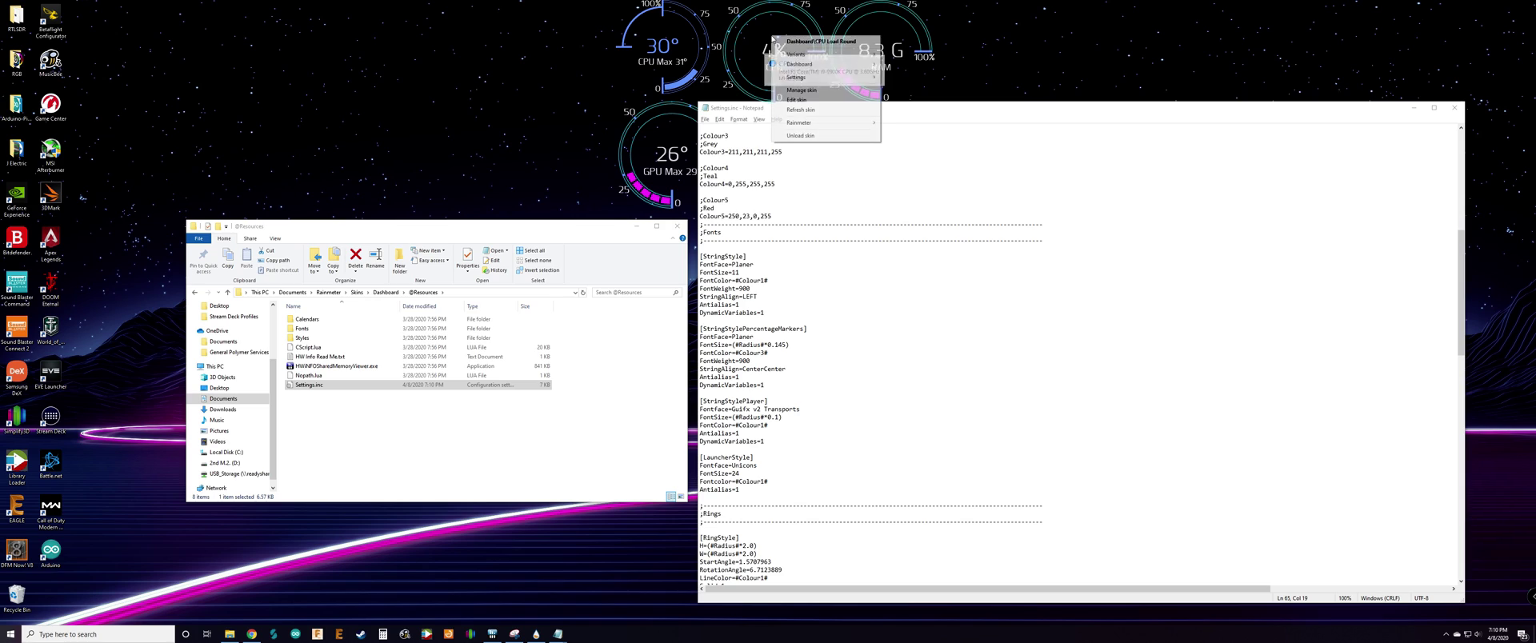
click(802, 110)
right_click(883, 46)
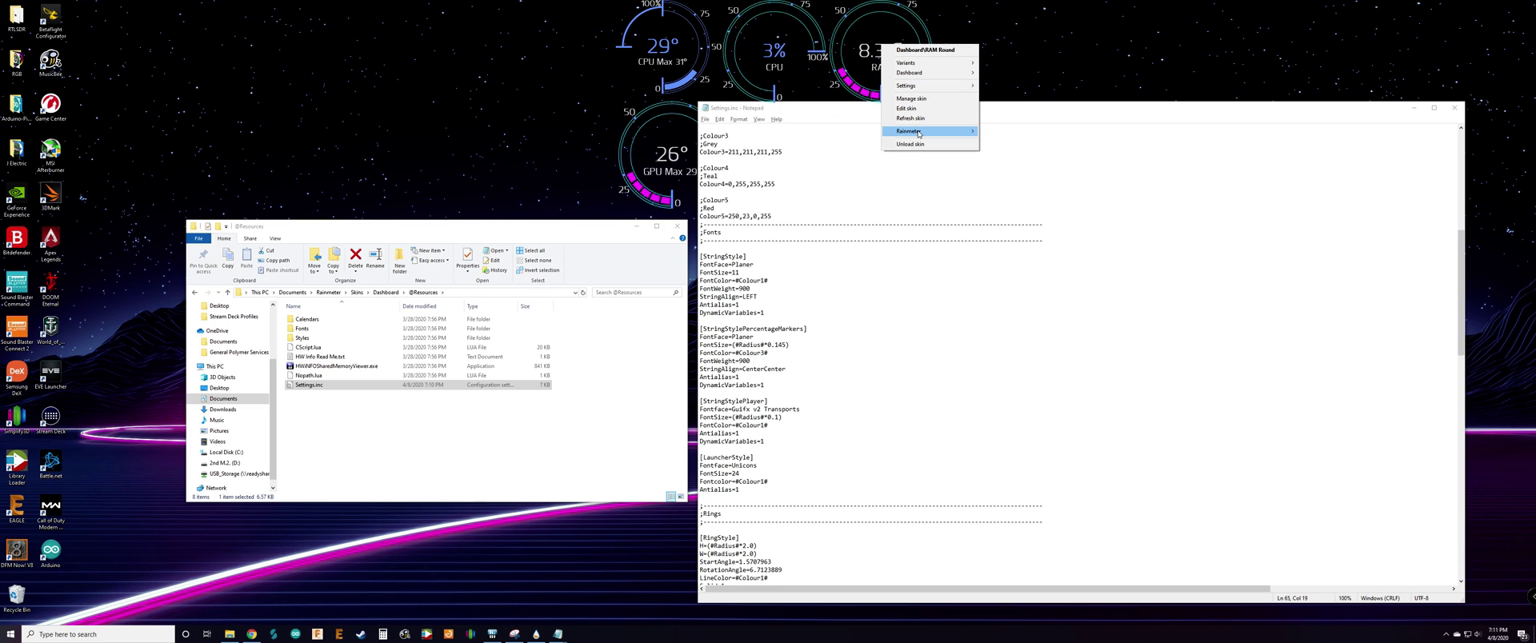
click(911, 117)
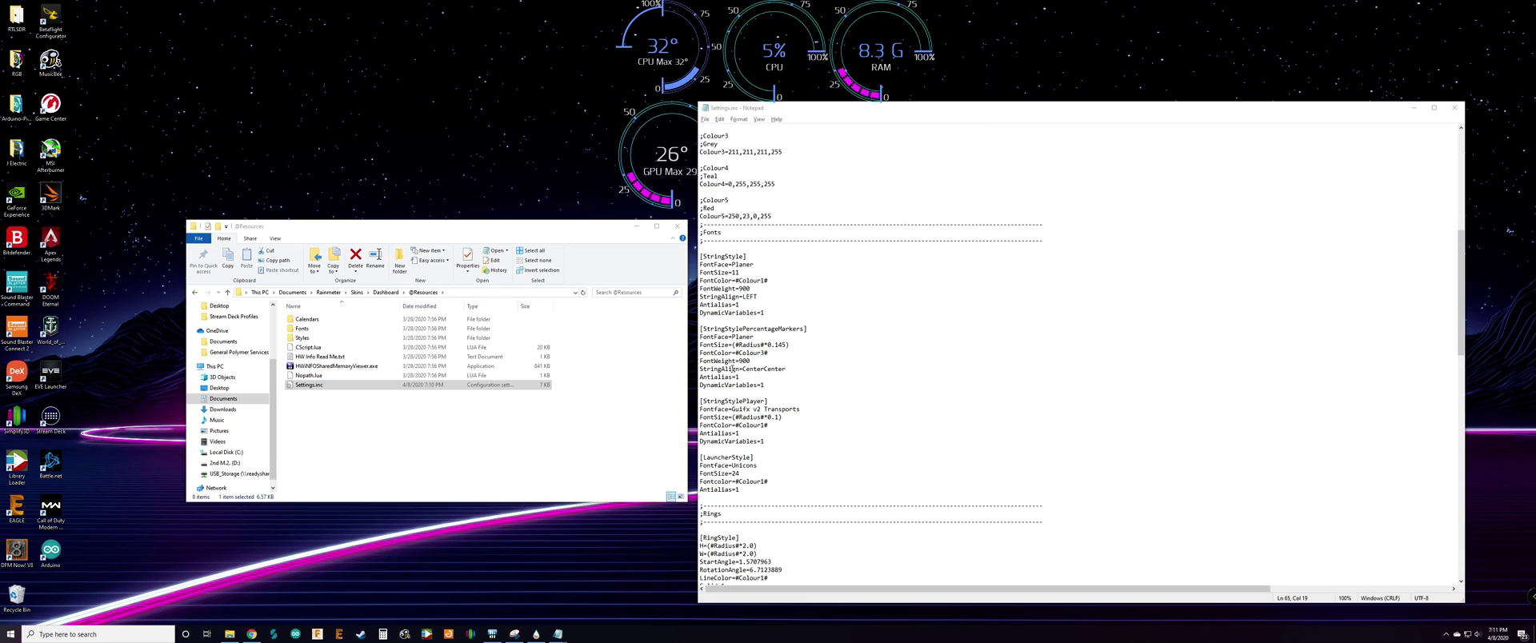
Set FontColor of [StringStyle] back to #Colour3#, save Settings.inc and refresh the CPU temperature and CPU load gauges
click(763, 280)
text(3)
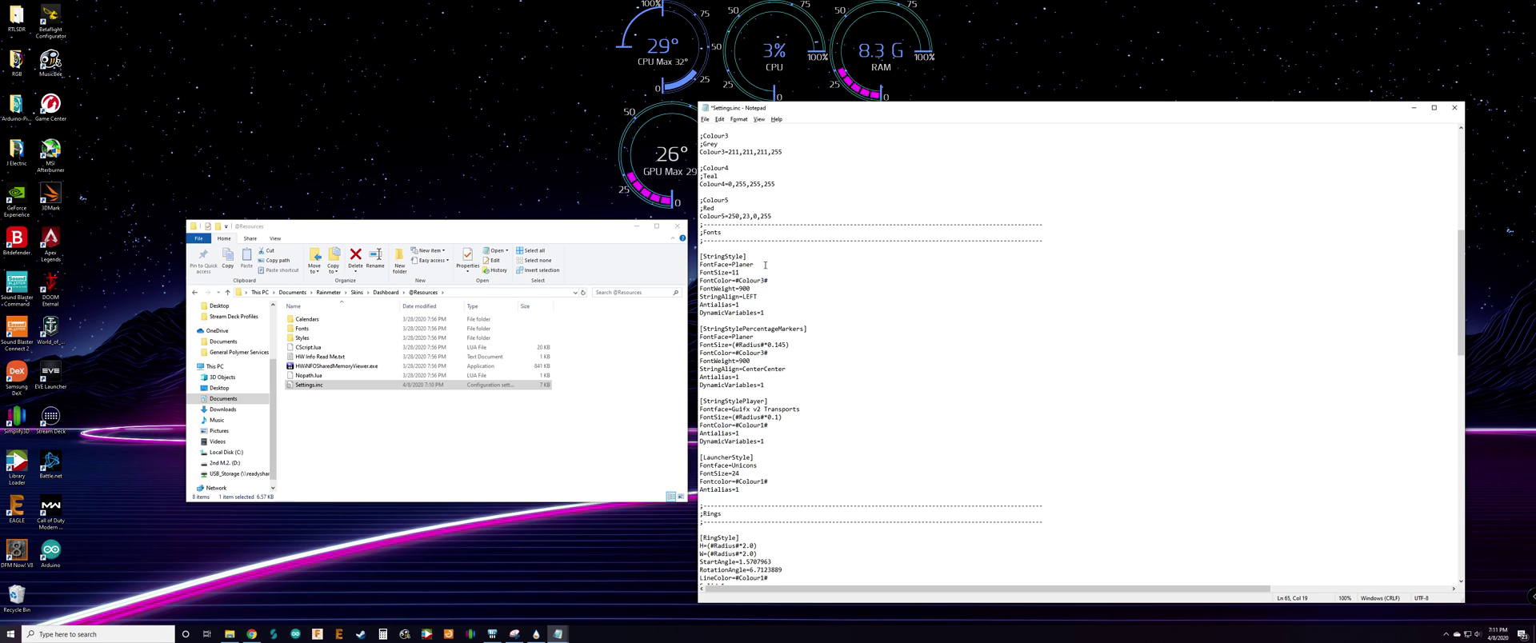
click(705, 119)
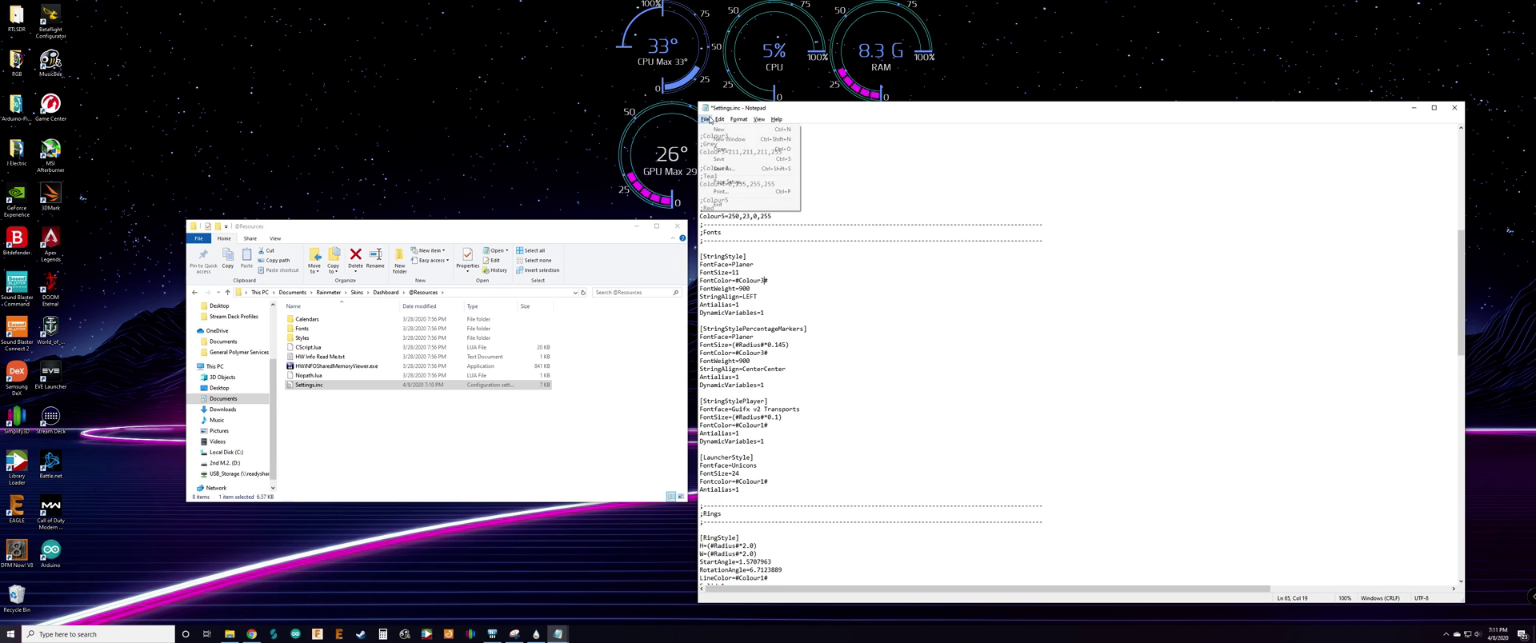
click(718, 159)
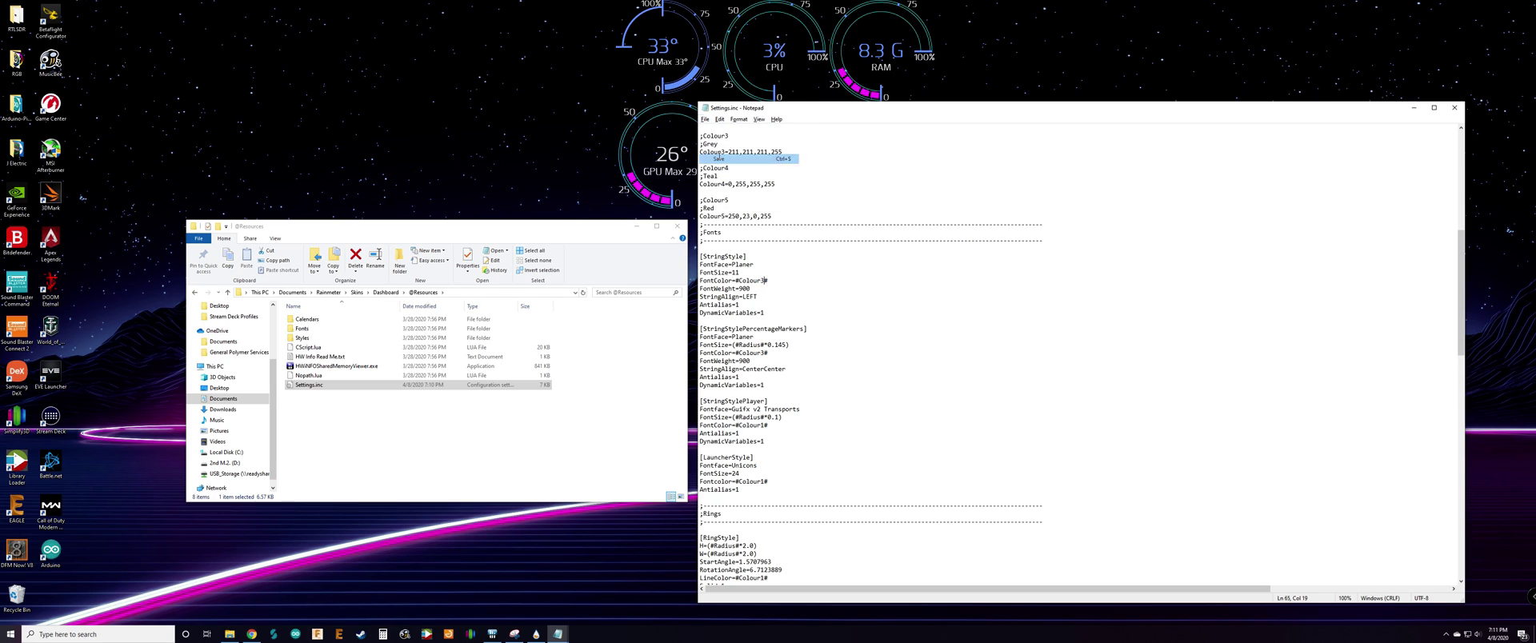
right_click(674, 53)
click(709, 126)
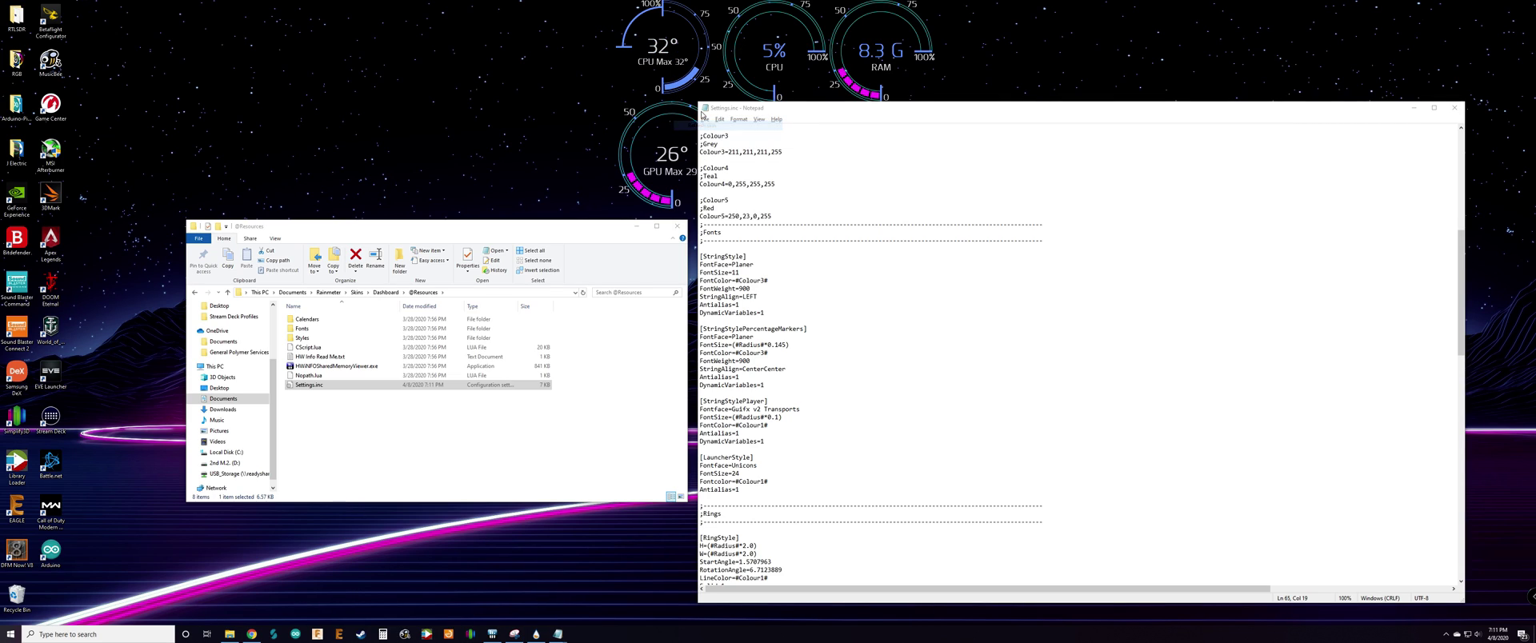
right_click(792, 43)
click(811, 118)
mouse_move(761, 72)
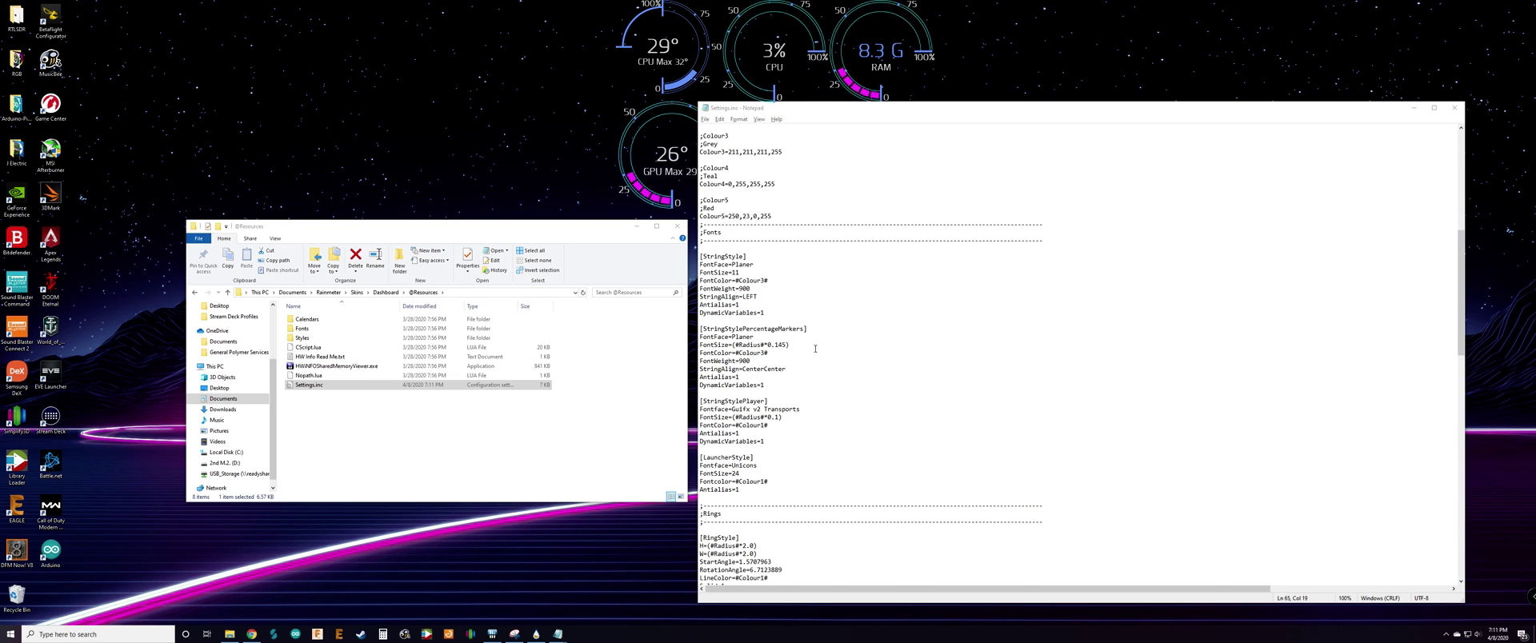
Examine the Rings styles in Settings.inc down to PercentMarkerStyle and LEDStyle, checking them against the gauges on the desktop
scroll(812, 338, down, 6)
scroll(812, 339, down, 3)
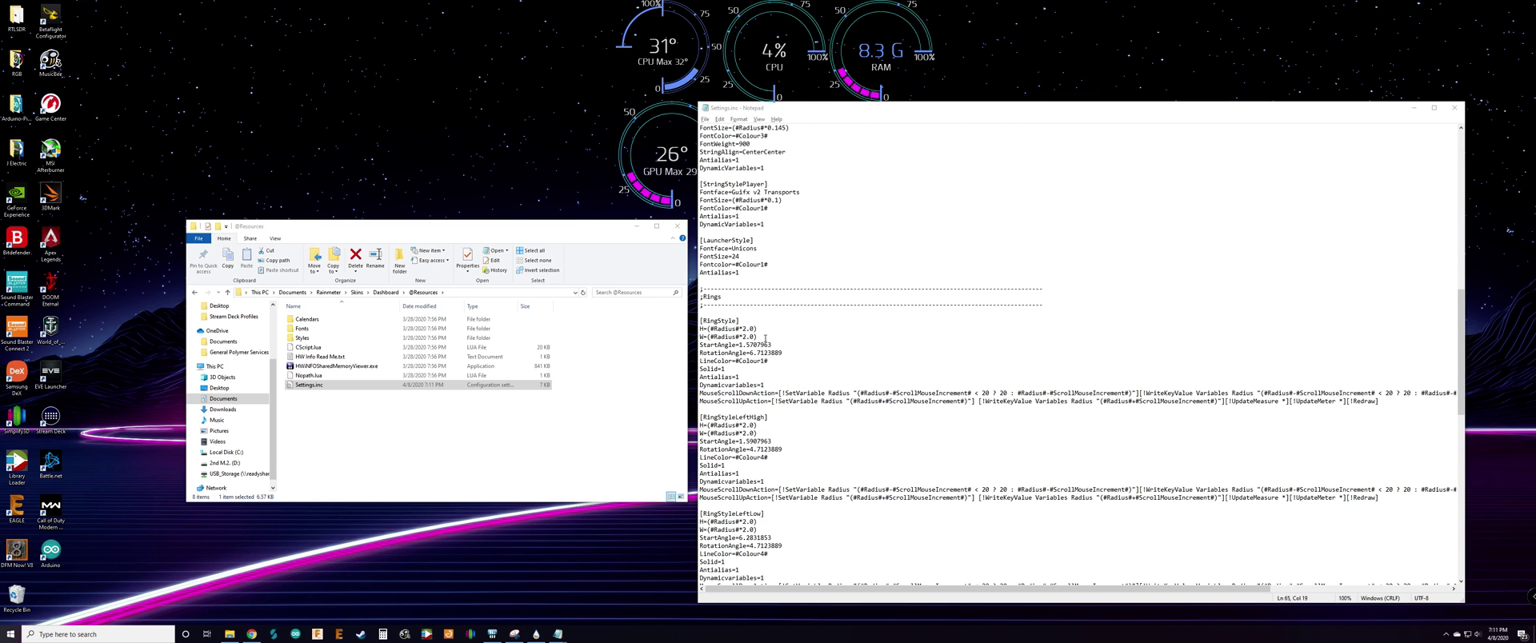
scroll(796, 371, down, 6)
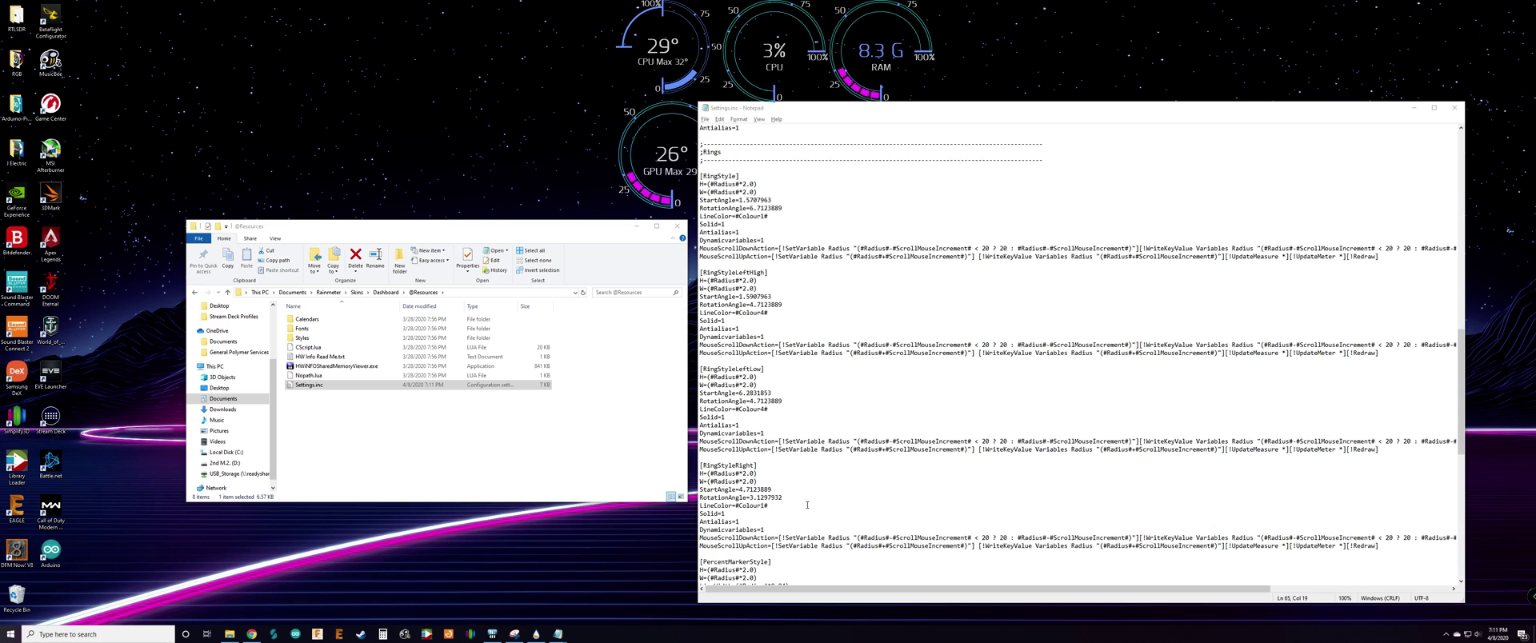
scroll(807, 503, down, 1)
scroll(804, 494, down, 1)
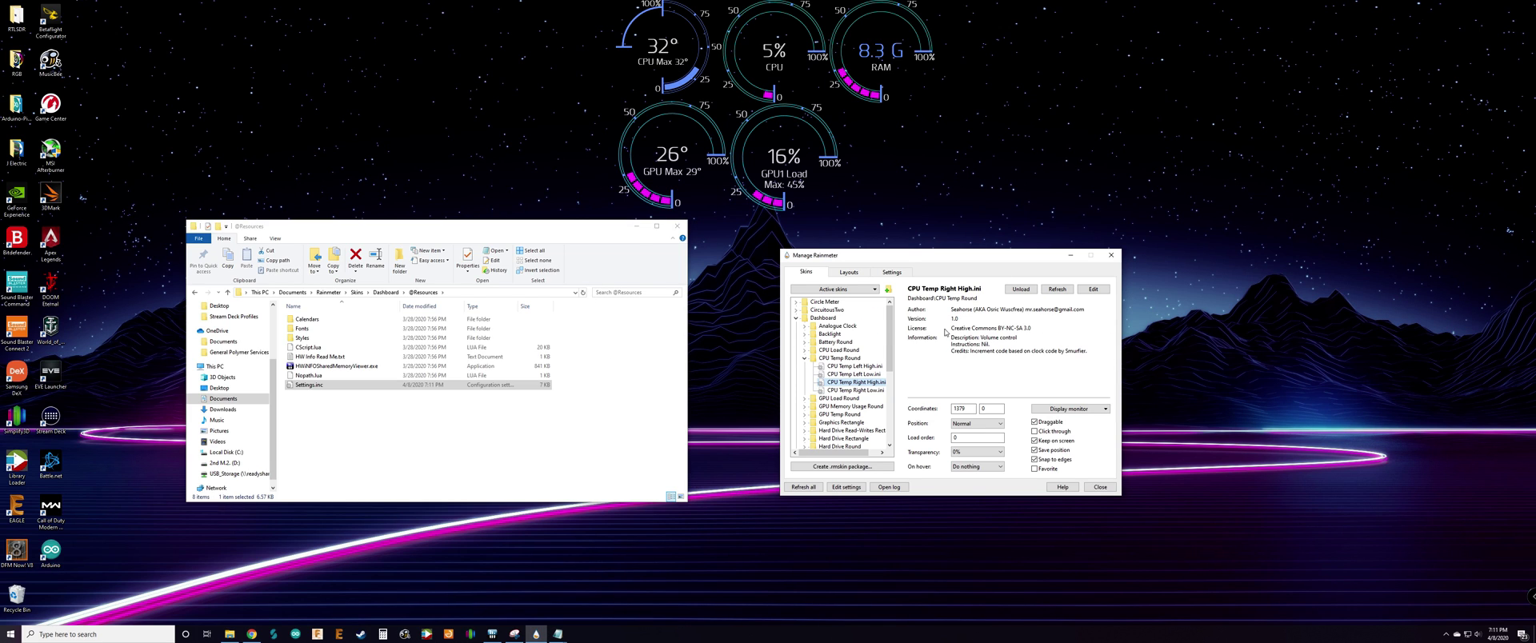
click(1414, 107)
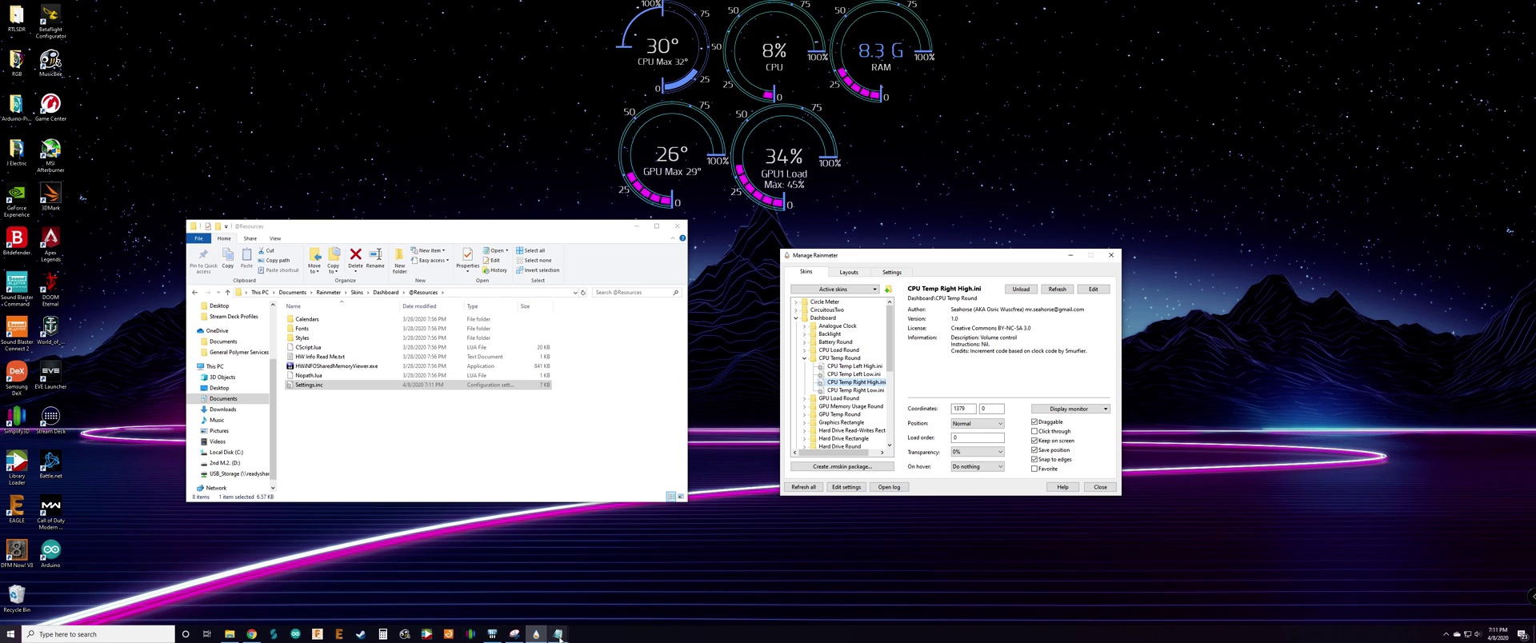
click(583, 599)
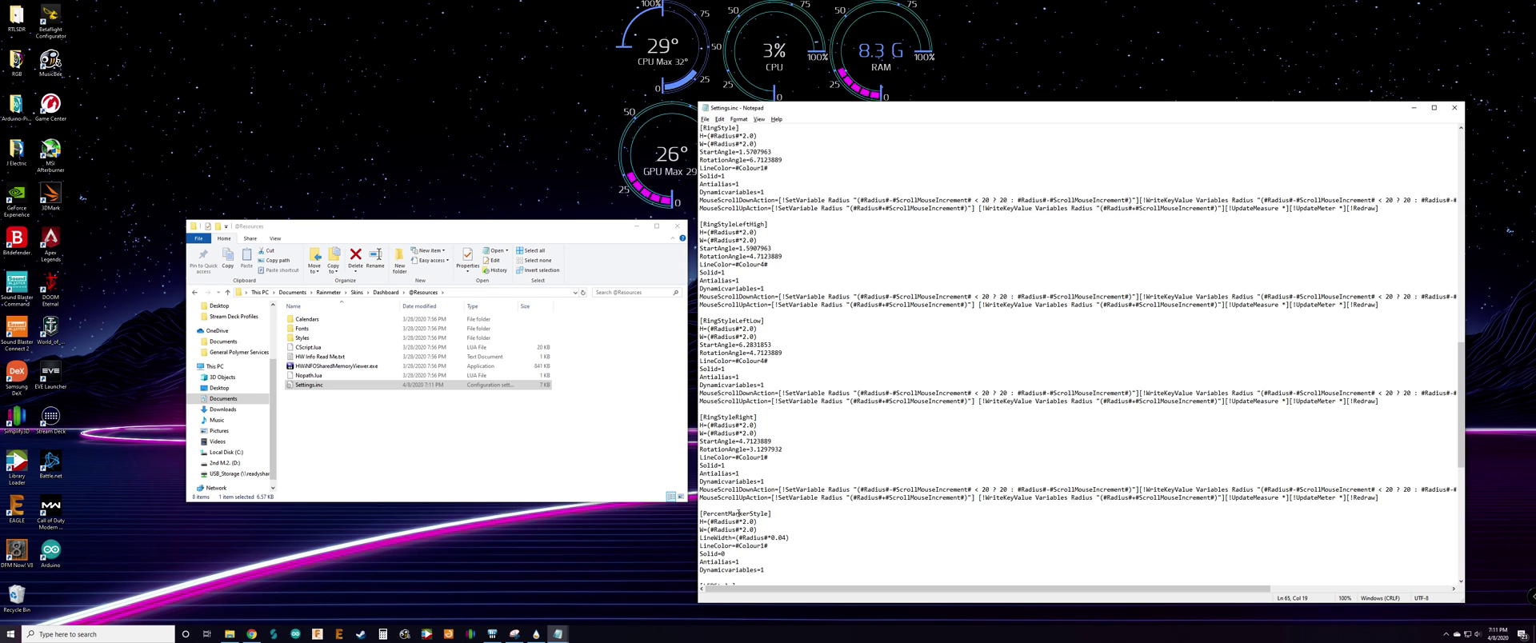
scroll(738, 513, down, 2)
scroll(738, 502, down, 3)
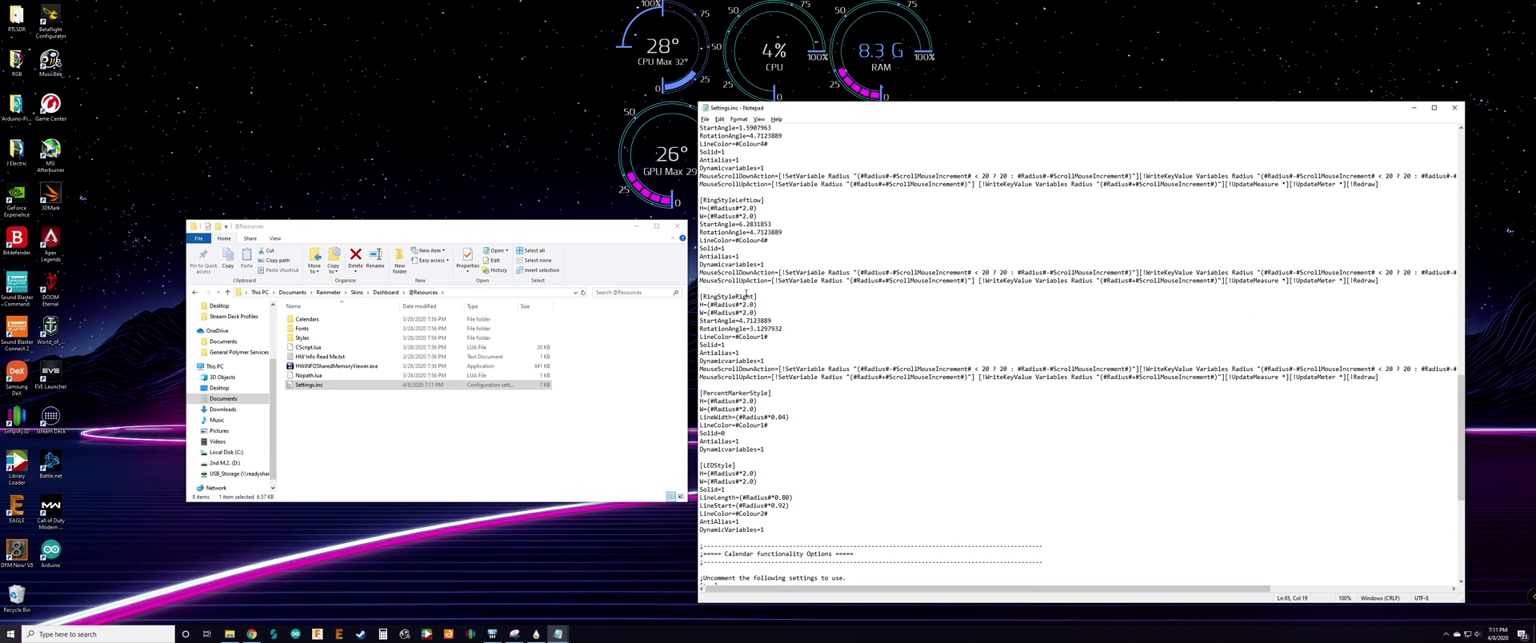
Set LineColor of [RingStyleRight] to #Colour5#, save Settings.inc and refresh the CPU temperature gauge
drag(756, 297, 700, 297)
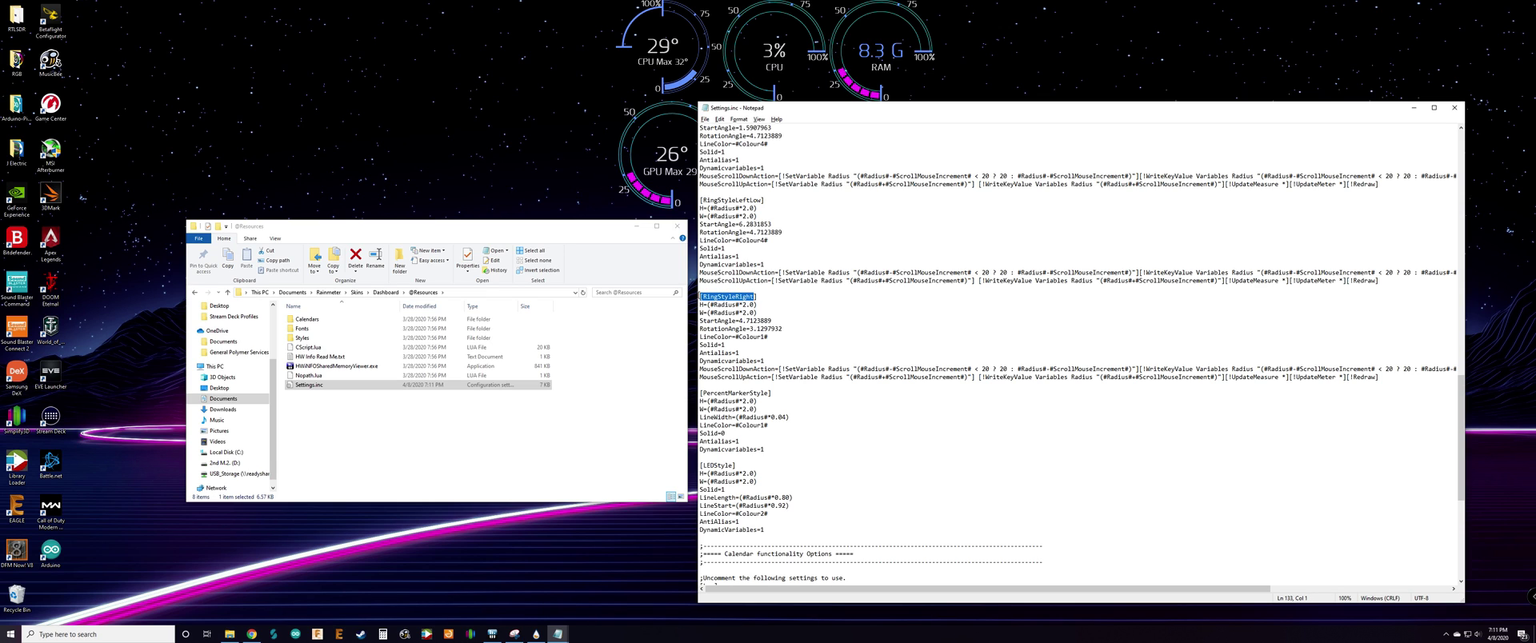
scroll(770, 401, down, 2)
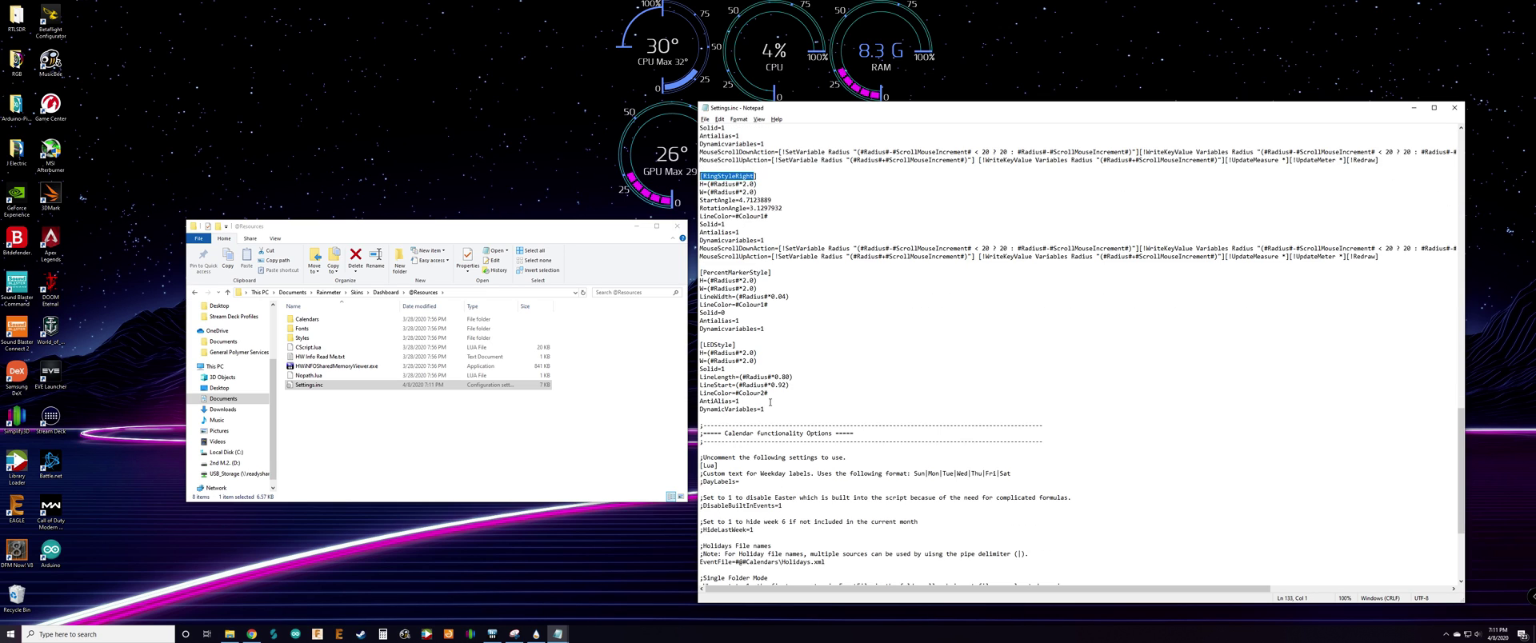
scroll(770, 401, up, 10)
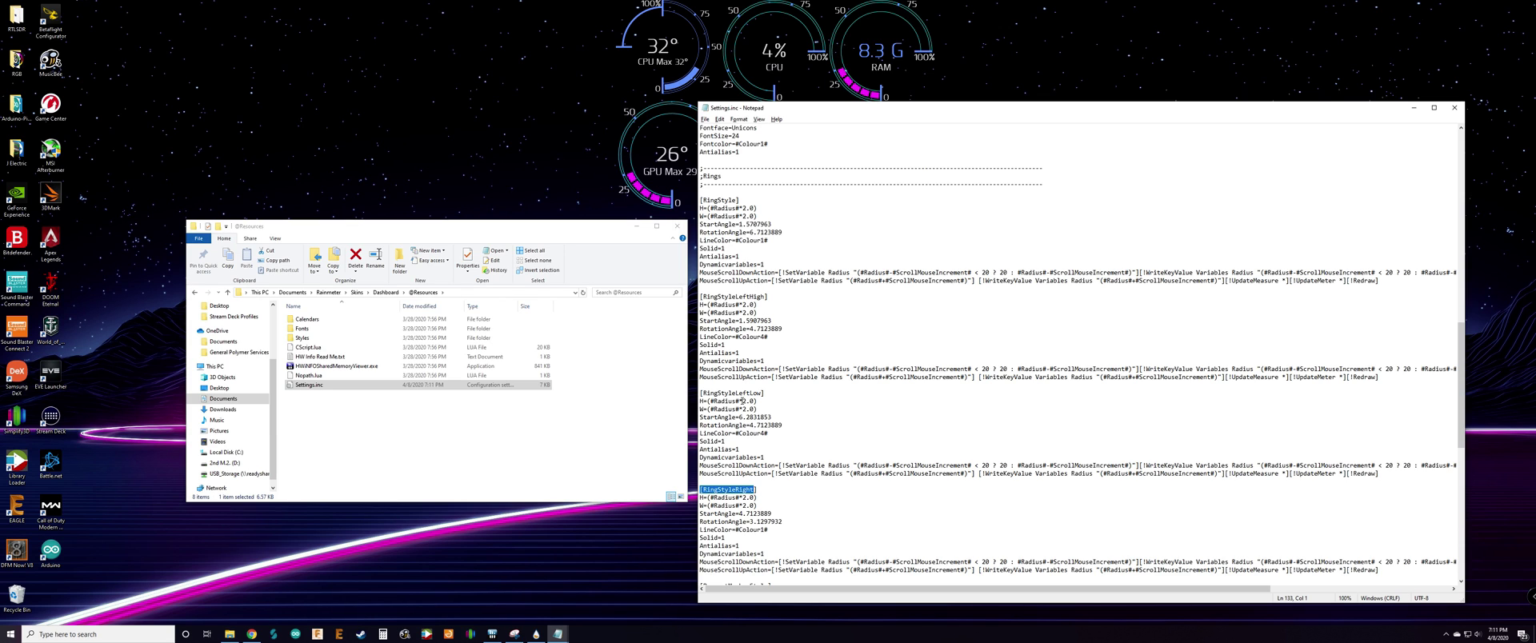
scroll(742, 401, down, 8)
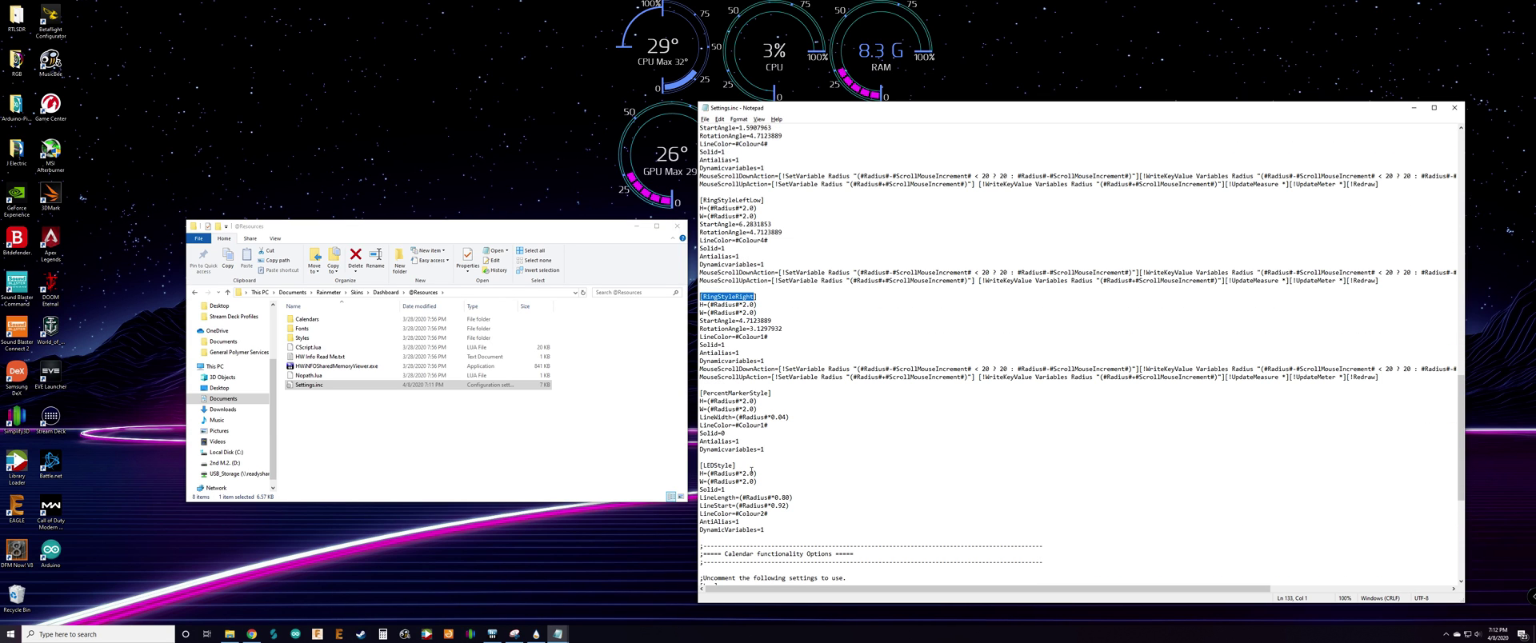
scroll(751, 471, down, 1)
scroll(751, 469, up, 1)
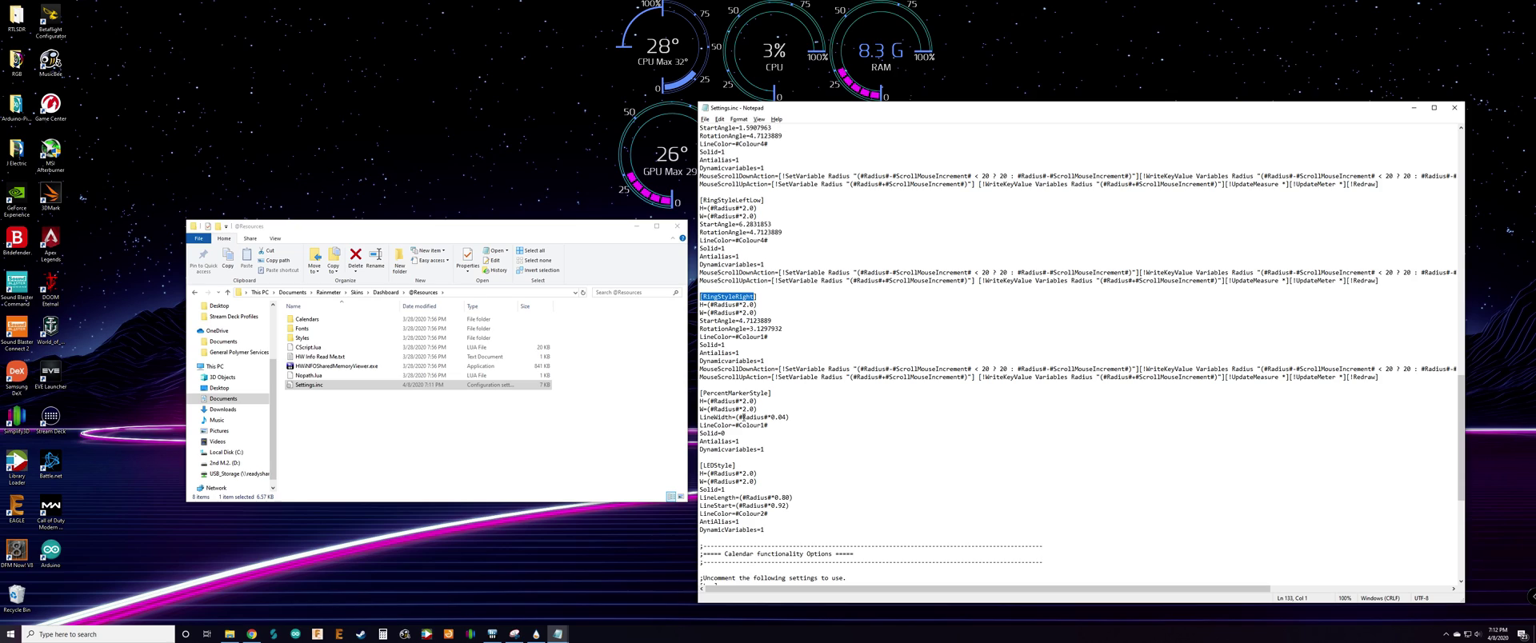
click(763, 336)
text(5)
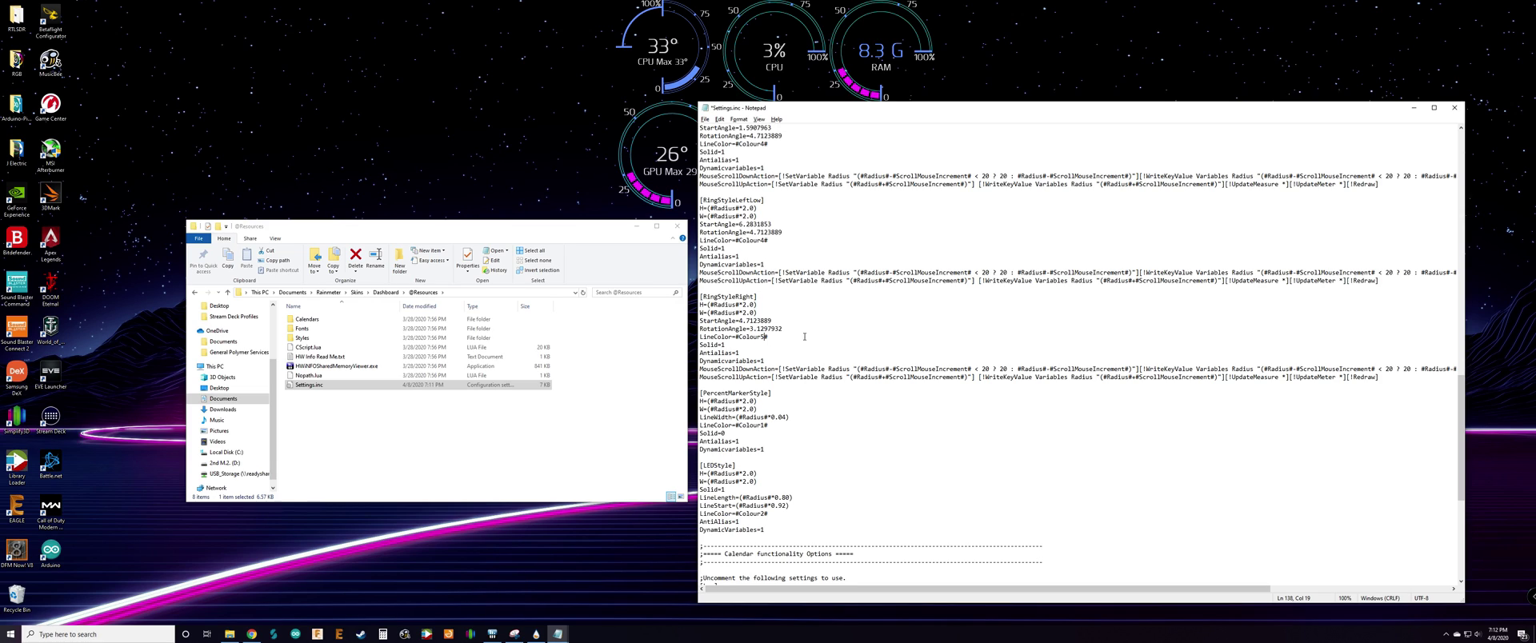
click(712, 119)
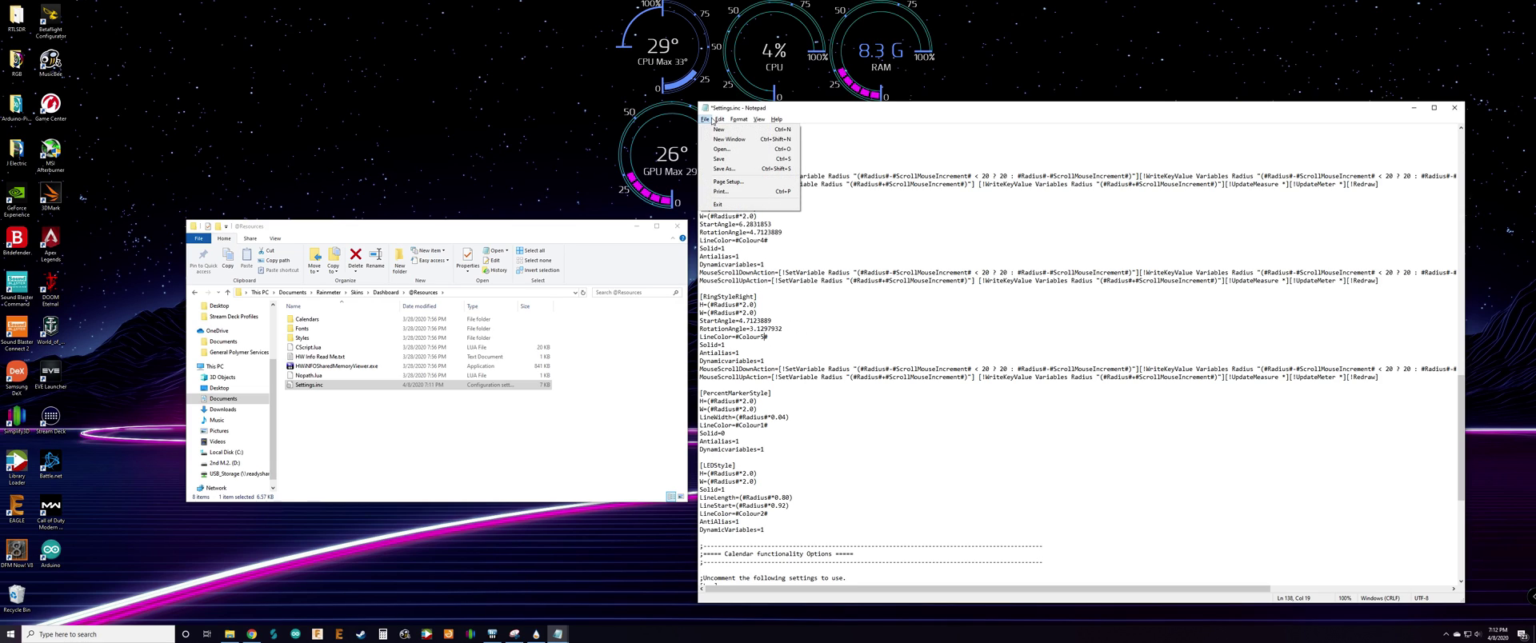
click(719, 158)
right_click(661, 49)
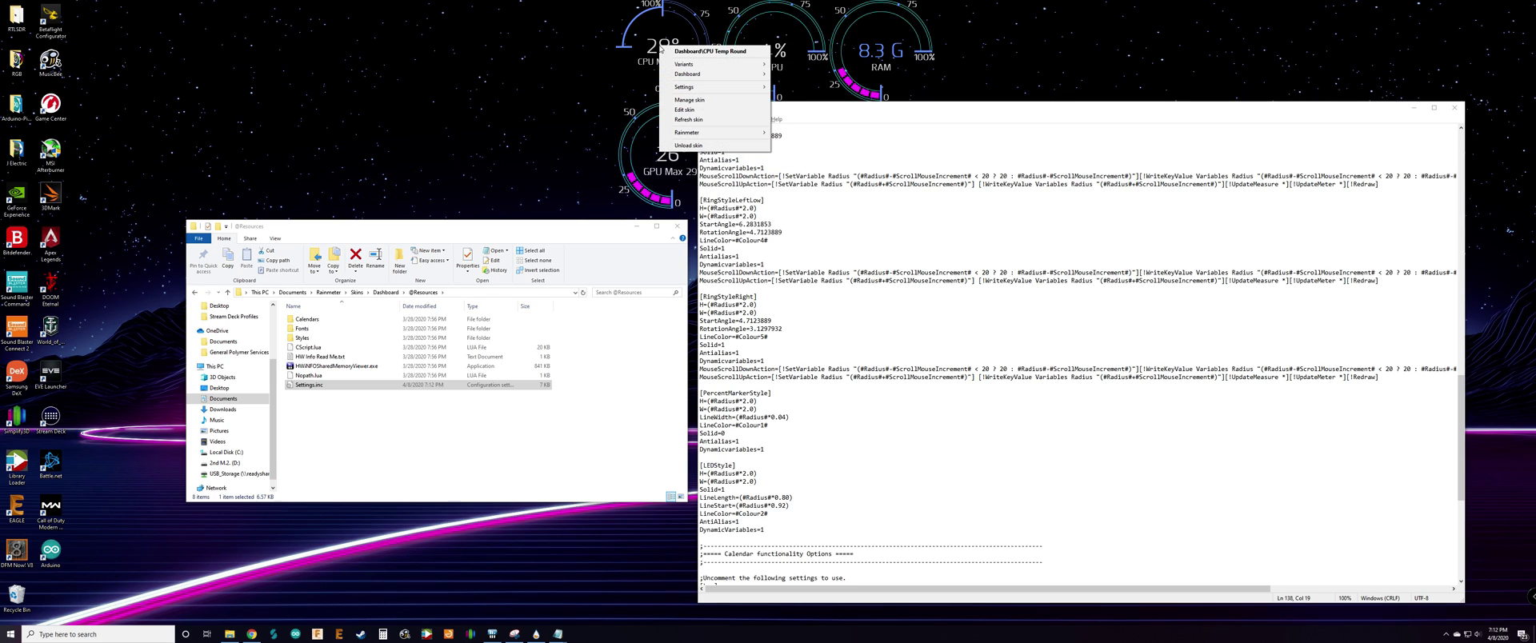
click(688, 119)
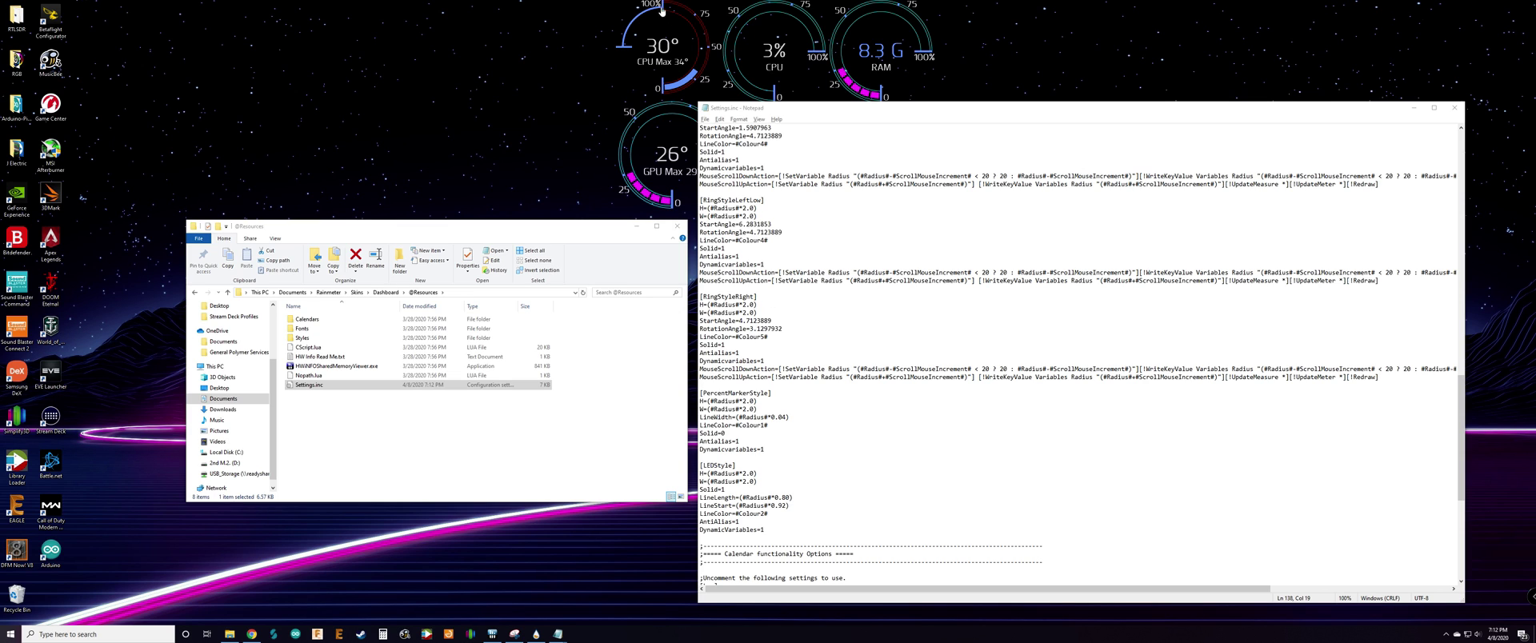
Review the ring styles down to the LineColor of [PercentMarkerStyle] and refresh the CPU temperature gauge
scroll(804, 407, up, 15)
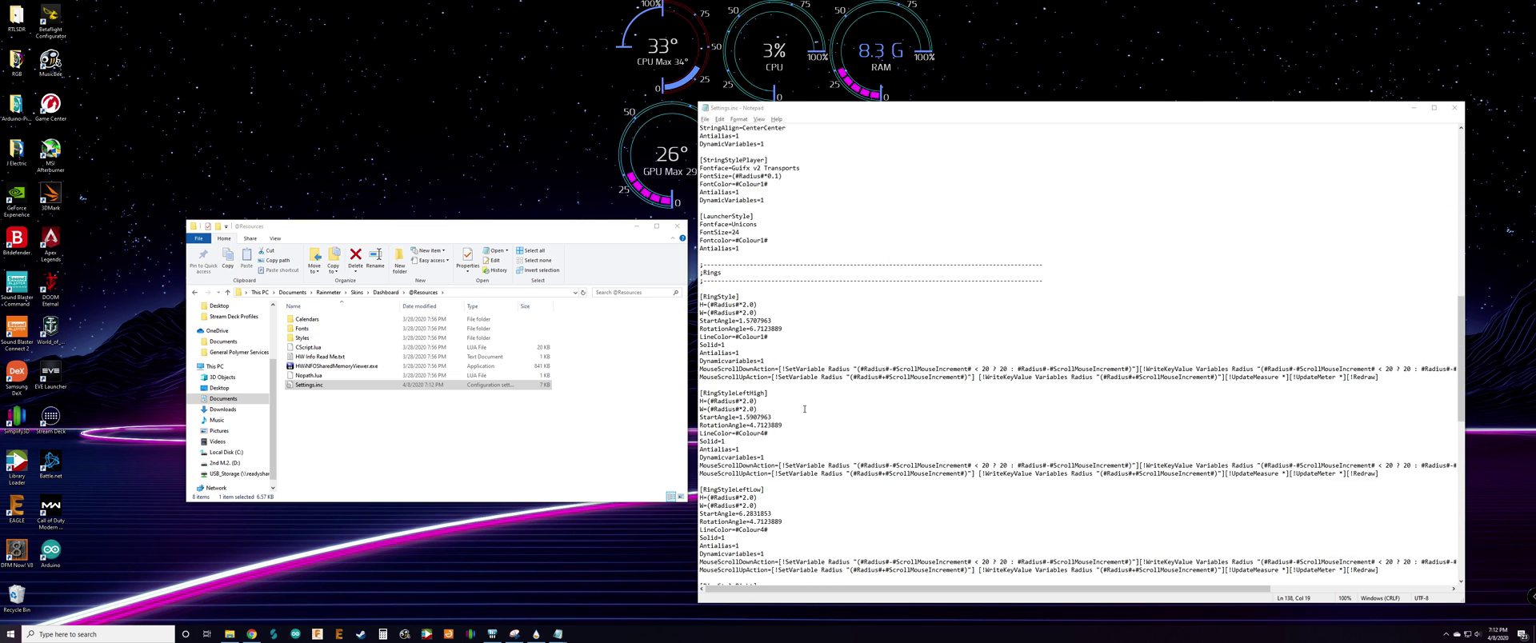
scroll(804, 407, down, 4)
scroll(771, 438, down, 2)
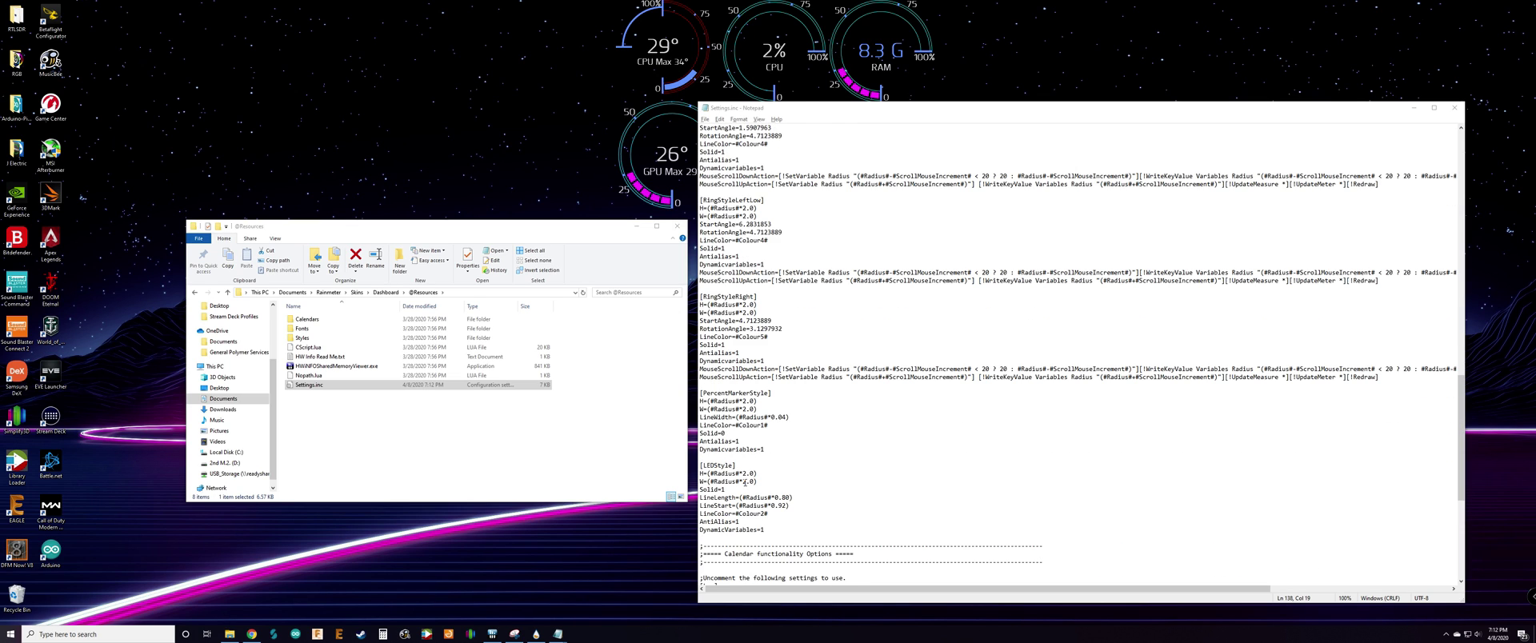
scroll(746, 375, down, 2)
click(763, 377)
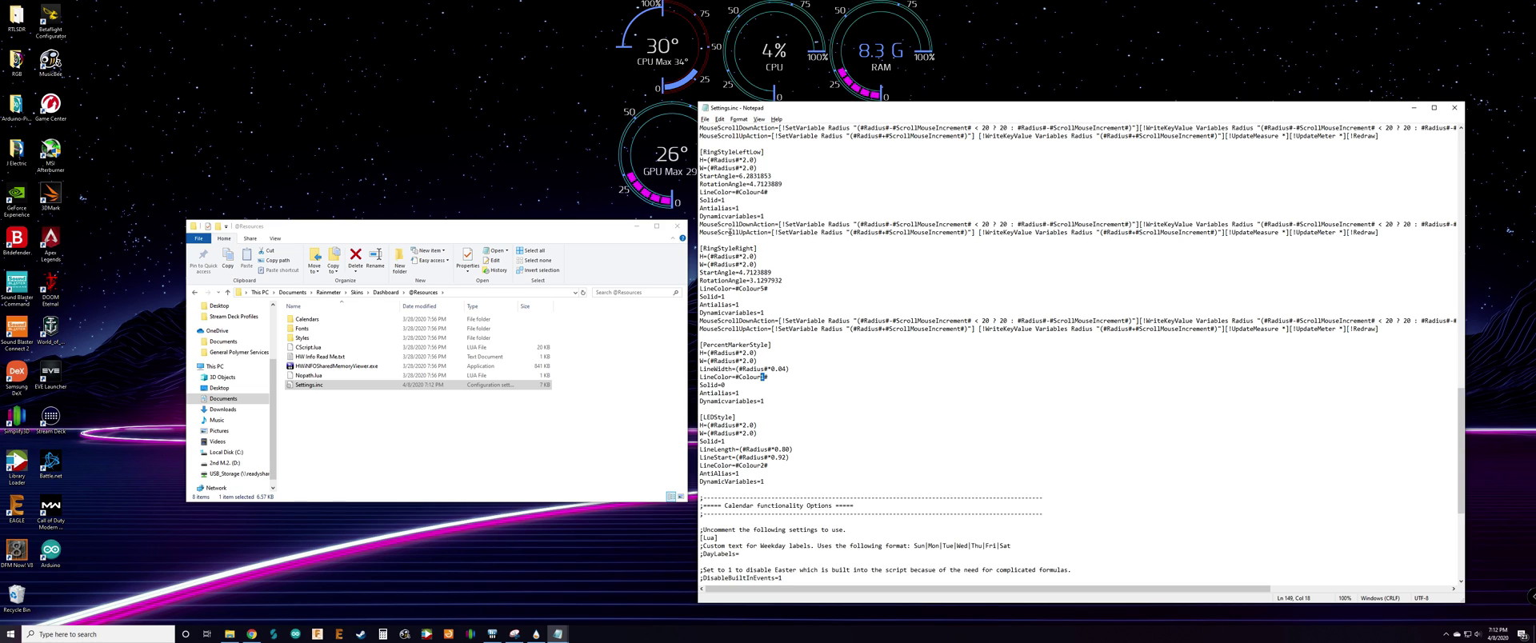
right_click(656, 46)
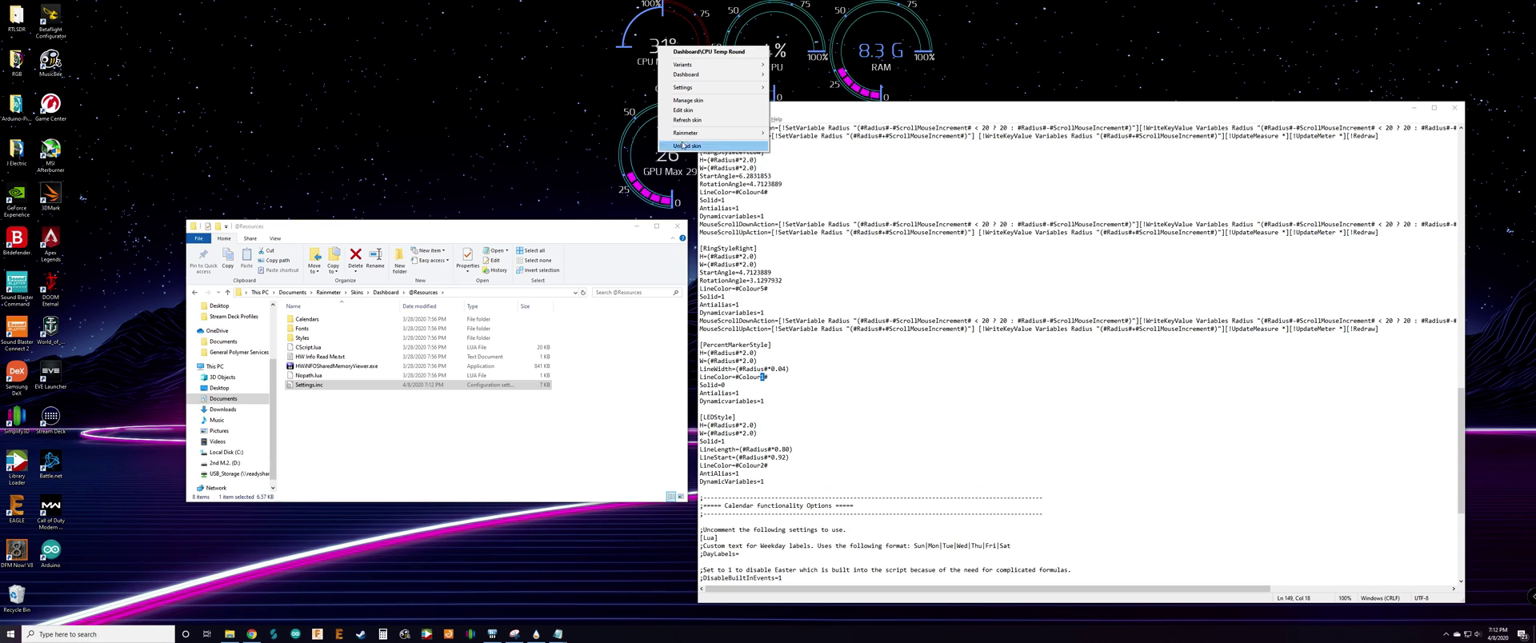
click(689, 121)
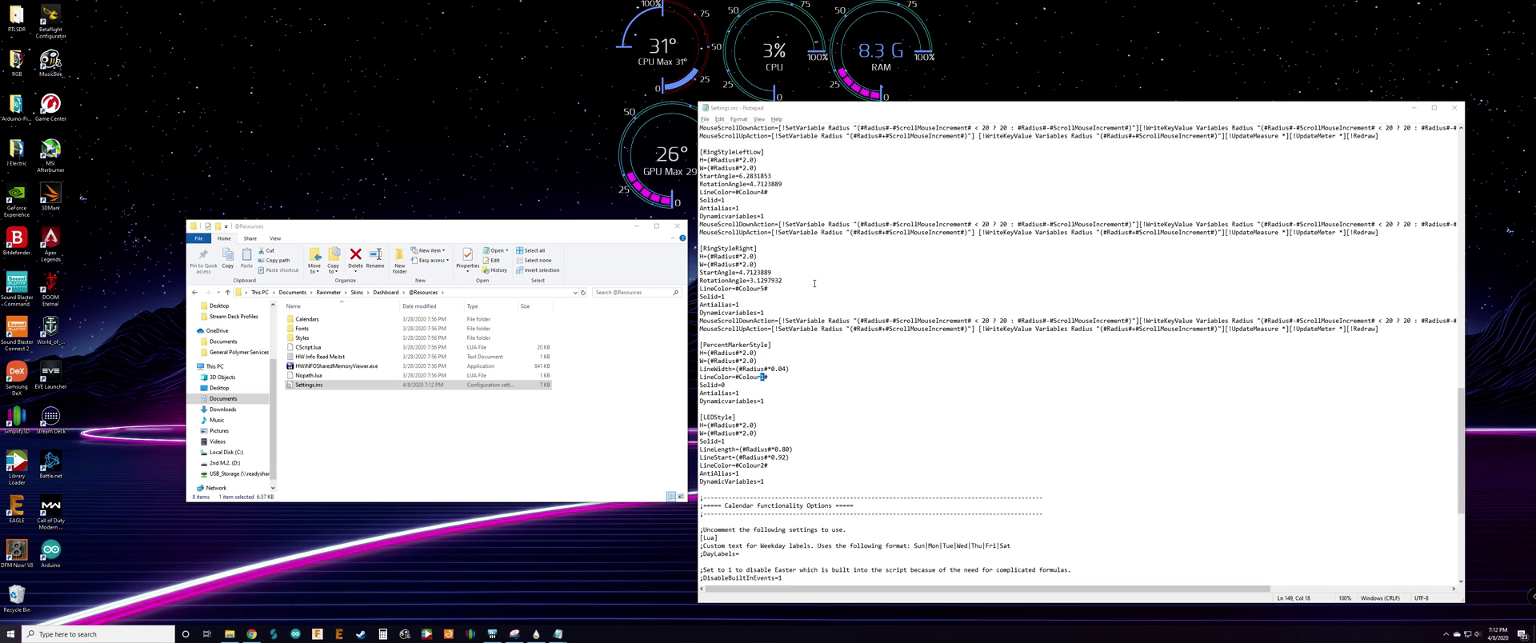
Select the end of the colour reference in the LineColor value of [RingStyleRight]
drag(761, 289, 768, 289)
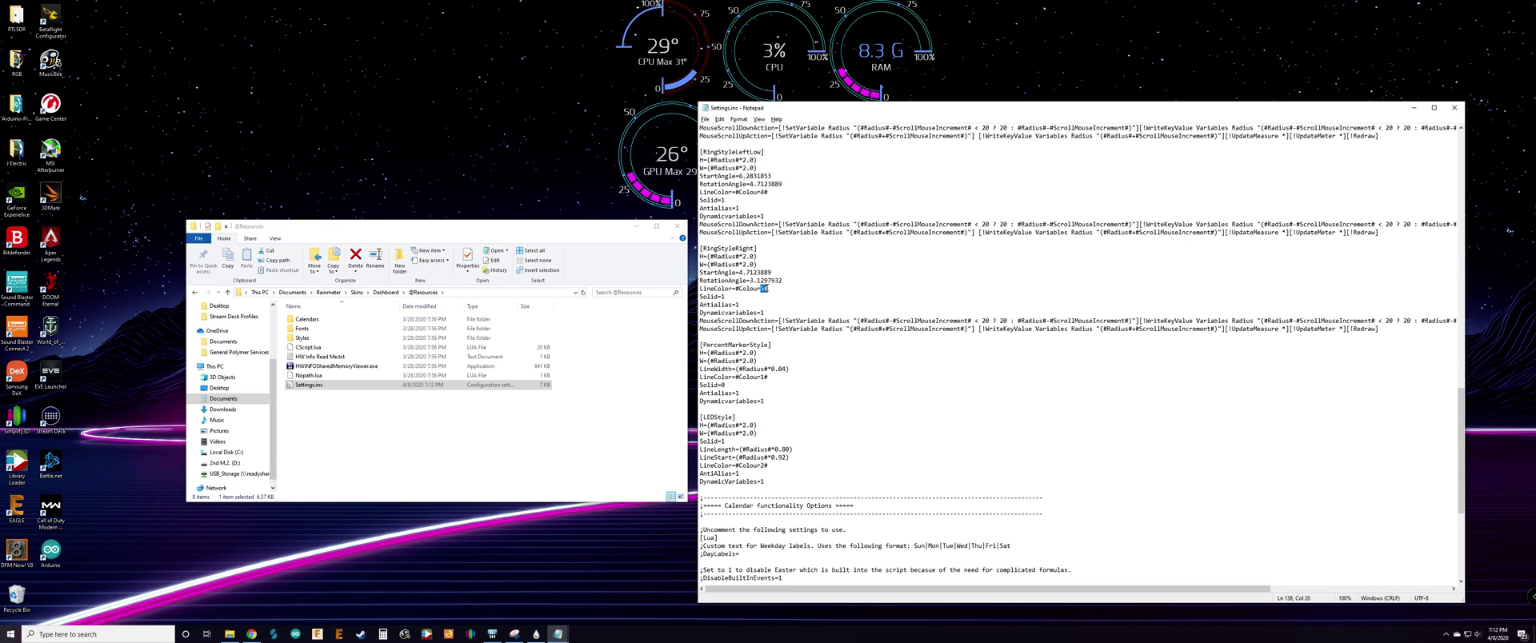